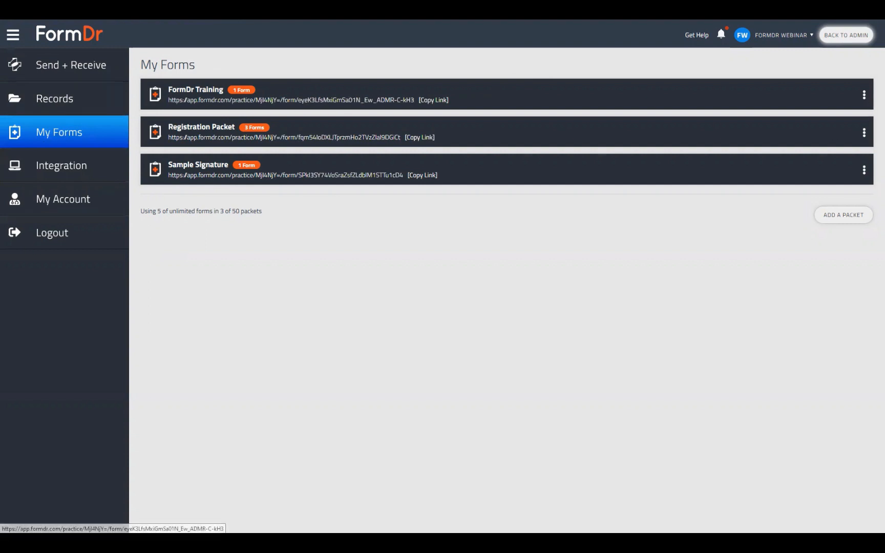
- Open the FormDr Training packet for building and add a Date field beside Patient Name in the Scratch form
click(864, 95)
click(837, 113)
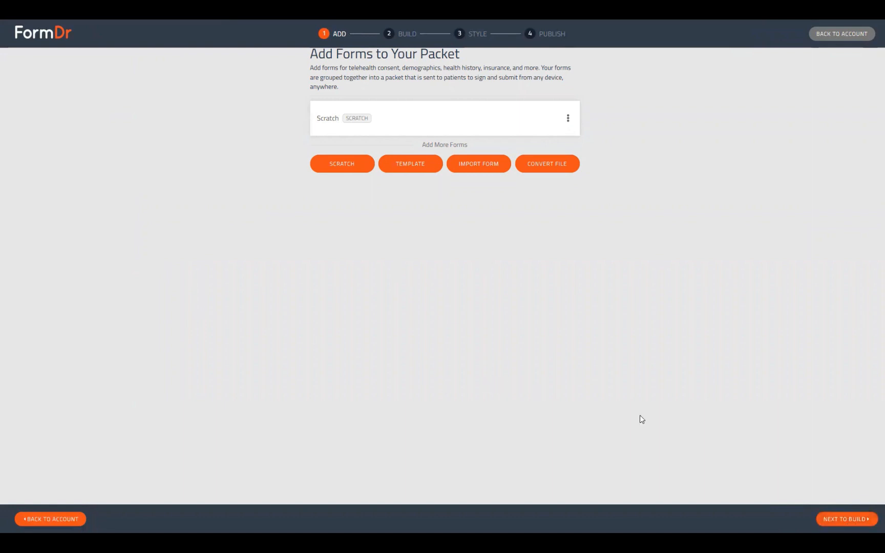
click(838, 519)
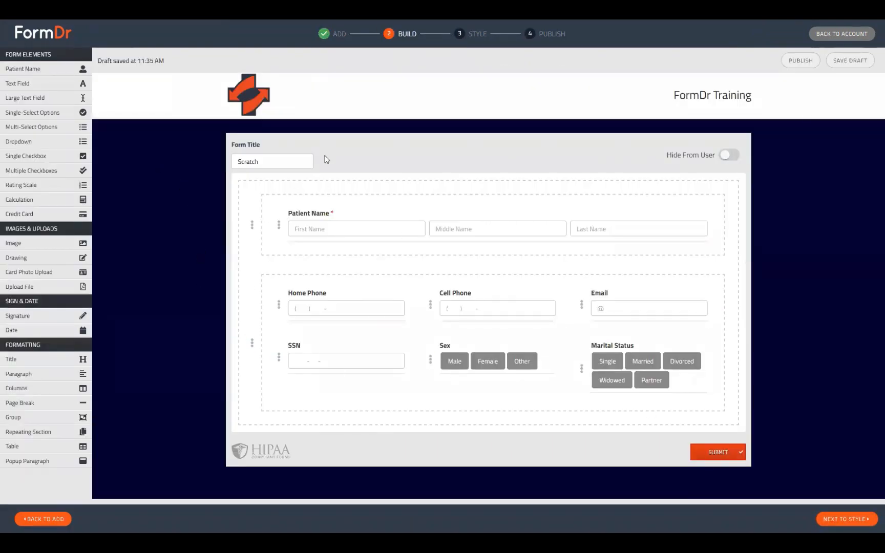
drag(18, 331, 340, 289)
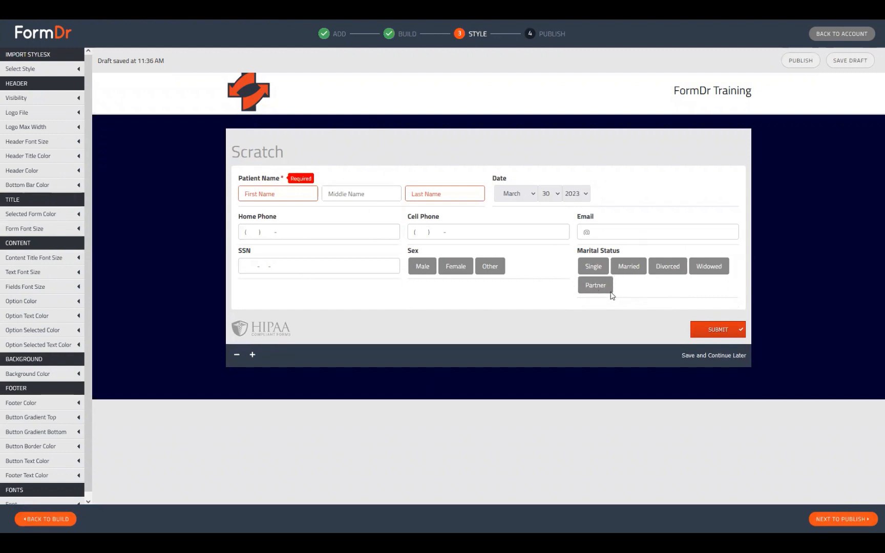
- Preview the Scratch form's layout in the Style stage and return to the Build stage
click(60, 520)
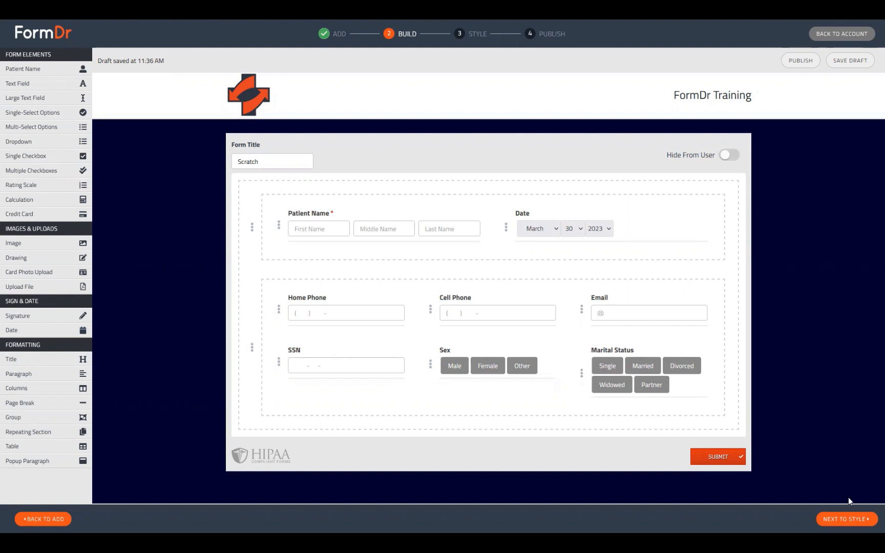
click(839, 515)
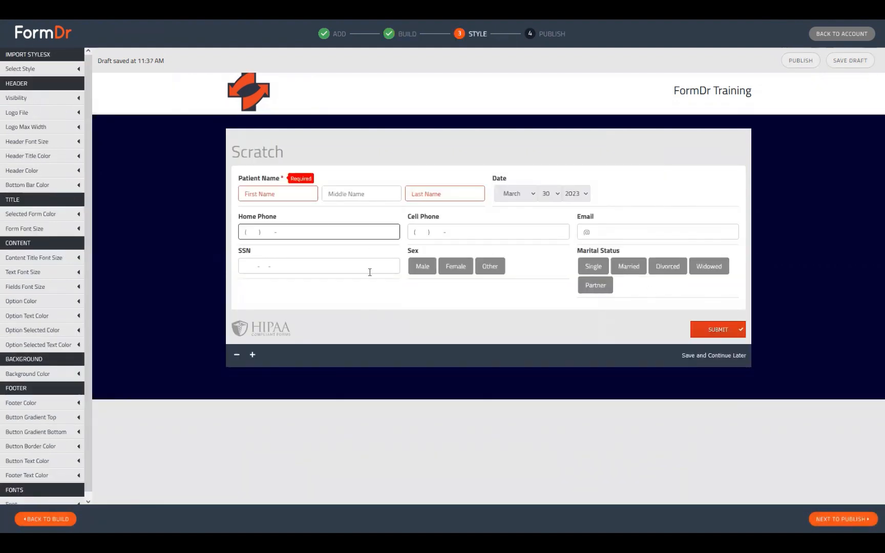
click(45, 519)
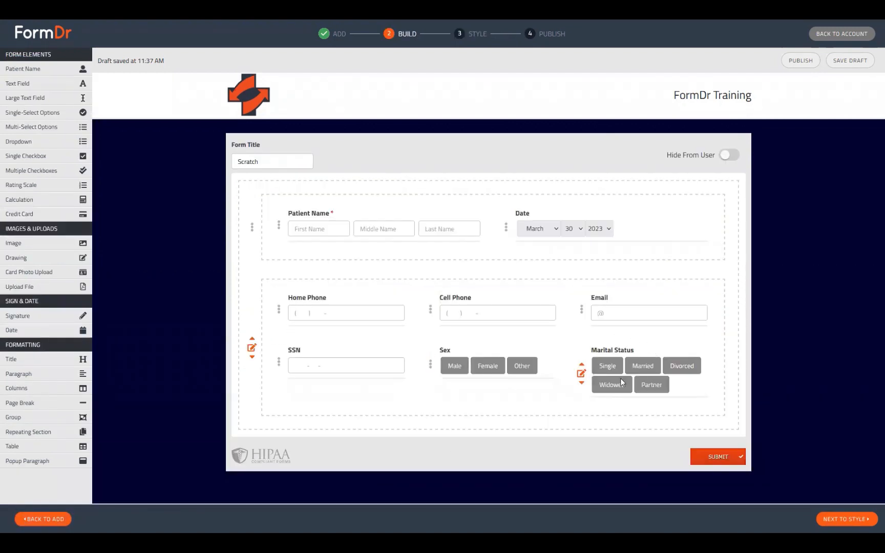
- Change the Marital Status field's type to Dropdown and close its settings
click(582, 373)
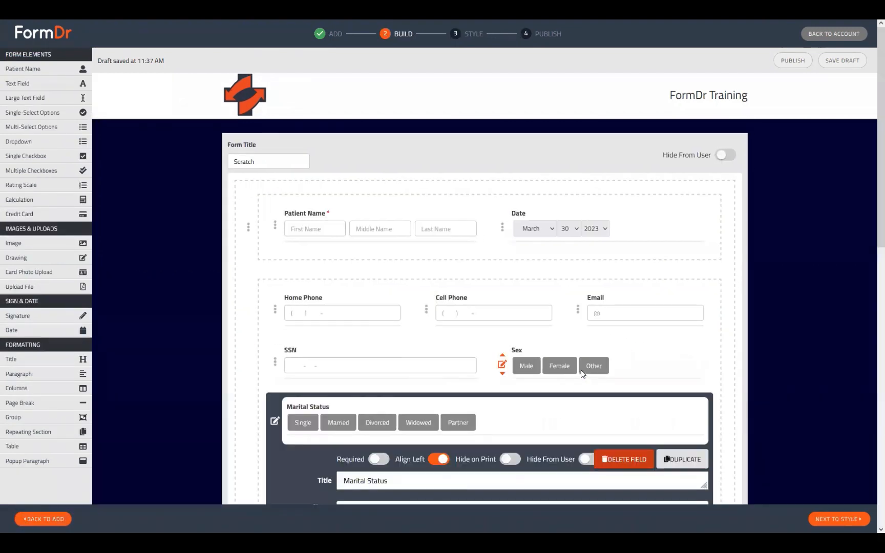
scroll(533, 369, down, 3)
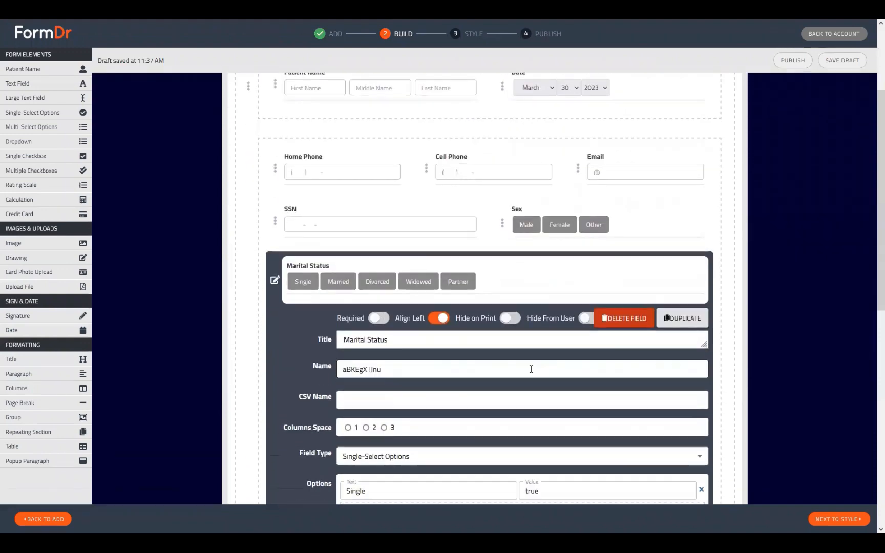
scroll(535, 365, down, 3)
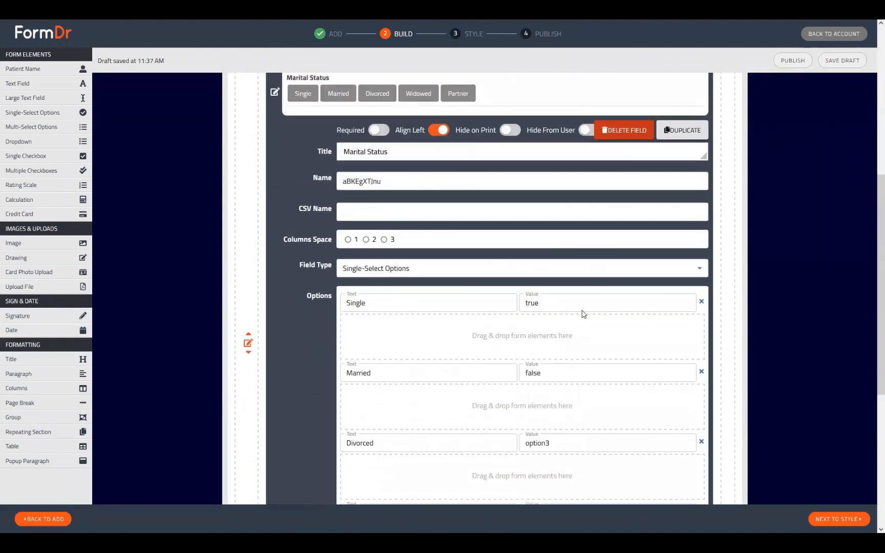
scroll(595, 224, up, 1)
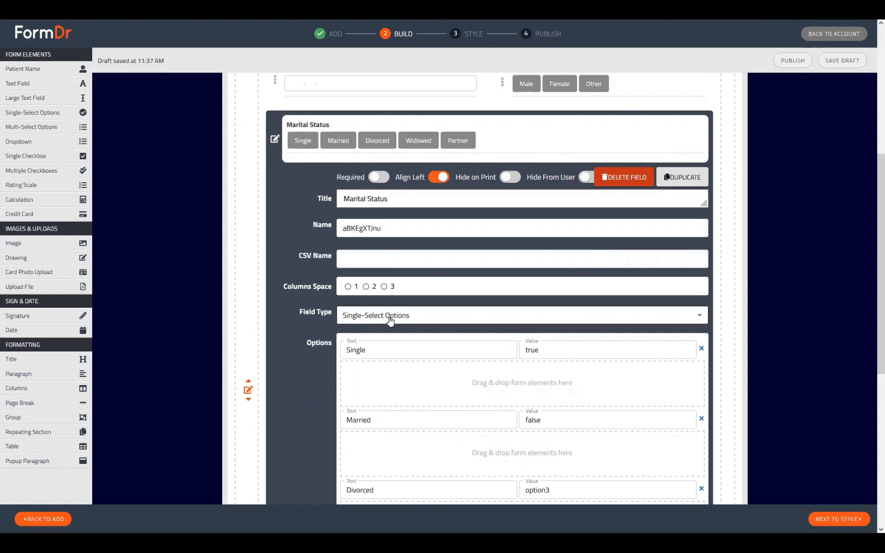
click(426, 318)
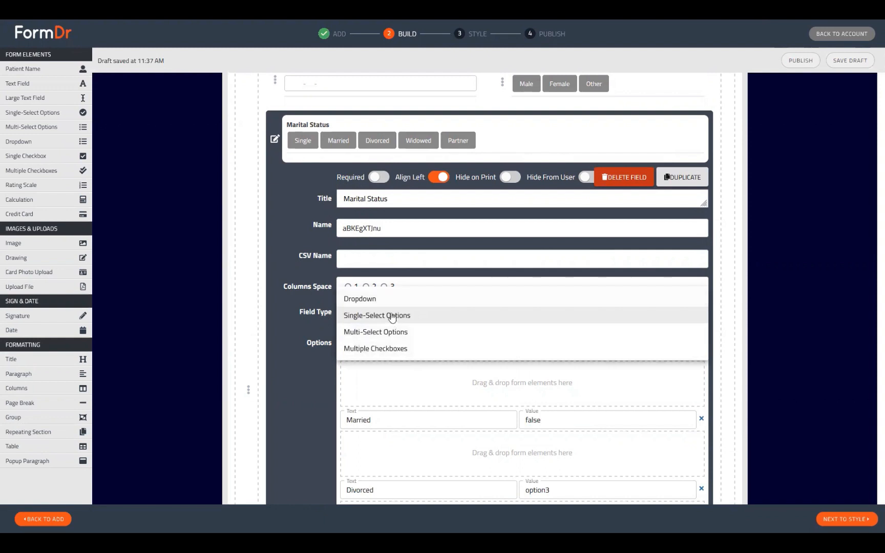
click(366, 299)
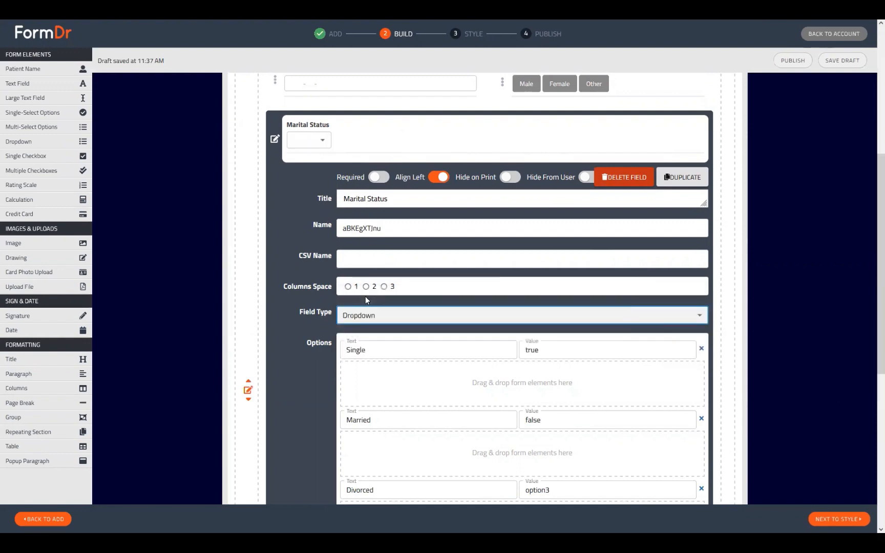
click(275, 138)
- Preview the form in the Style stage, test the Marital Status dropdown with Married, and return to Build
click(846, 518)
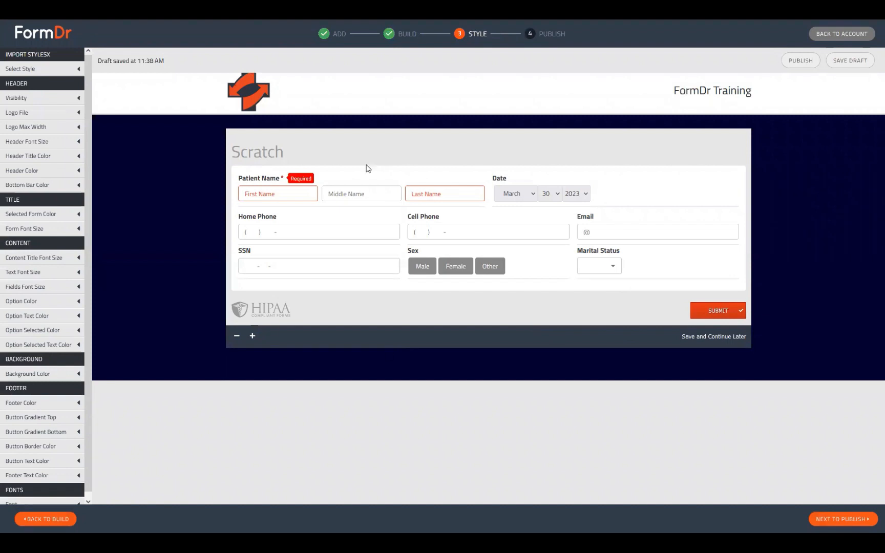
click(589, 271)
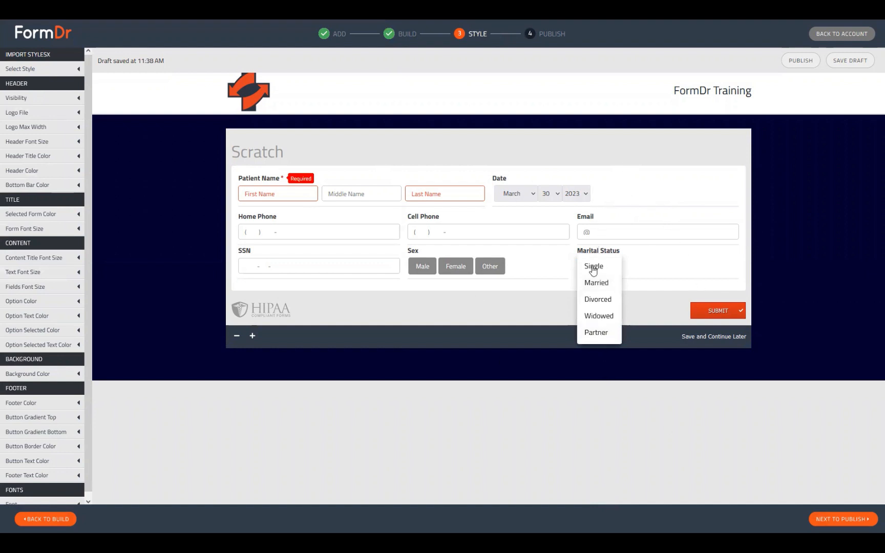
click(596, 282)
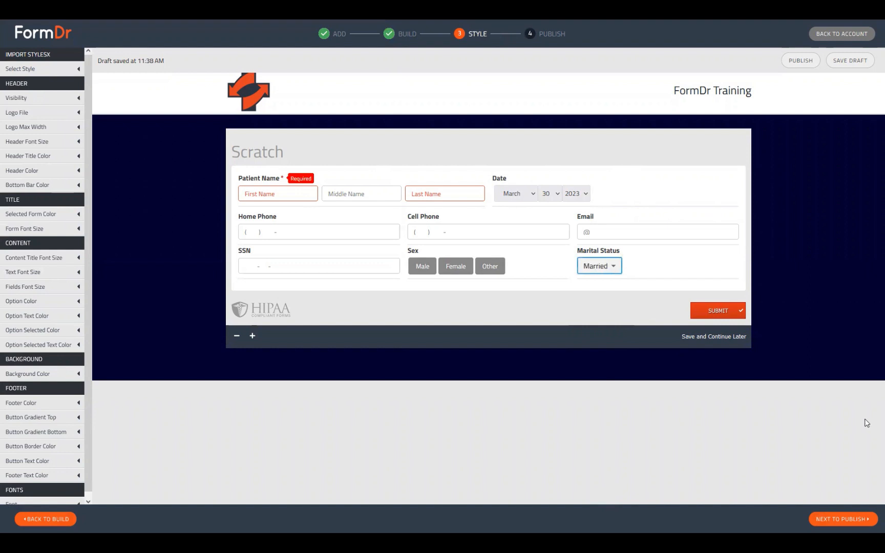
click(46, 517)
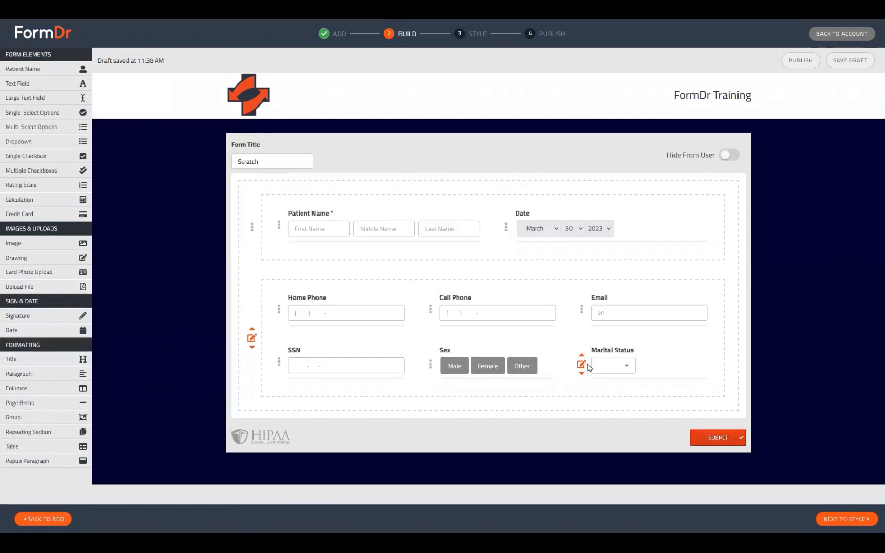
- Try the Marital Status field as Single-Select Options, Multi-Select Options and Multiple Checkboxes
click(581, 364)
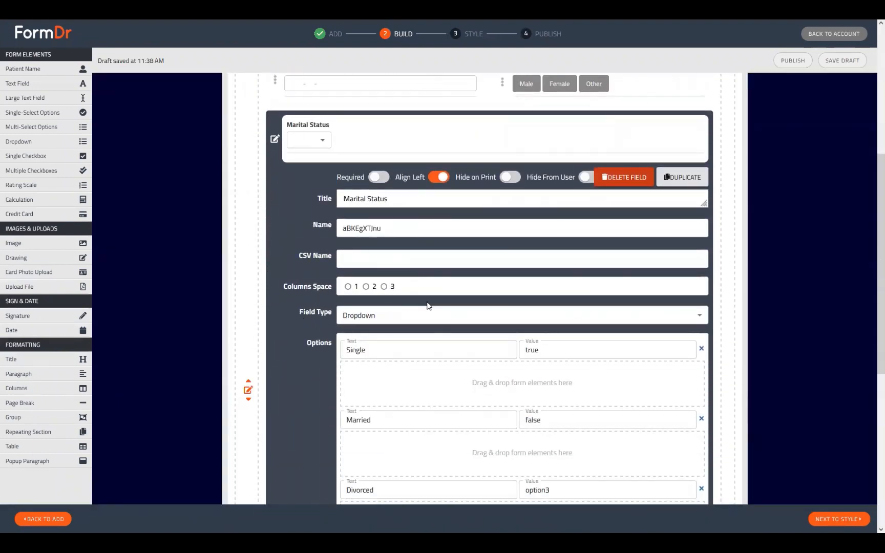
click(388, 315)
click(391, 333)
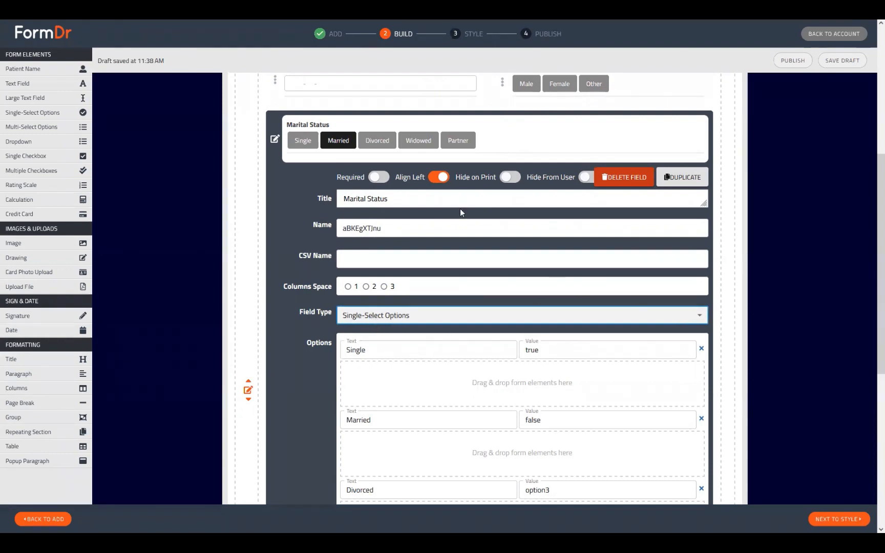
click(370, 322)
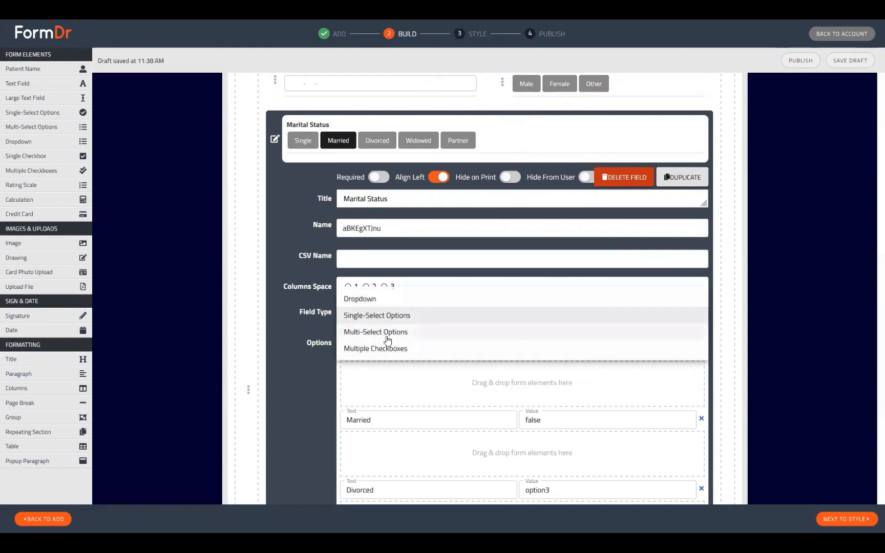
click(386, 334)
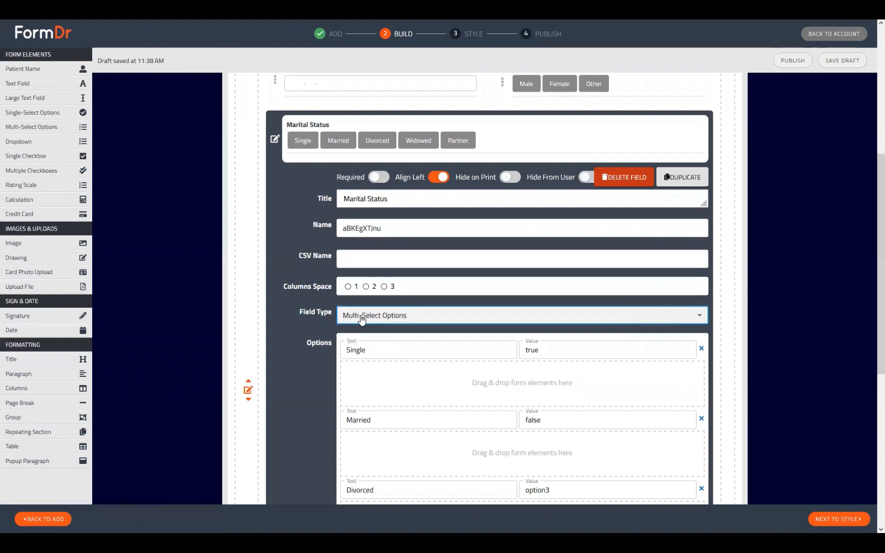
click(361, 319)
click(377, 332)
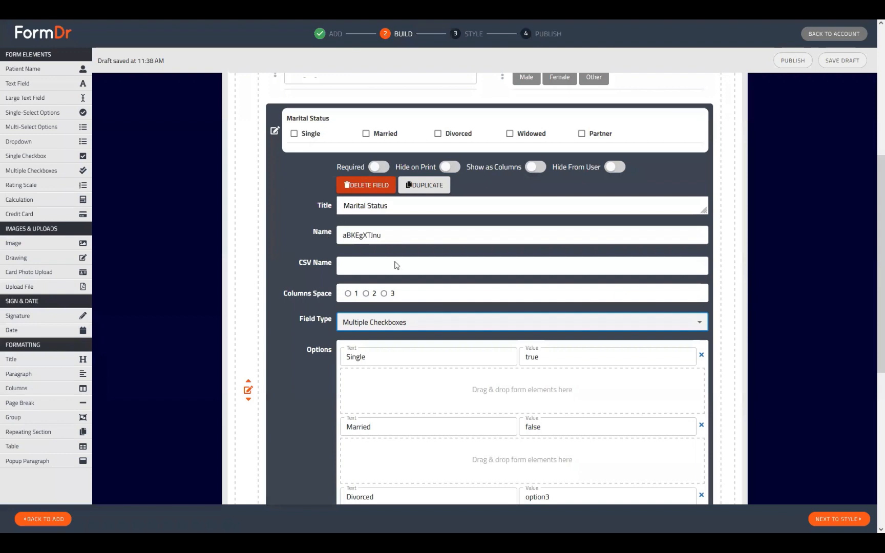
- Switch the Marital Status field to Single-Select Options and back to Dropdown, and close its settings
click(390, 326)
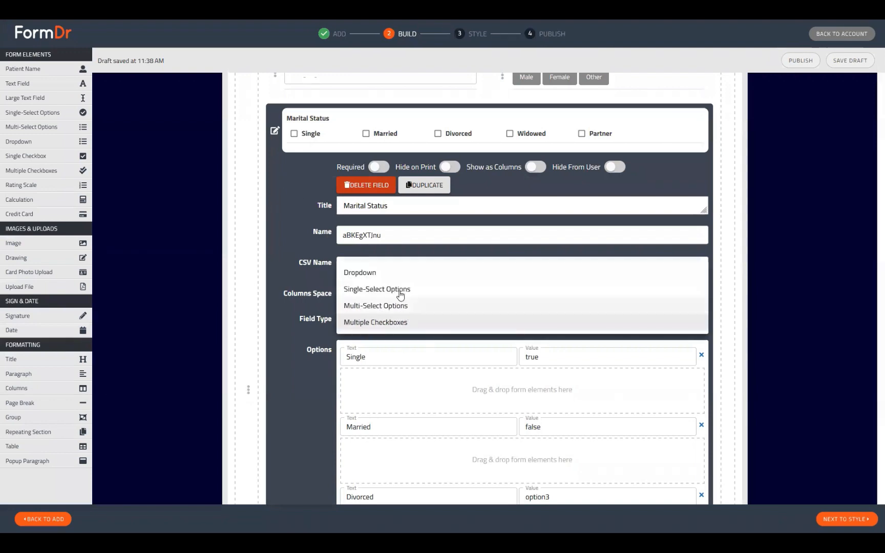
click(401, 290)
click(389, 315)
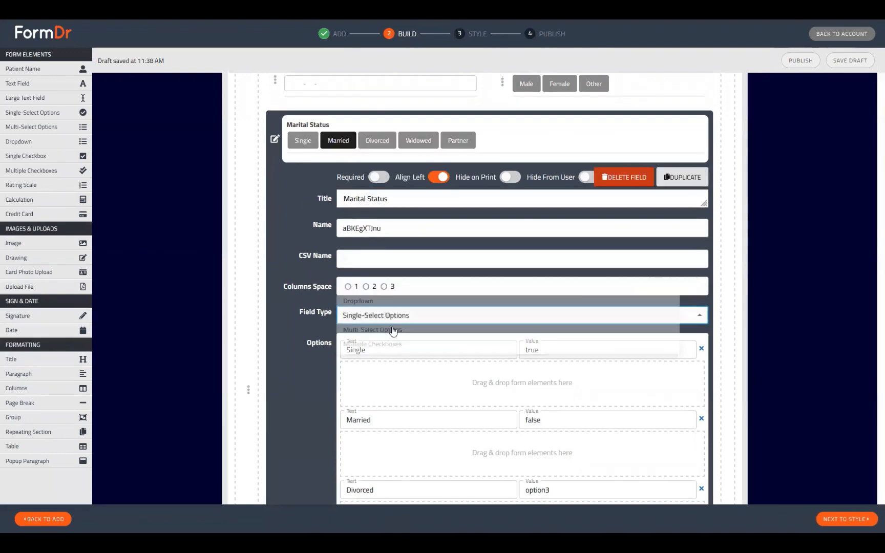
click(378, 298)
click(272, 140)
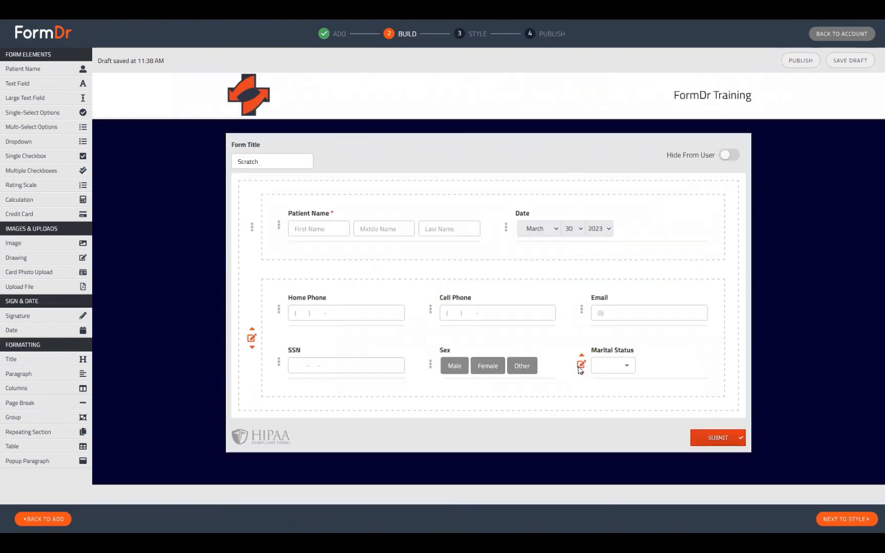
- Review the settings and answer options of the Marital Status dropdown field
click(580, 369)
scroll(388, 385, down, 4)
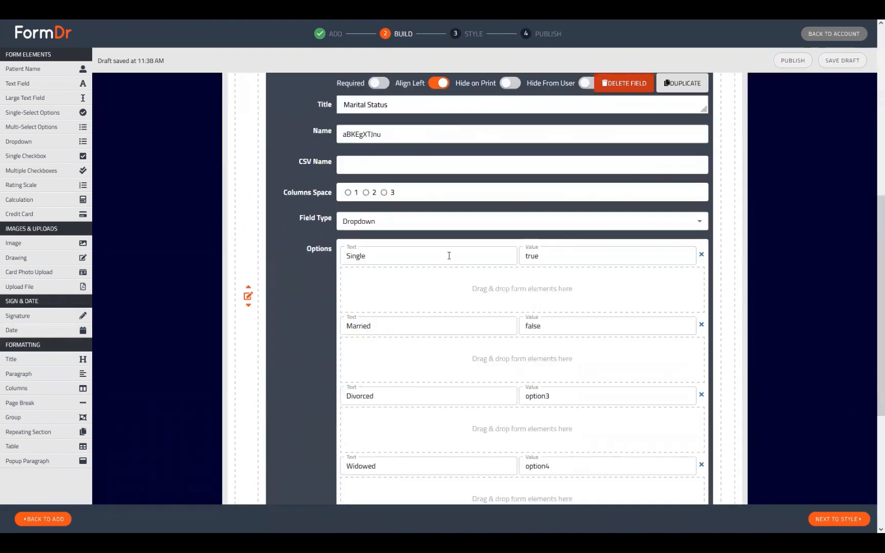
scroll(461, 230, up, 4)
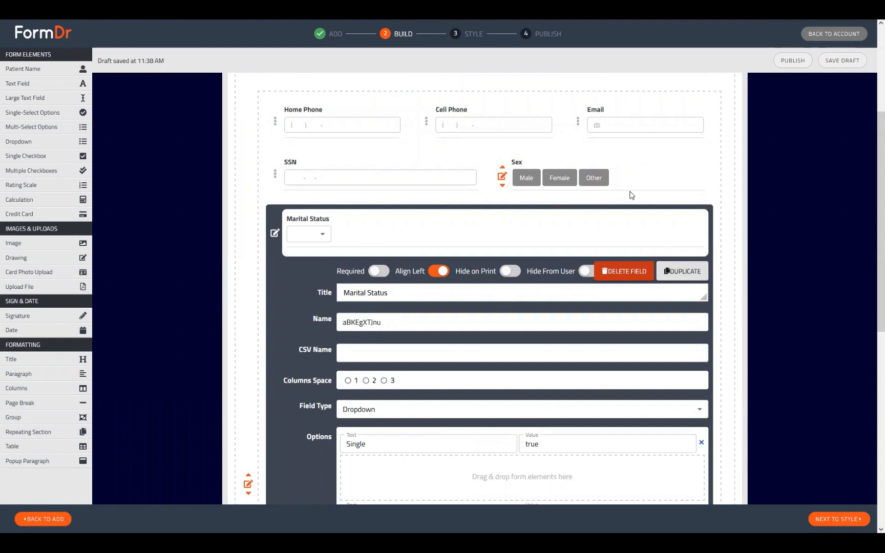
scroll(593, 206, down, 3)
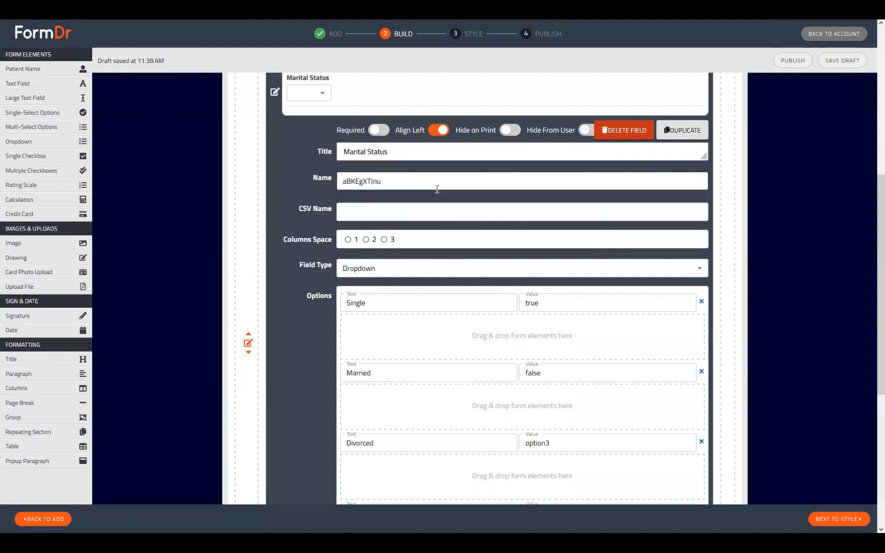
click(275, 92)
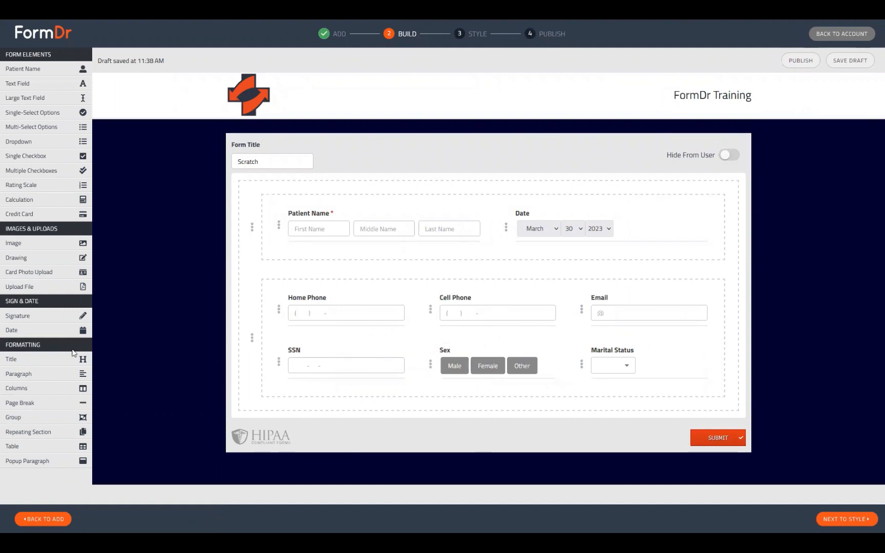
- Add a new group at the end of the form, place a Single-Select Options field in it, and check the field's settings
click(54, 417)
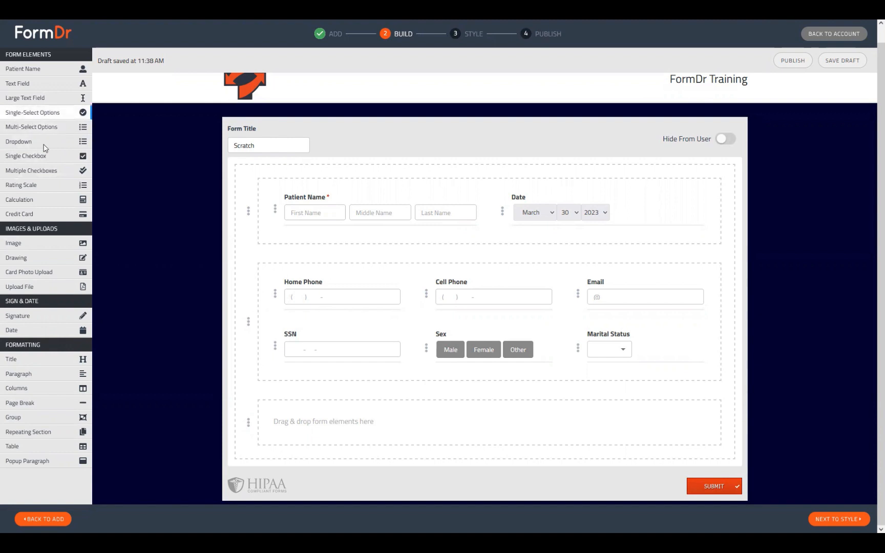
drag(43, 148, 272, 425)
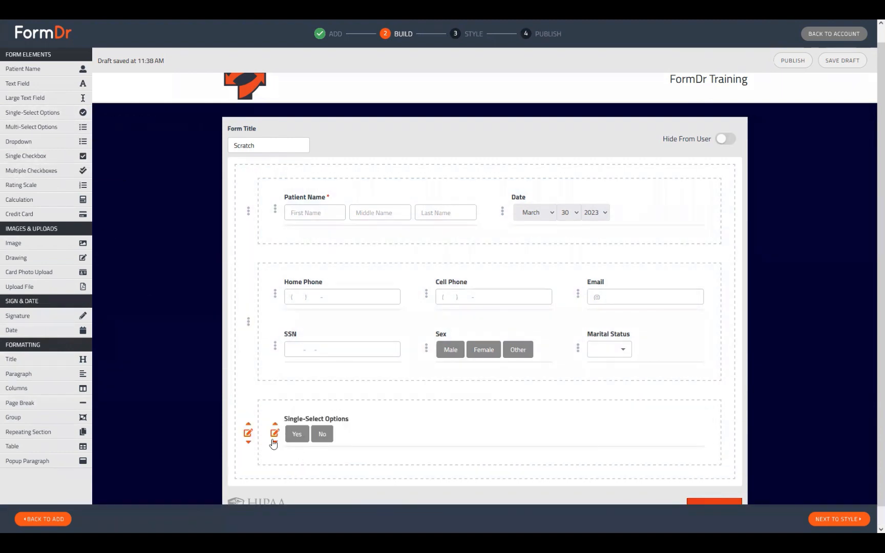
click(274, 433)
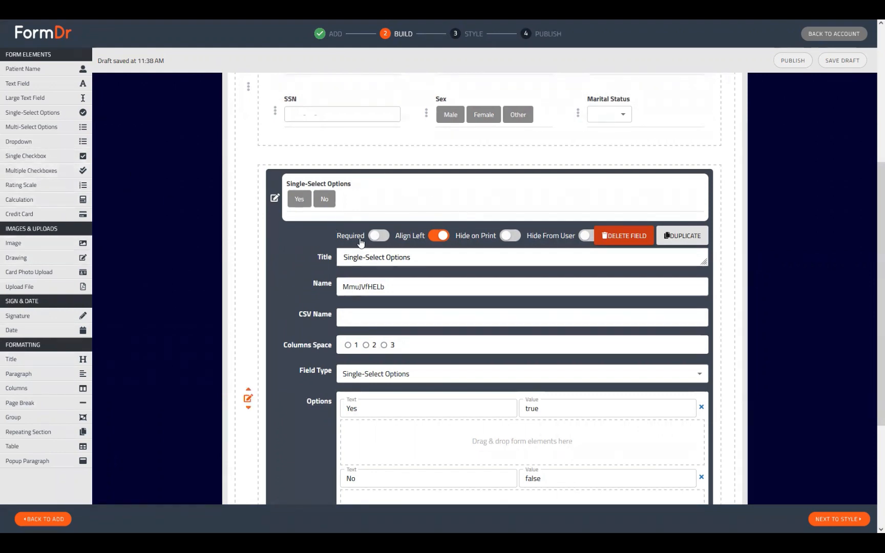
click(276, 200)
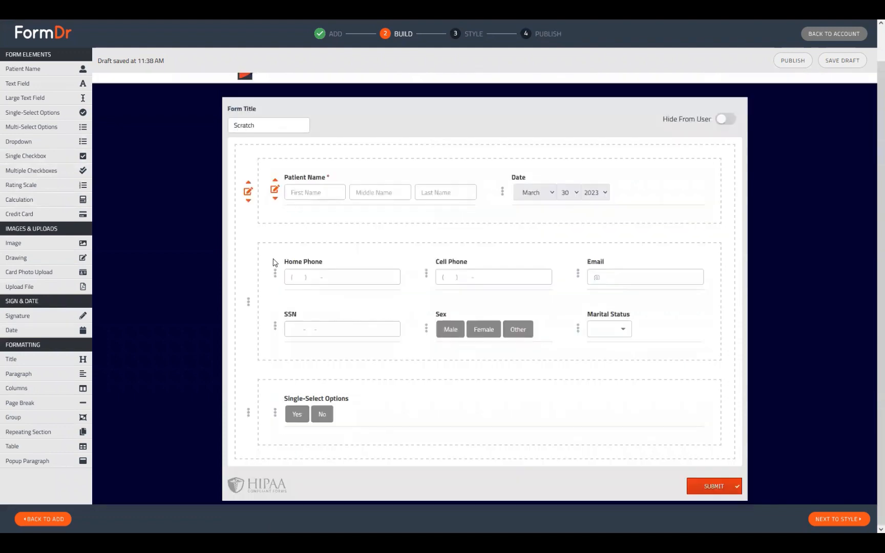
- Add a paragraph above the single-select group reading "Review of Systems" in bold
drag(34, 373, 249, 395)
click(249, 398)
key(ctrl+a)
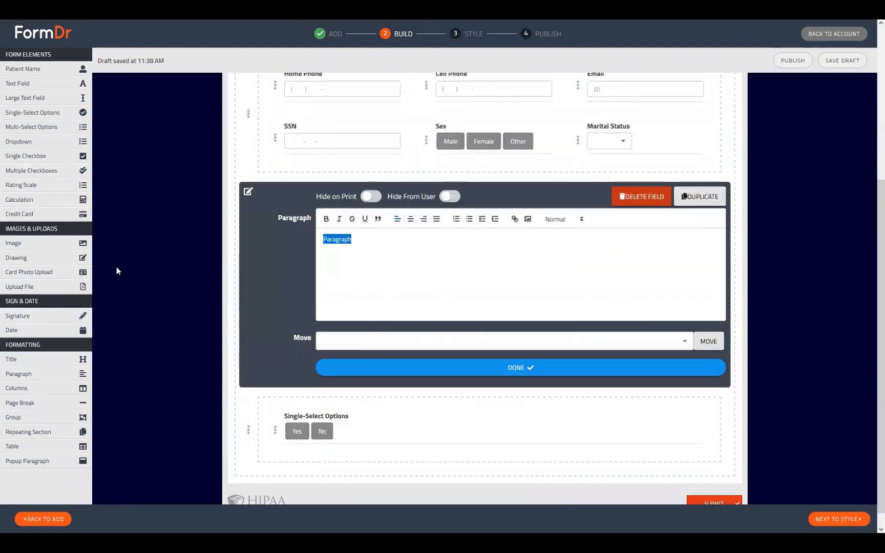
text(Review of Systems)
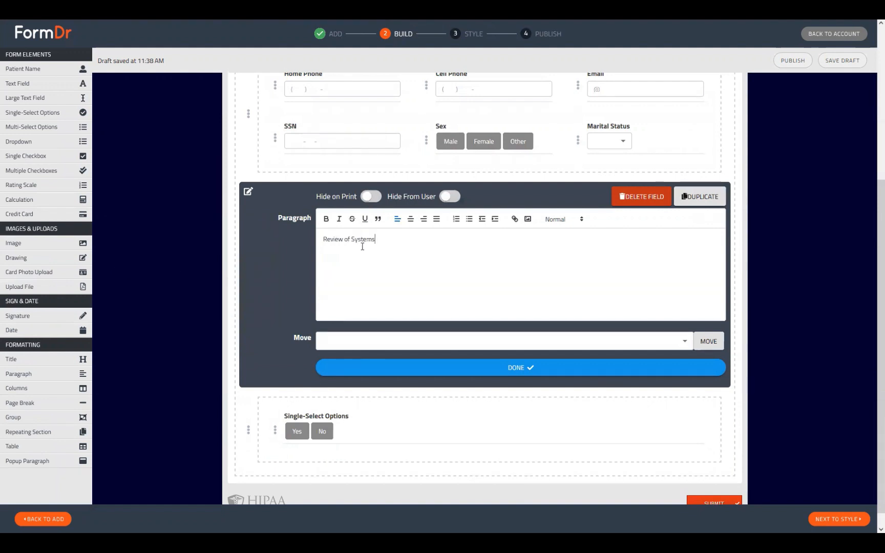
key(ctrl+a)
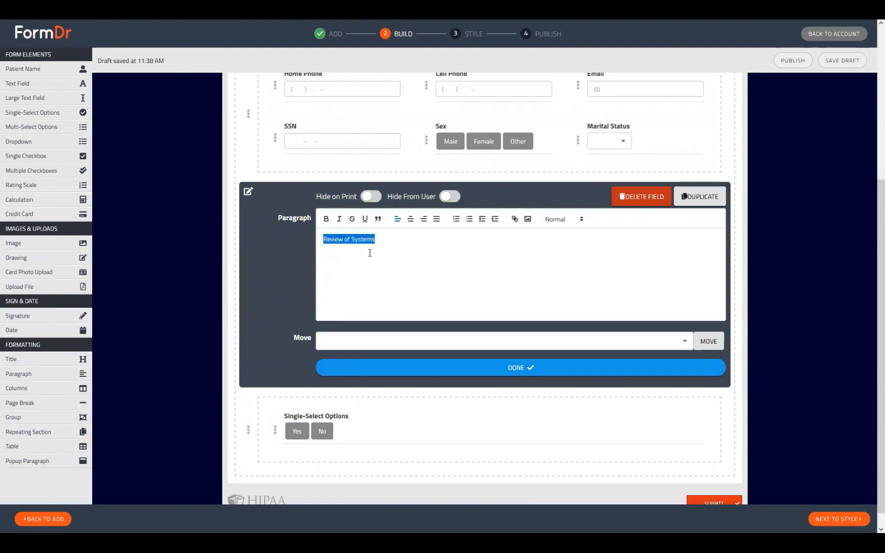
key(ctrl+b)
click(376, 367)
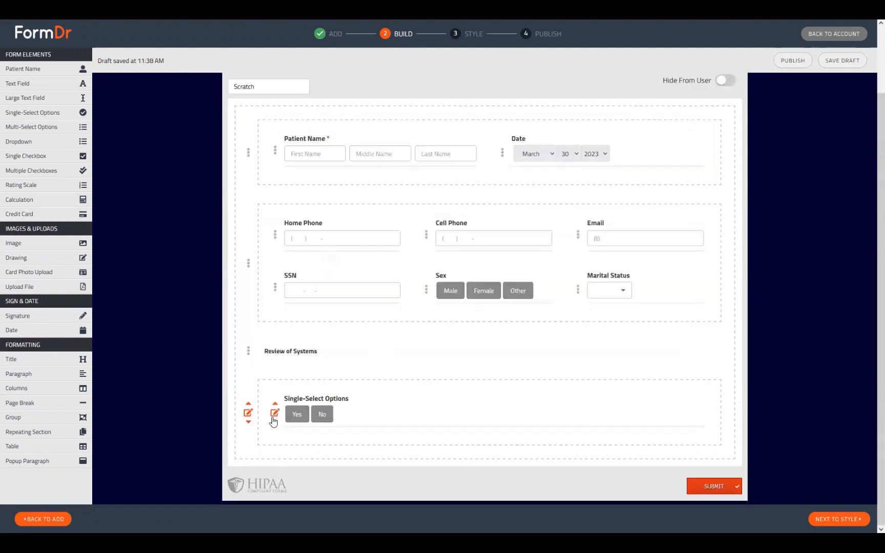
- Retitle the Single-Select Options field "Symptom" and duplicate it until the group holds thirteen Symptom fields
click(275, 413)
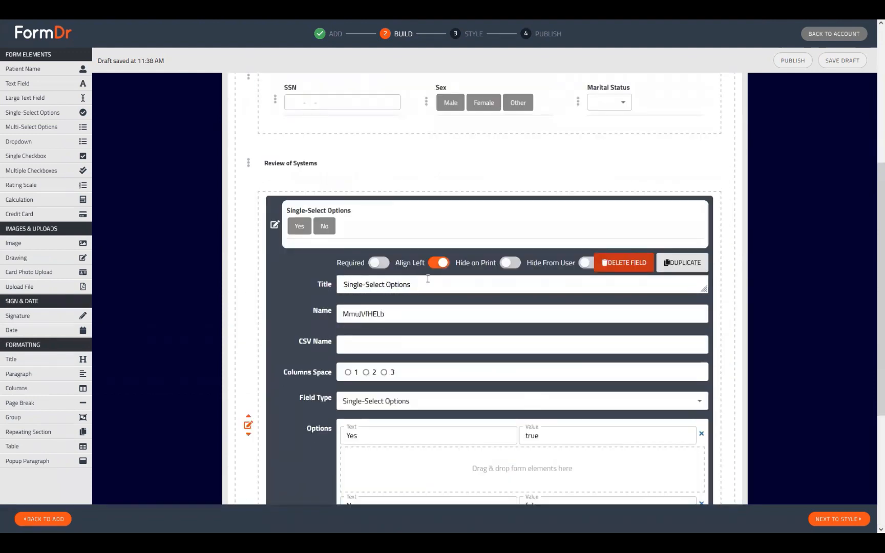
key(ctrl+a)
text(Sympto)
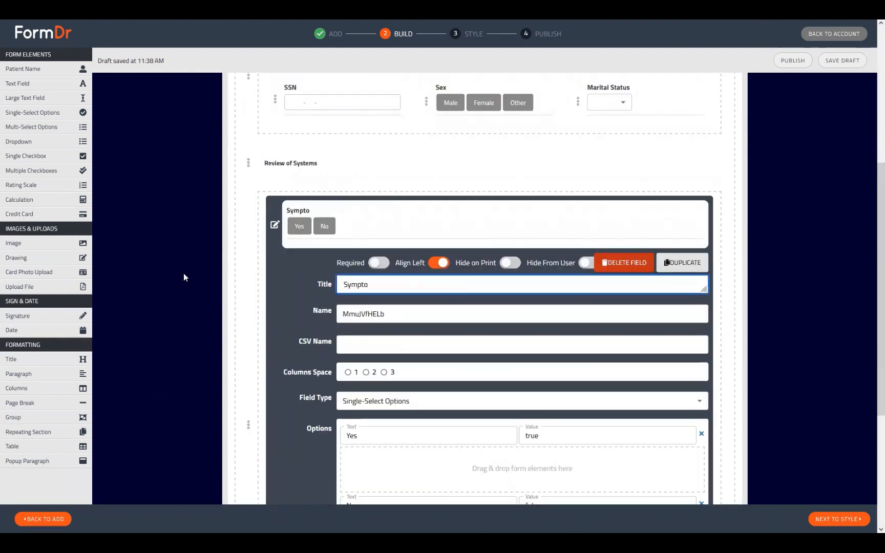
scroll(514, 218, down, 3)
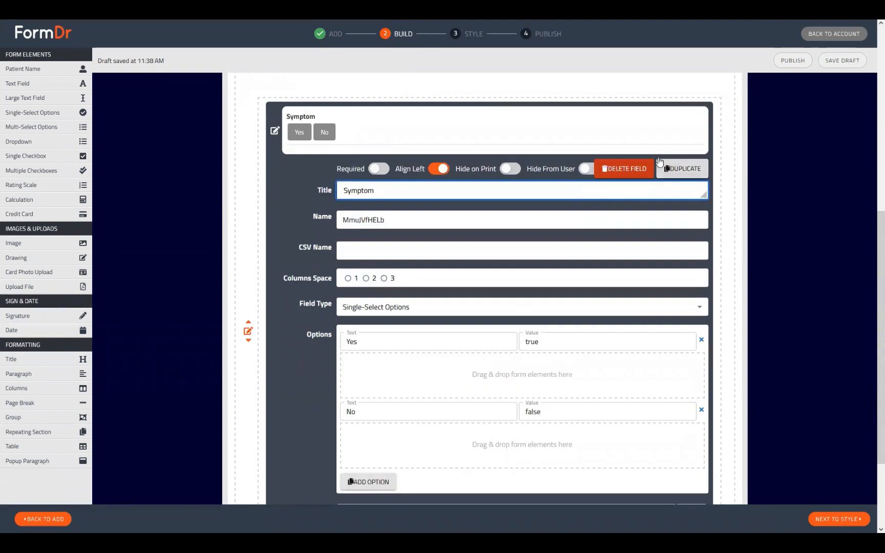
click(680, 173)
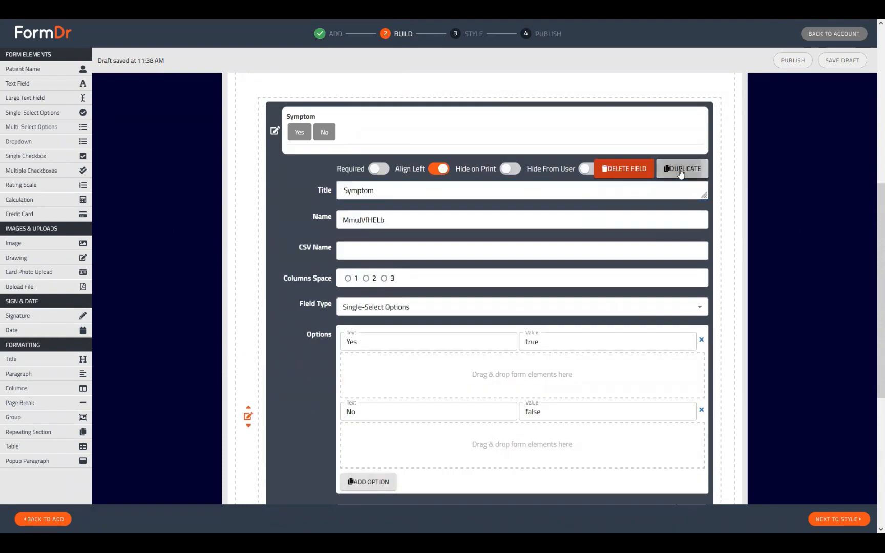
click(275, 133)
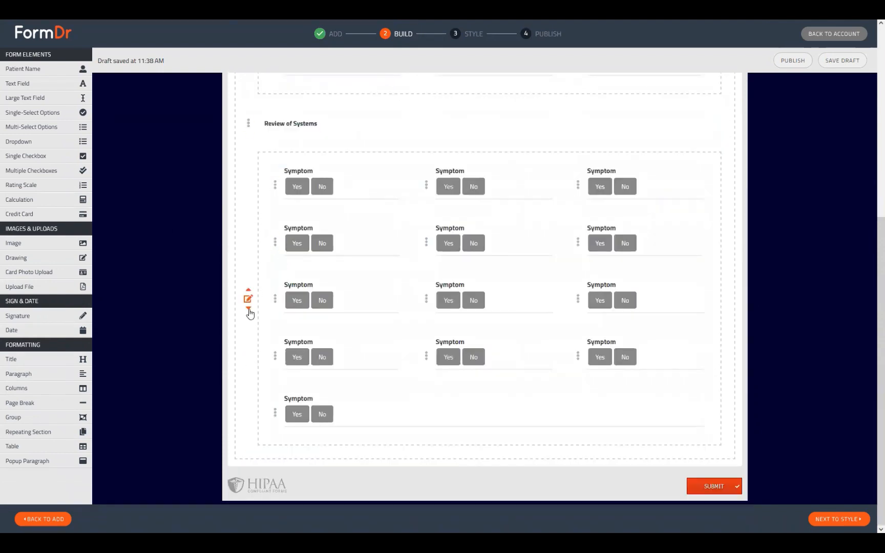
- Set the Symptom group's number of columns to 5
click(288, 331)
click(366, 438)
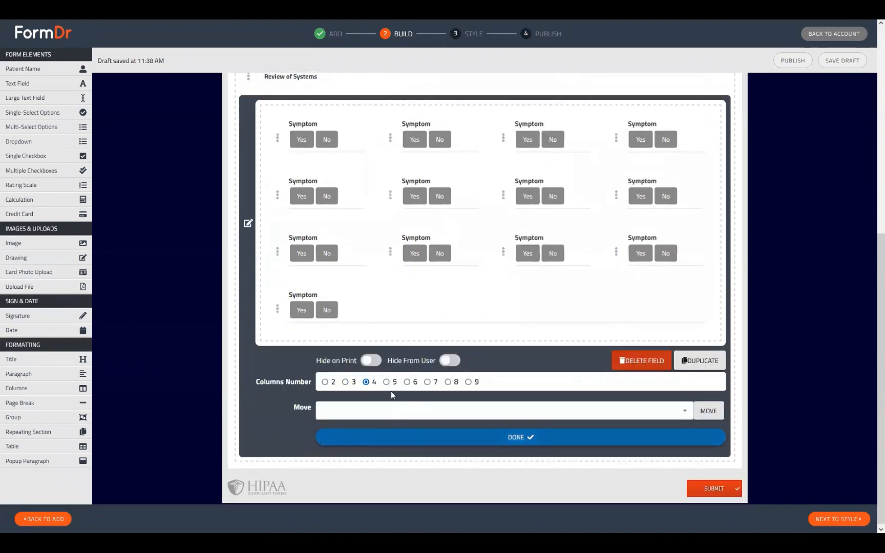
click(396, 381)
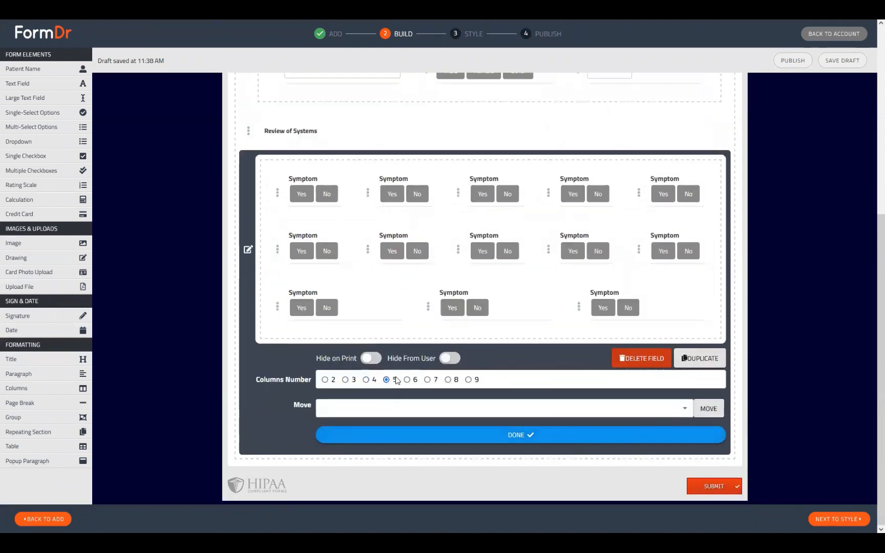
click(408, 432)
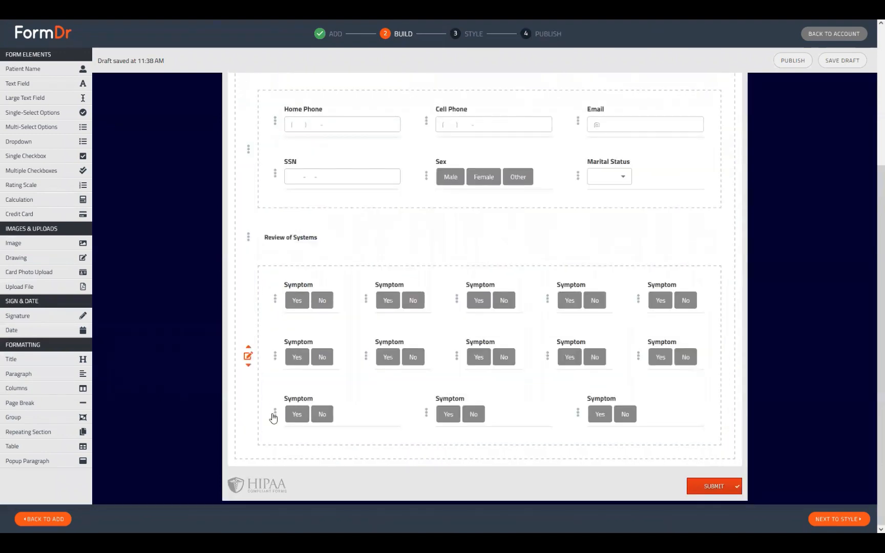
- Duplicate the first Symptom field of the last row twice to complete three rows of five
click(274, 413)
scroll(424, 453, down, 3)
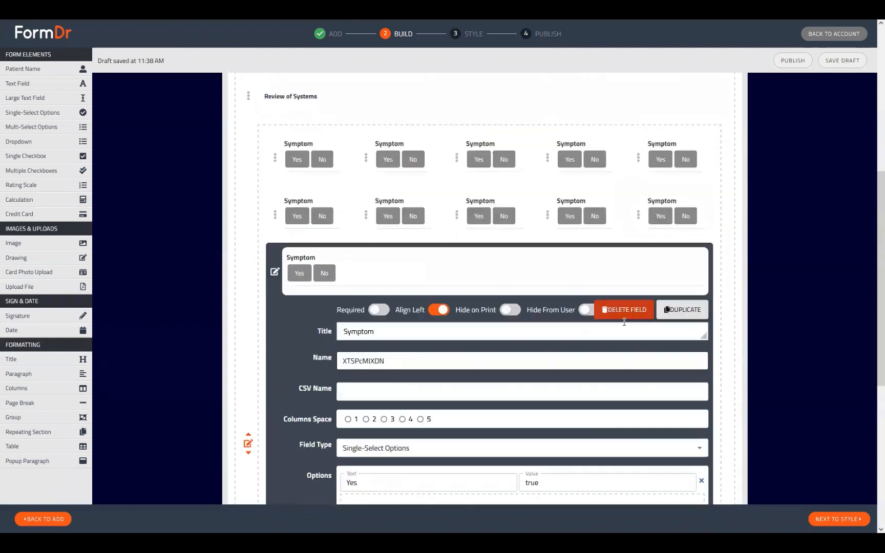
click(275, 271)
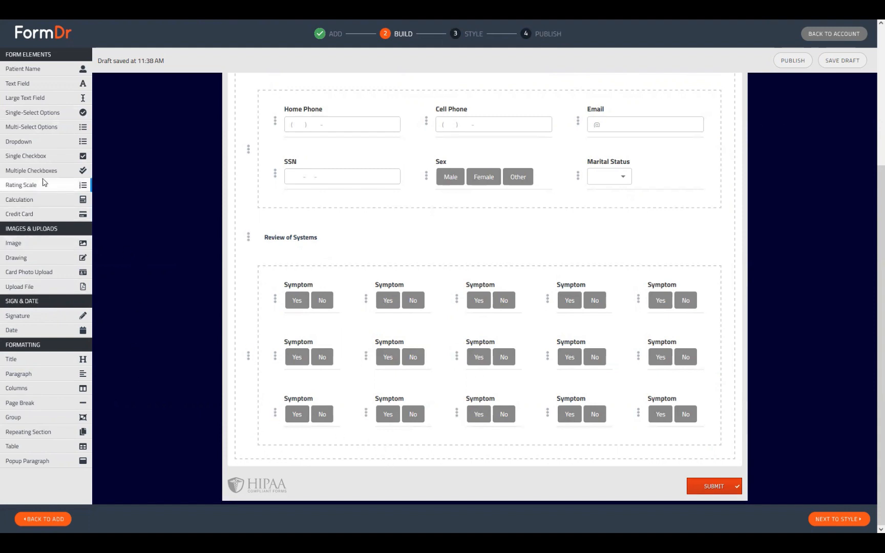
- Add a Multiple Checkboxes field and a Multi-Select Options field below the Symptom group
click(43, 176)
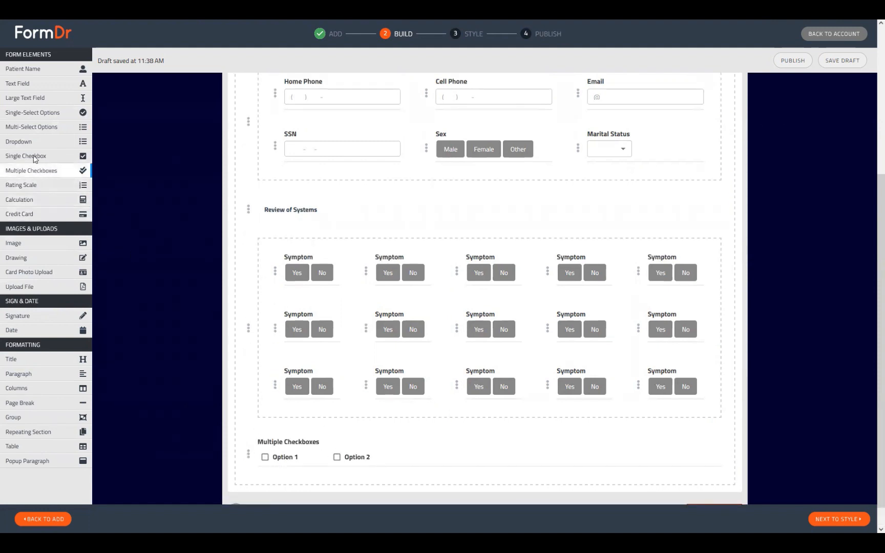
click(29, 132)
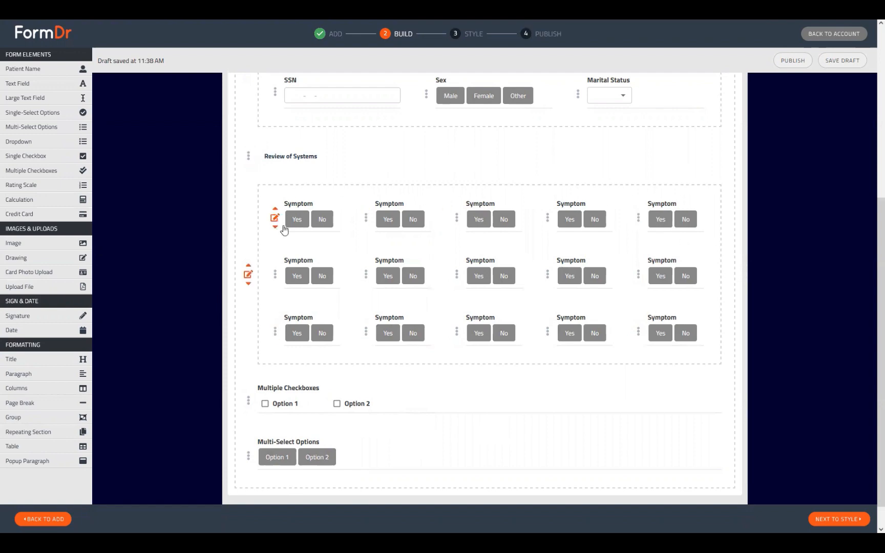
- Add a conditional Text Field under the Yes option of the first Symptom field
click(275, 219)
scroll(316, 279, down, 5)
drag(21, 83, 446, 317)
scroll(466, 460, down, 1)
click(464, 464)
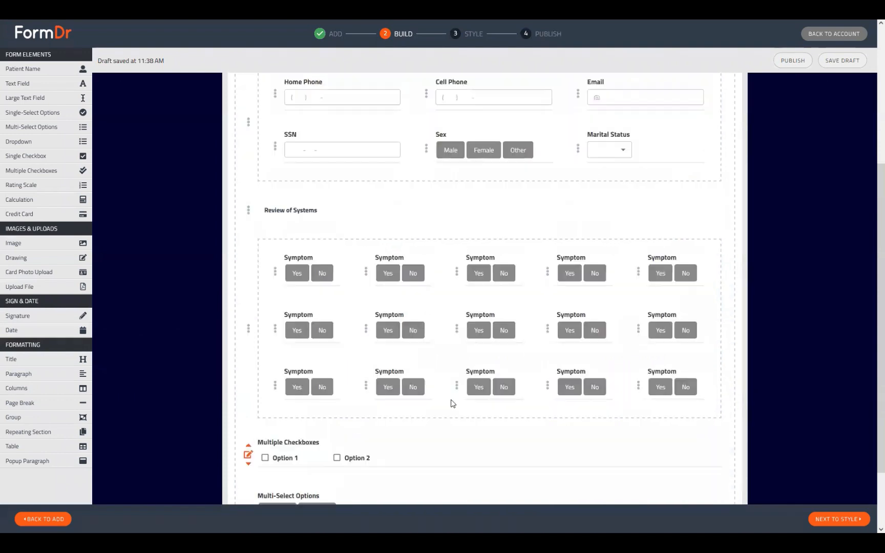
- Add a conditional Text Field under the Yes option of the third Symptom field in the first row
click(315, 330)
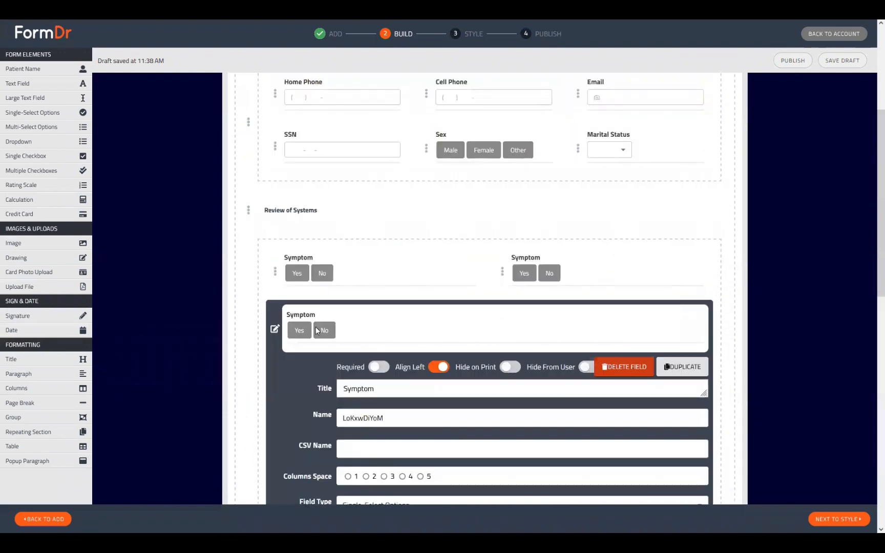
scroll(315, 330, down, 3)
scroll(127, 114, down, 2)
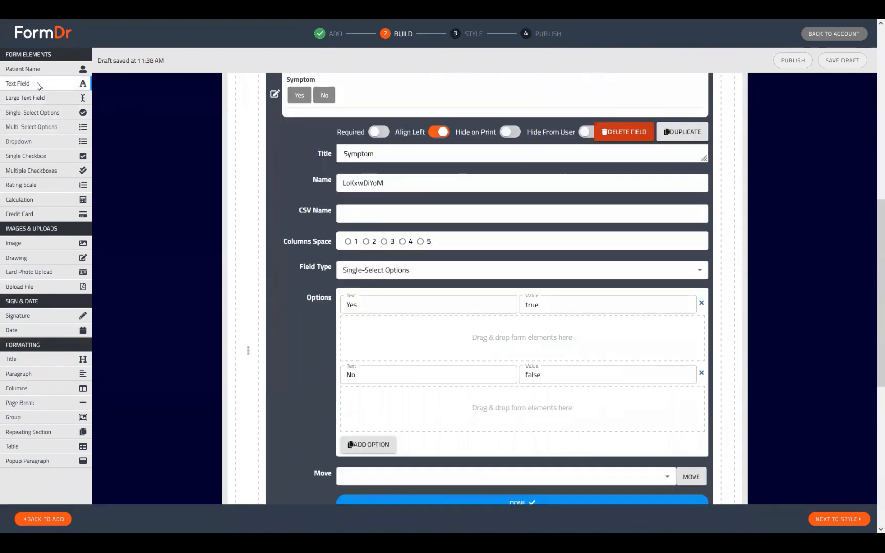
scroll(434, 353, down, 2)
drag(434, 357, 402, 179)
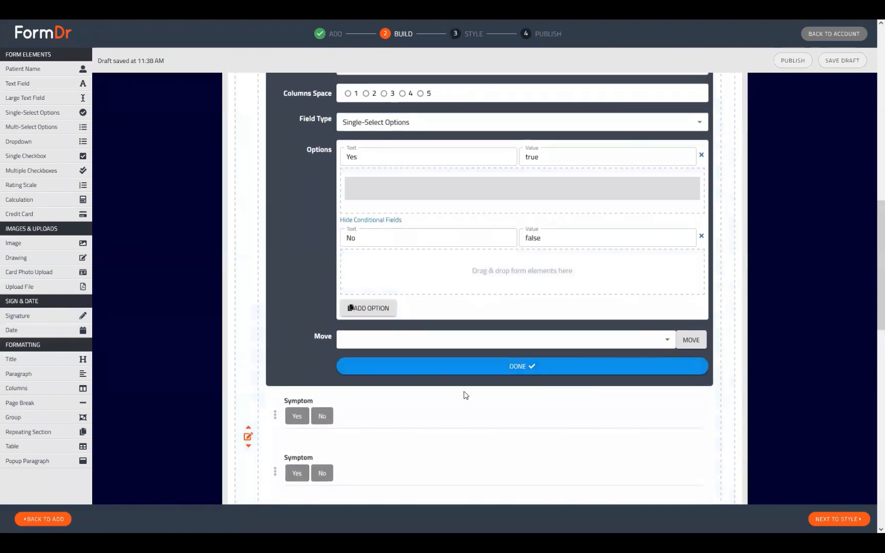
scroll(464, 409, up, 3)
click(276, 165)
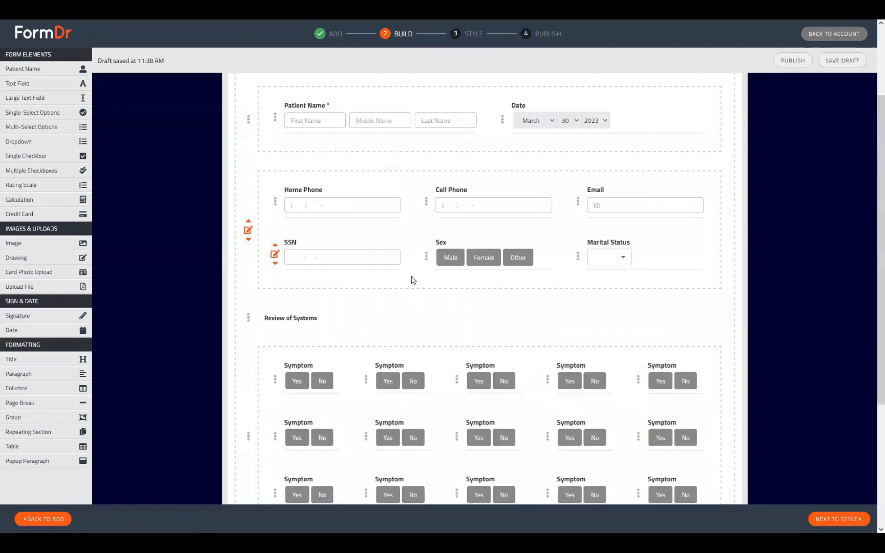
- Extend the Multiple Checkboxes field with further options up to Option 5
scroll(374, 338, down, 3)
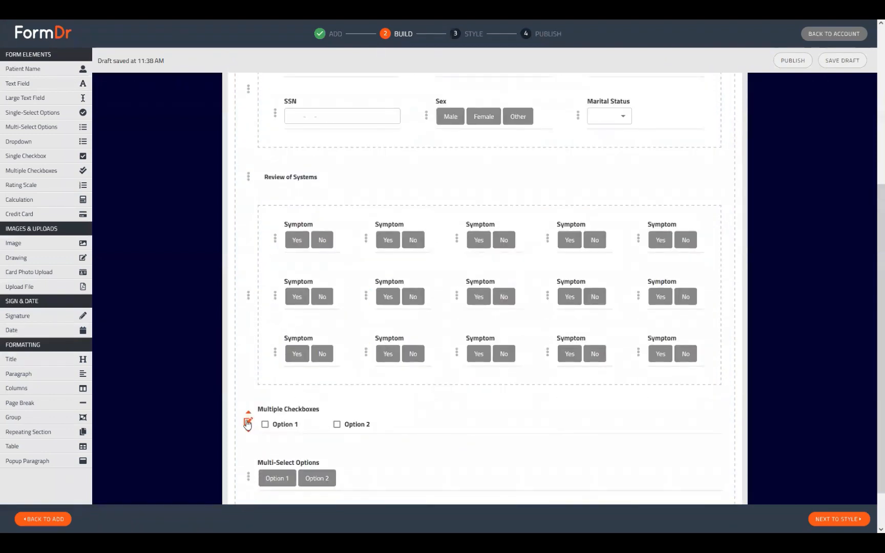
click(248, 421)
scroll(343, 354, down, 6)
click(348, 322)
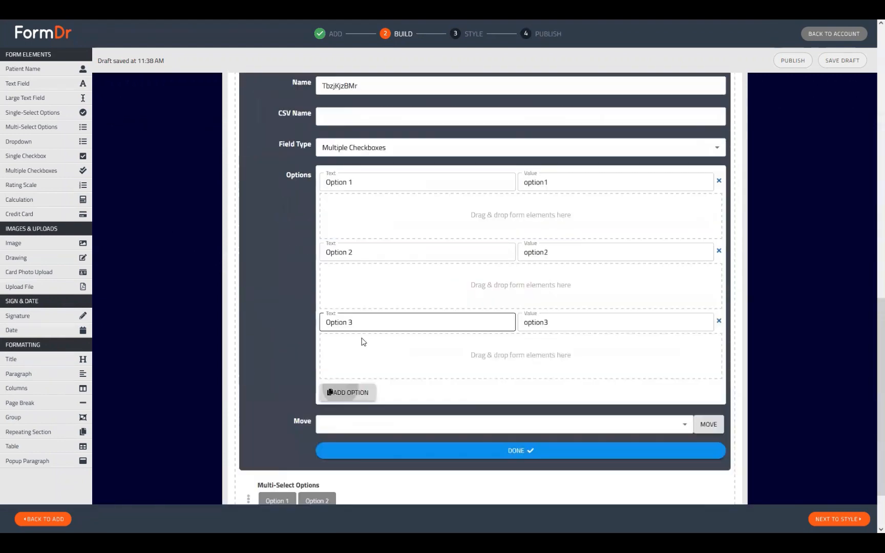
click(359, 392)
click(396, 463)
- Add a conditional Text Field under each of Options 1, 2 and 3 of the Multiple Checkboxes field and close its settings
scroll(164, 239, up, 3)
drag(27, 83, 416, 336)
scroll(304, 166, up, 2)
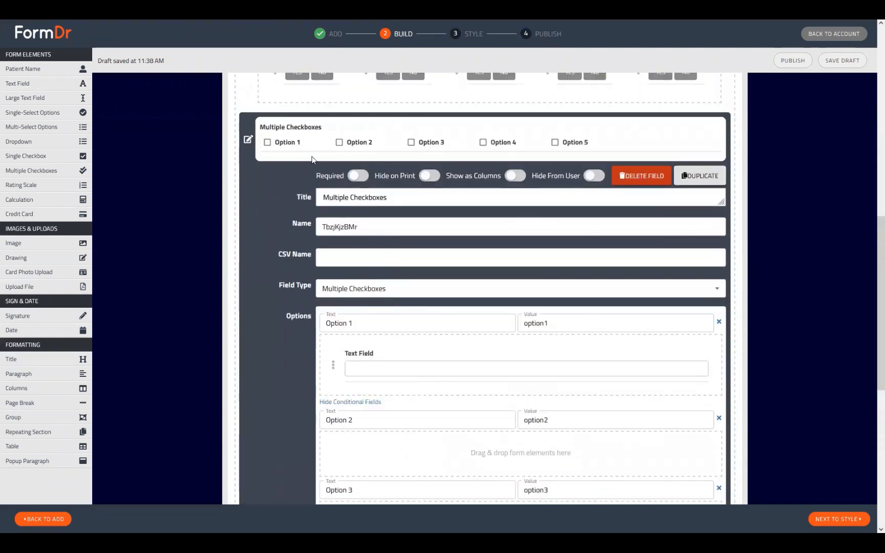
scroll(365, 220, down, 4)
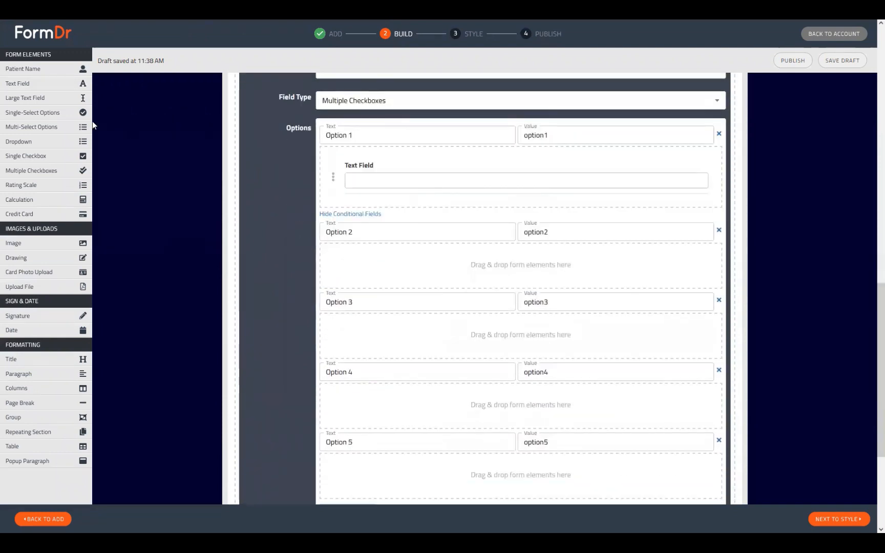
drag(27, 83, 350, 263)
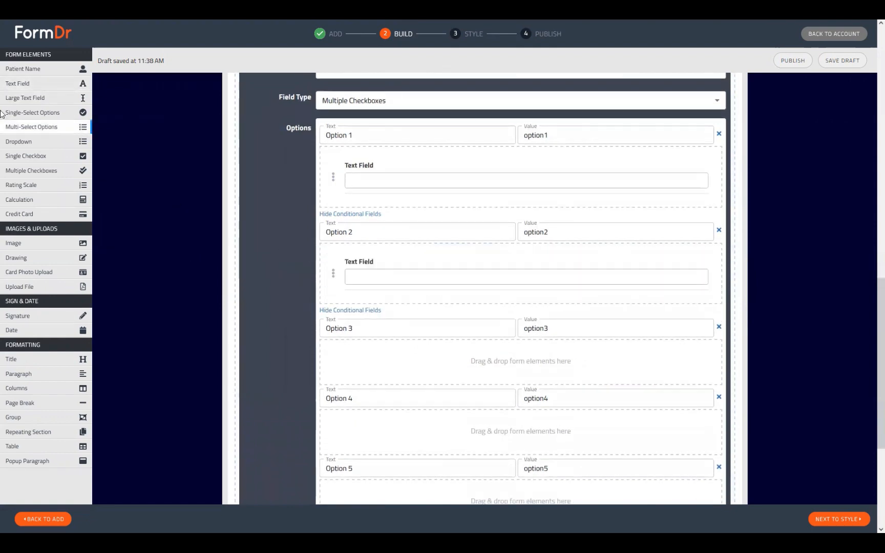
drag(27, 84, 399, 359)
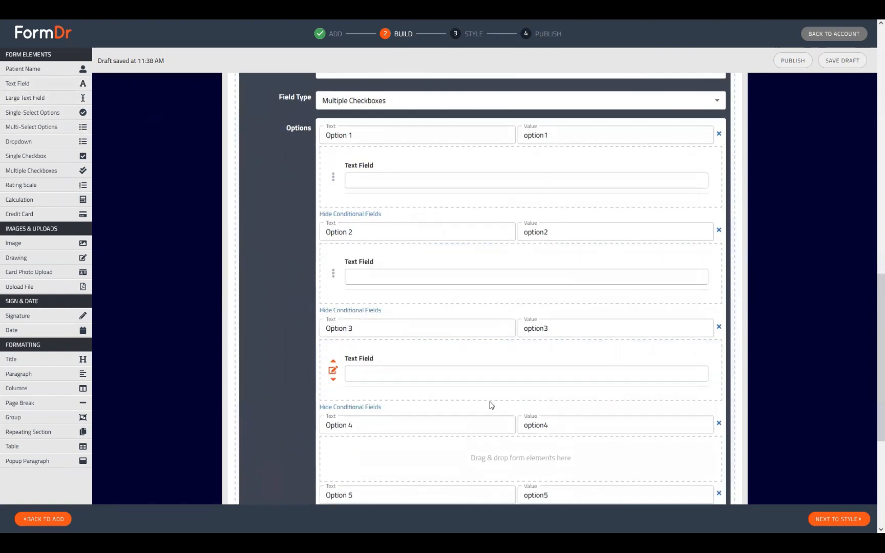
scroll(480, 414, down, 4)
scroll(269, 202, up, 7)
click(248, 187)
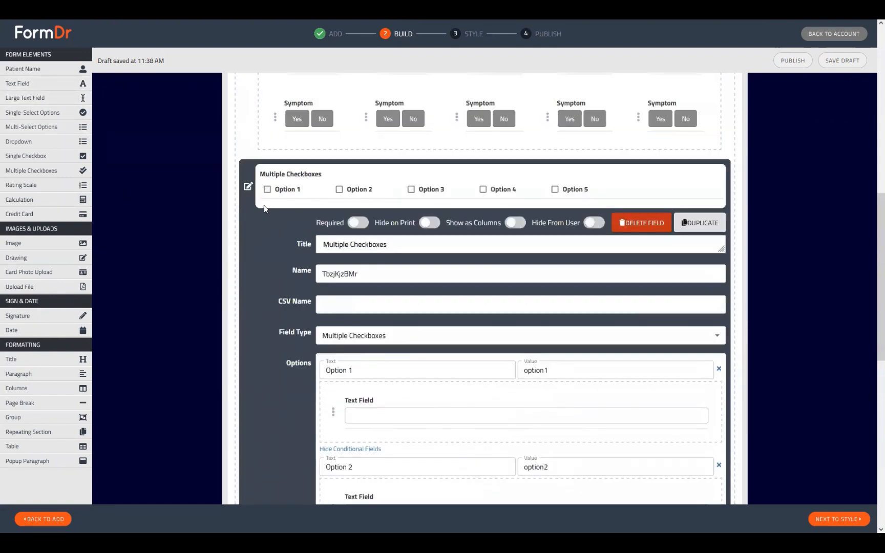
- Proceed to the Style stage and tick Options 1, 2 and 3 of the Multiple Checkboxes field to test their conditional fields
click(833, 520)
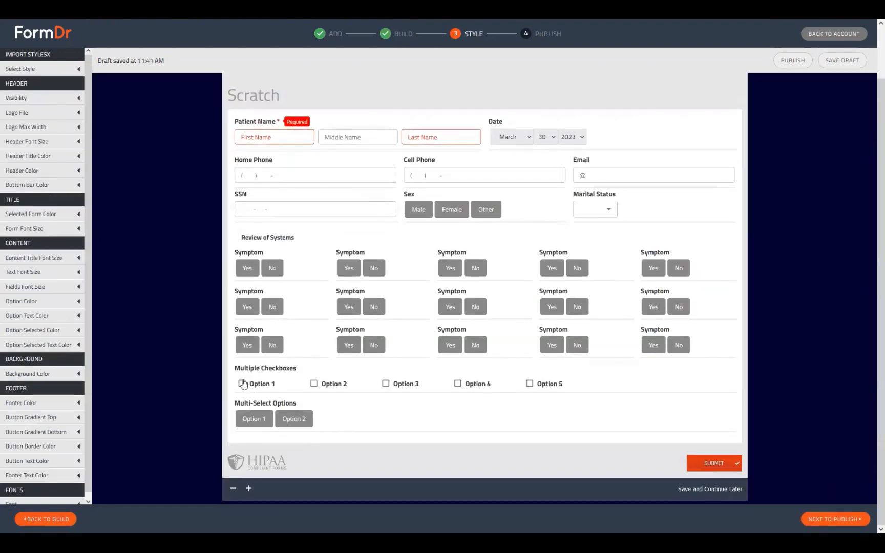
click(241, 383)
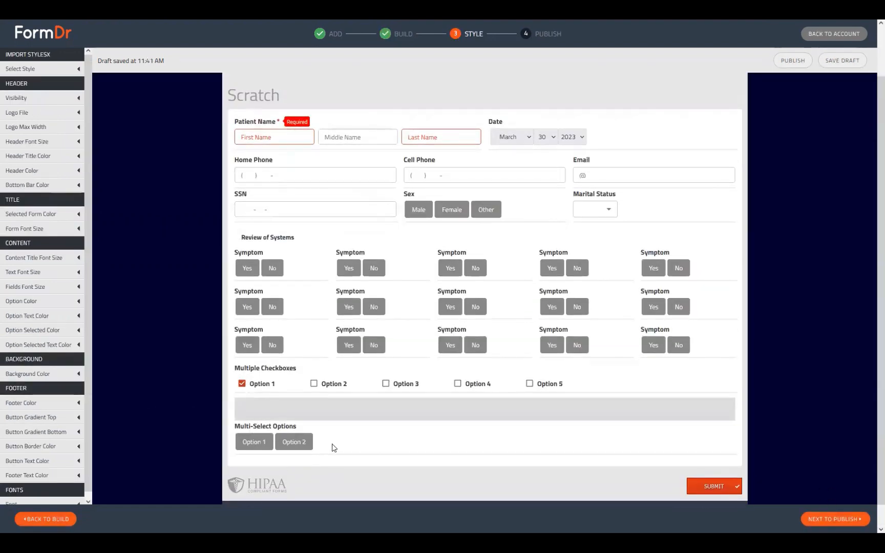
click(313, 383)
scroll(213, 348, down, 1)
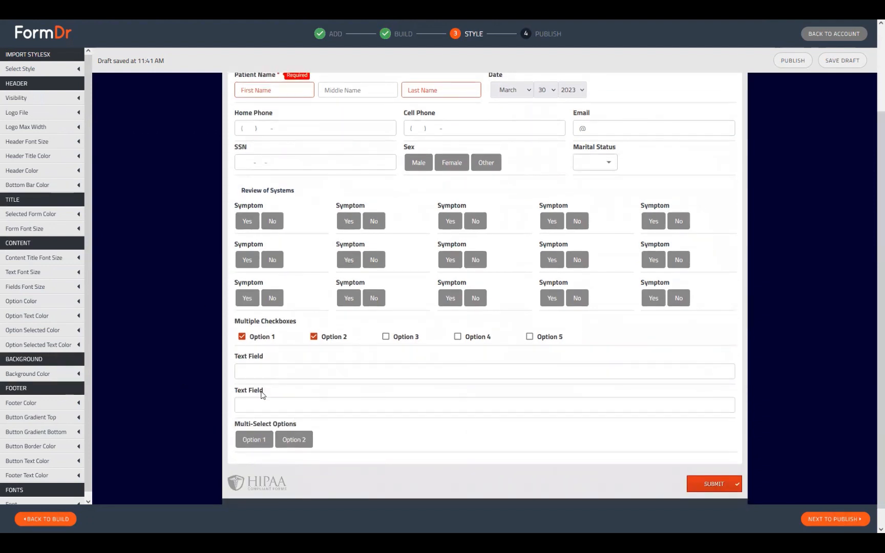
click(391, 338)
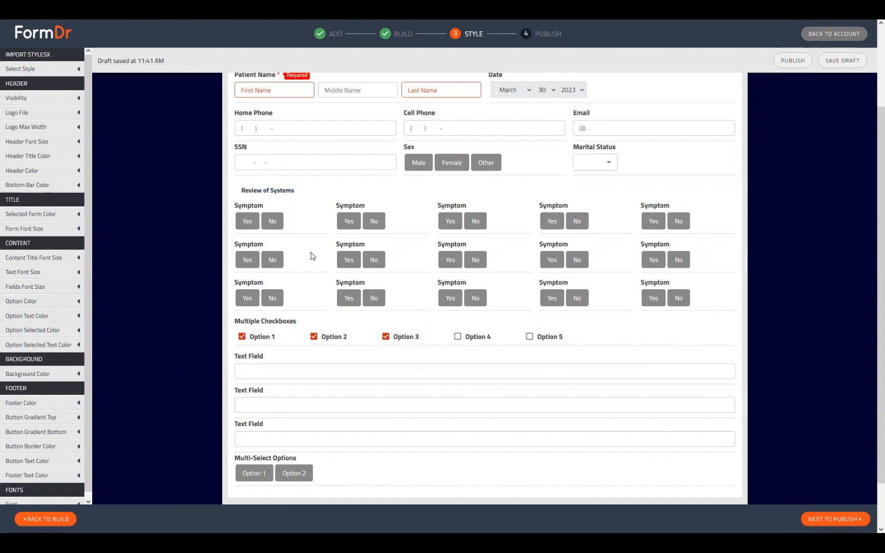
- Answer Yes to the first and third Symptom fields of the first row to test their conditional fields
click(246, 221)
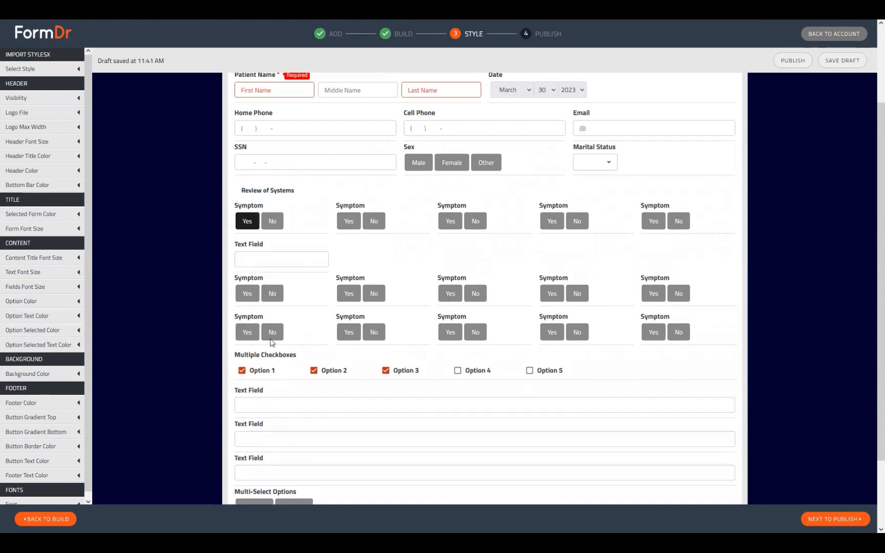
click(450, 221)
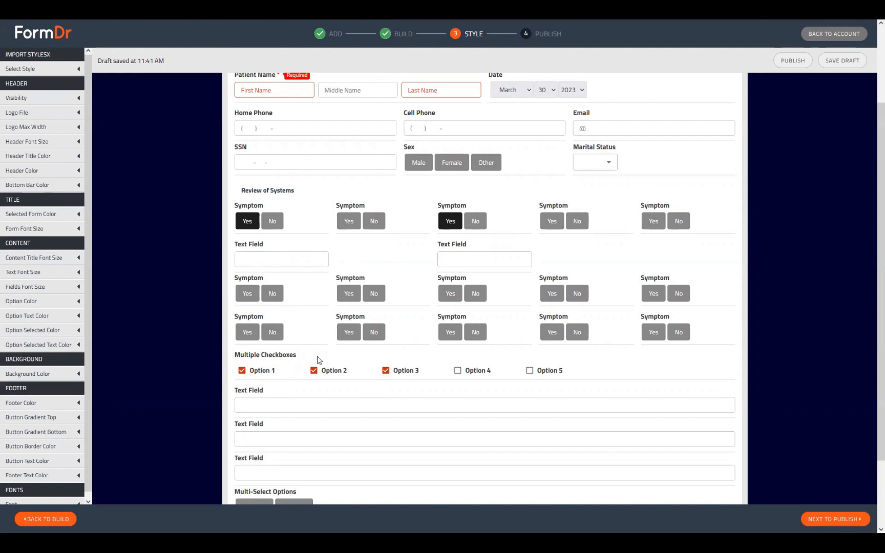
scroll(303, 385, down, 1)
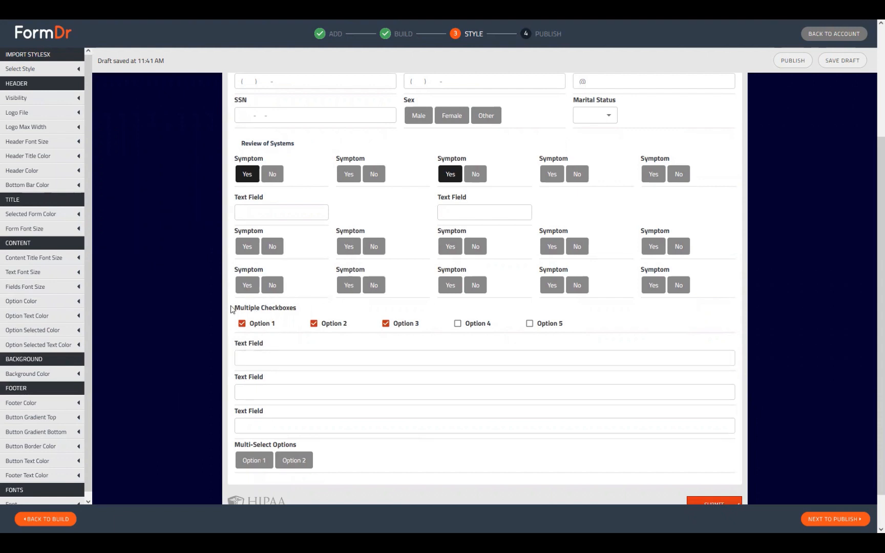
drag(232, 309, 297, 377)
drag(237, 444, 336, 445)
click(335, 446)
click(269, 357)
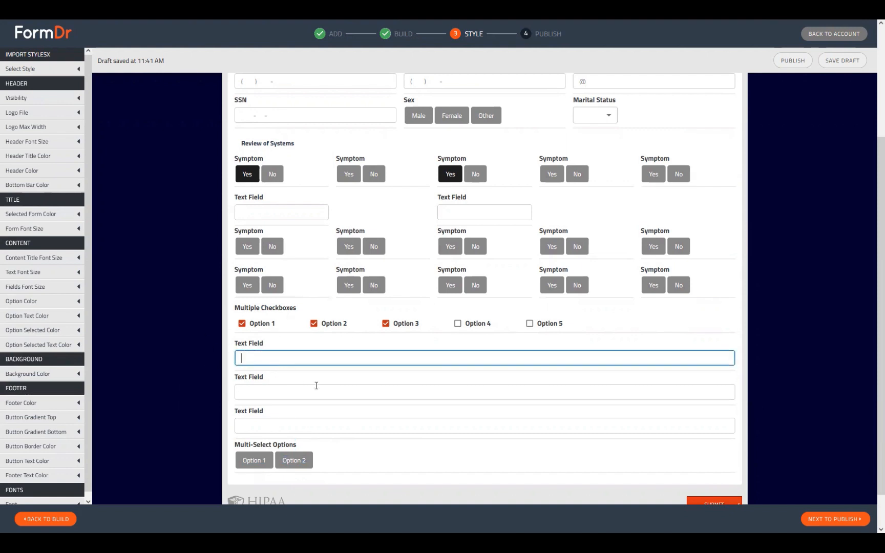
- Return to the Build stage and retitle the Multiple Checkboxes field "Review of Systems"
click(45, 519)
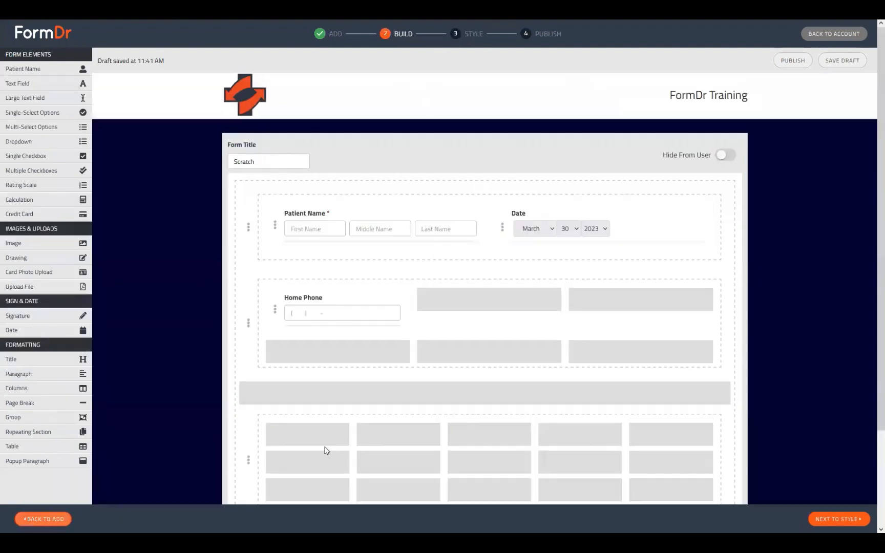
scroll(382, 357, down, 6)
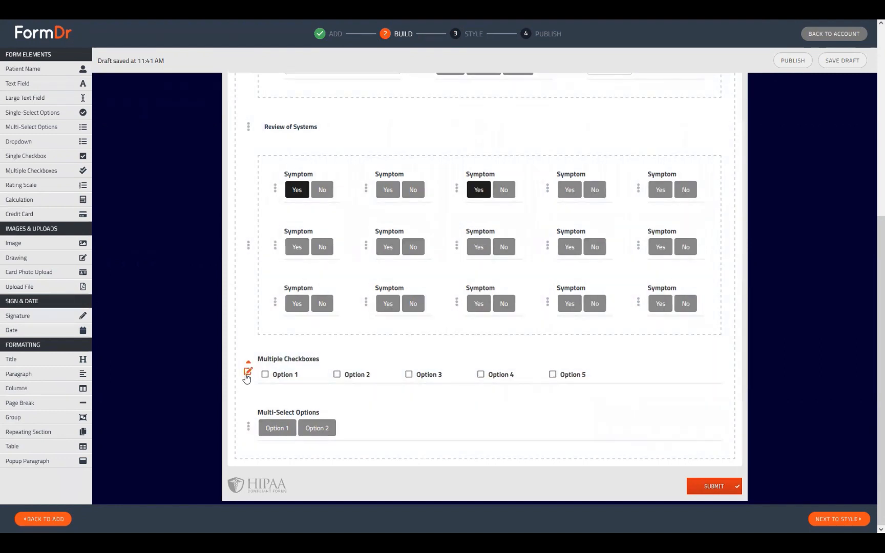
click(247, 371)
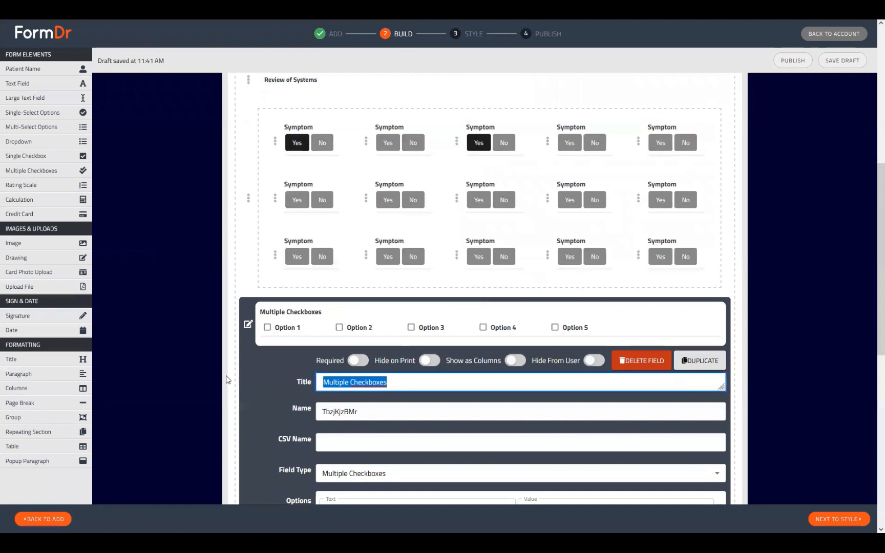
text(Review o)
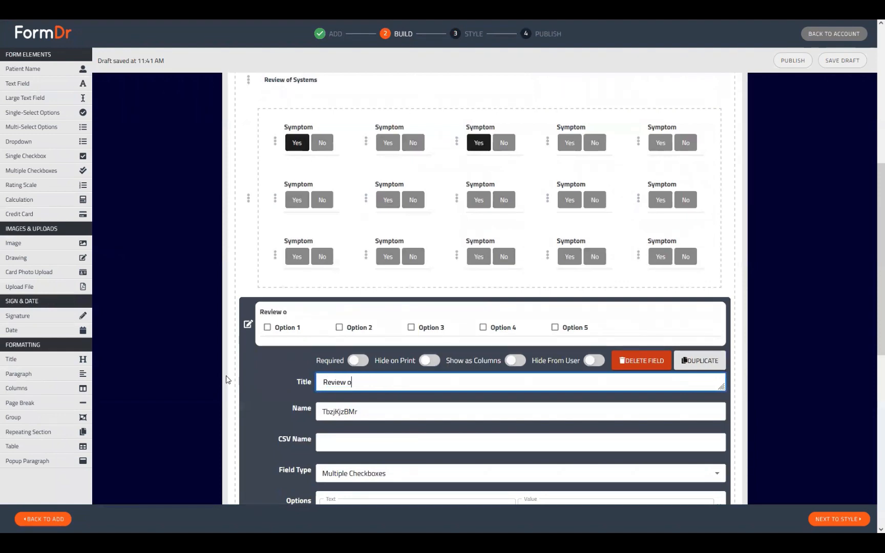
text(f Systems)
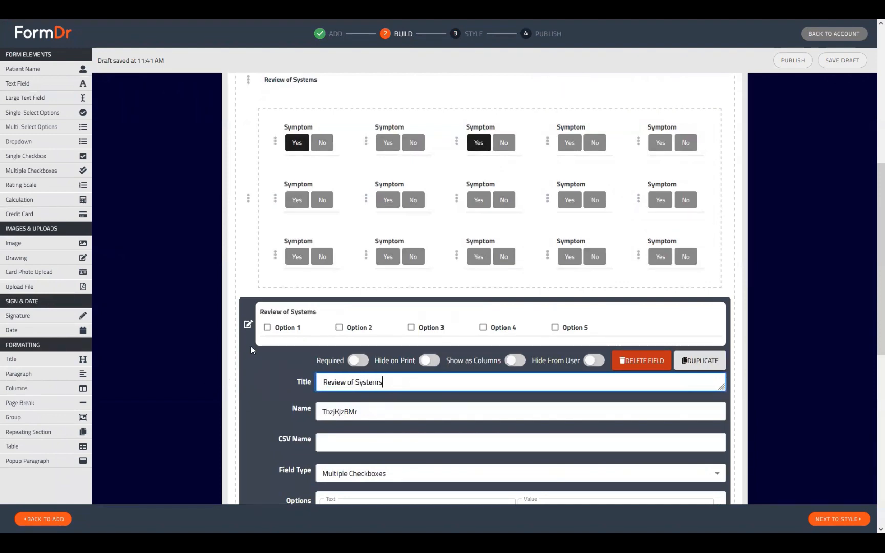
- Copy the title "Symptom" from the first Symptom field and paste it over the text of the Review of Systems field's Option 1
scroll(381, 404, down, 2)
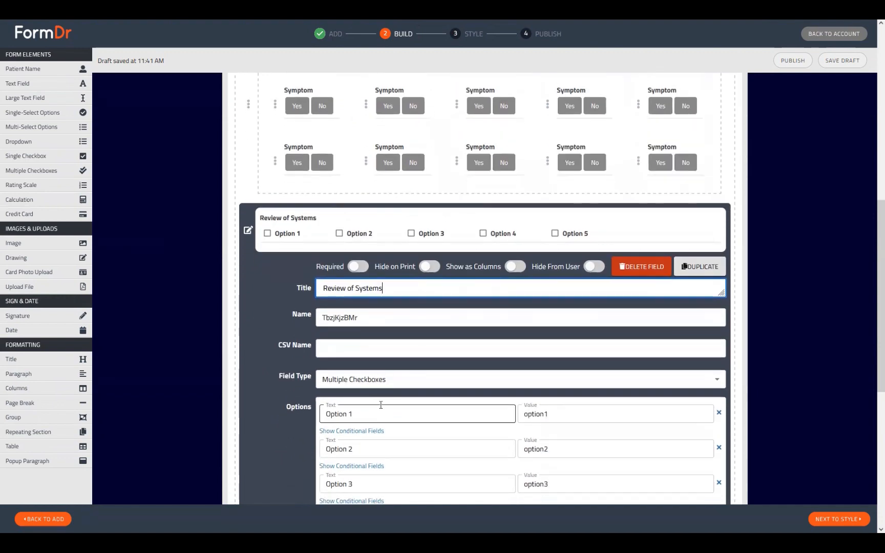
scroll(268, 169, up, 1)
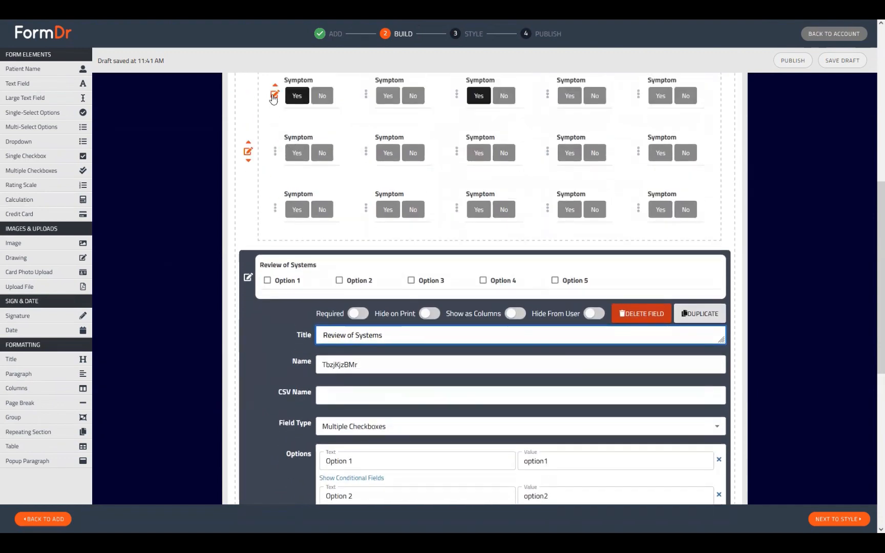
click(275, 95)
double_click(389, 156)
key(ctrl+c)
scroll(331, 377, down, 5)
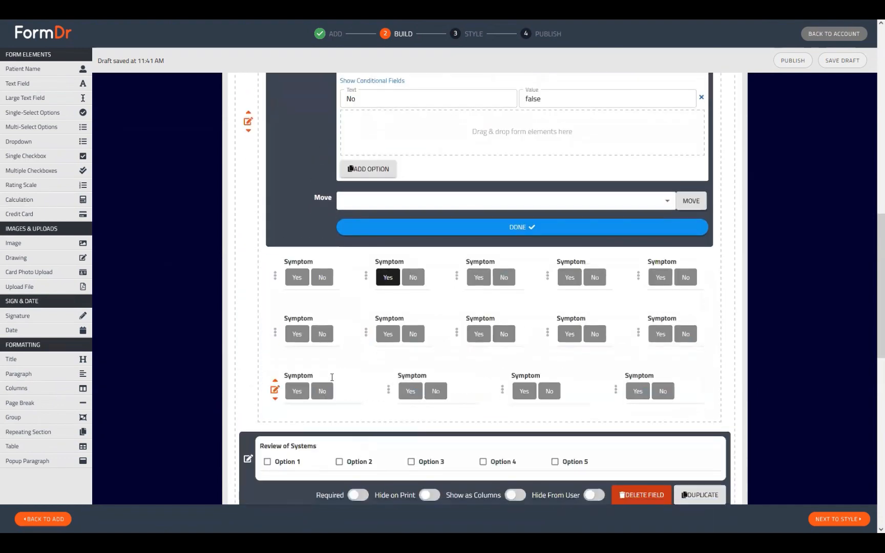
scroll(331, 377, down, 5)
triple_click(370, 414)
key(ctrl+v)
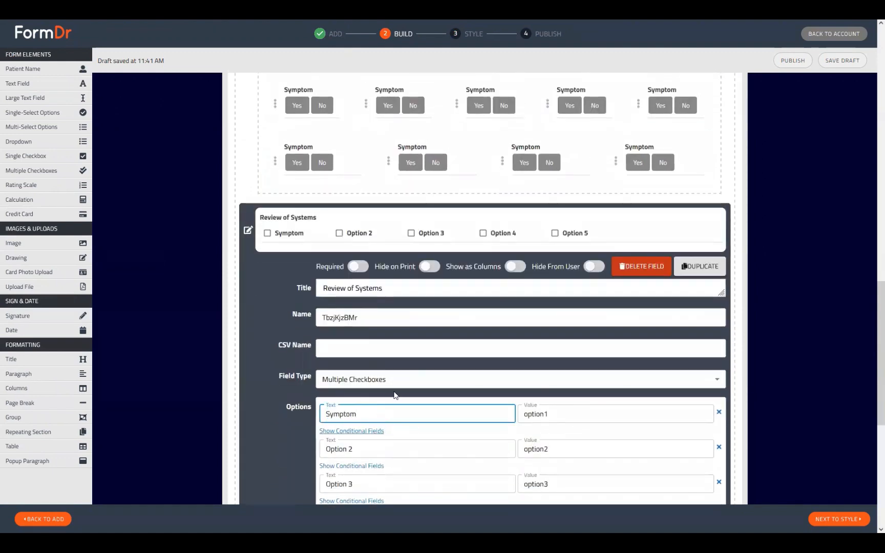
- Close the settings of the first Symptom field and of the Review of Systems checkbox field
scroll(395, 395, down, 3)
scroll(359, 307, up, 3)
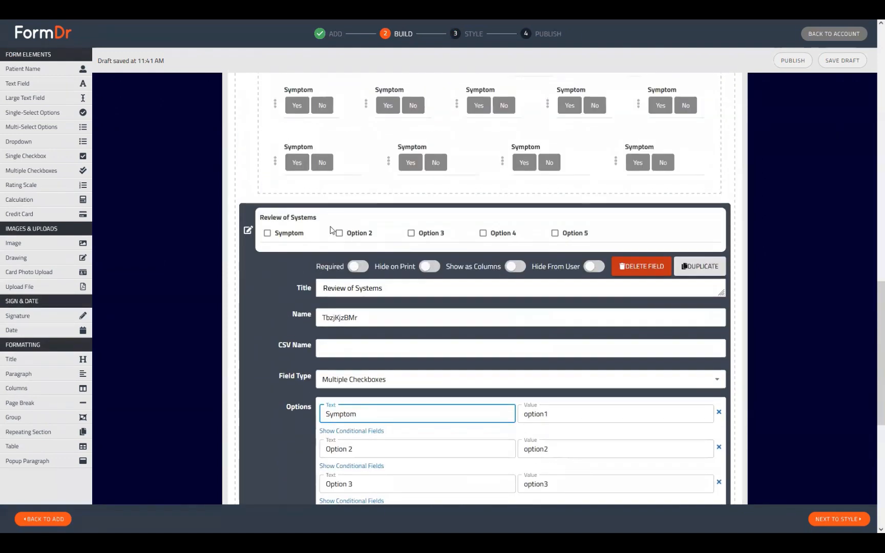
scroll(366, 369, up, 1)
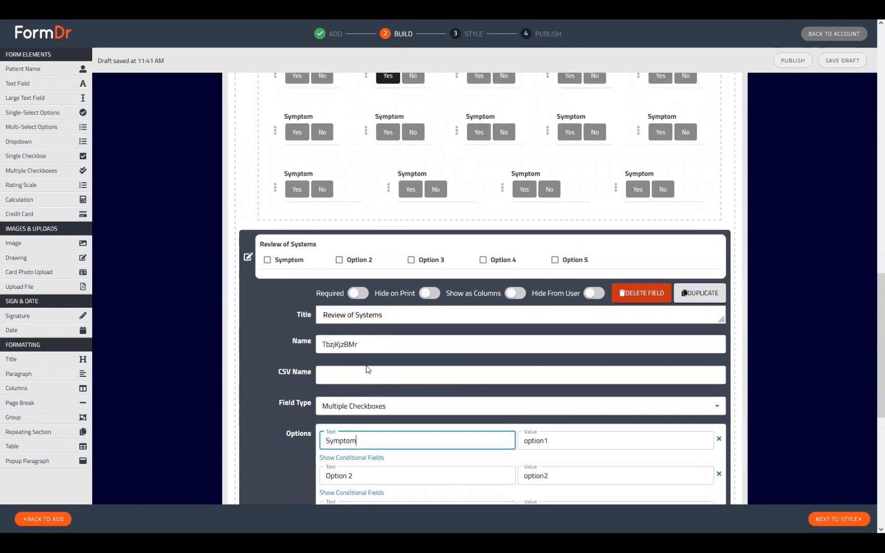
scroll(358, 308, up, 12)
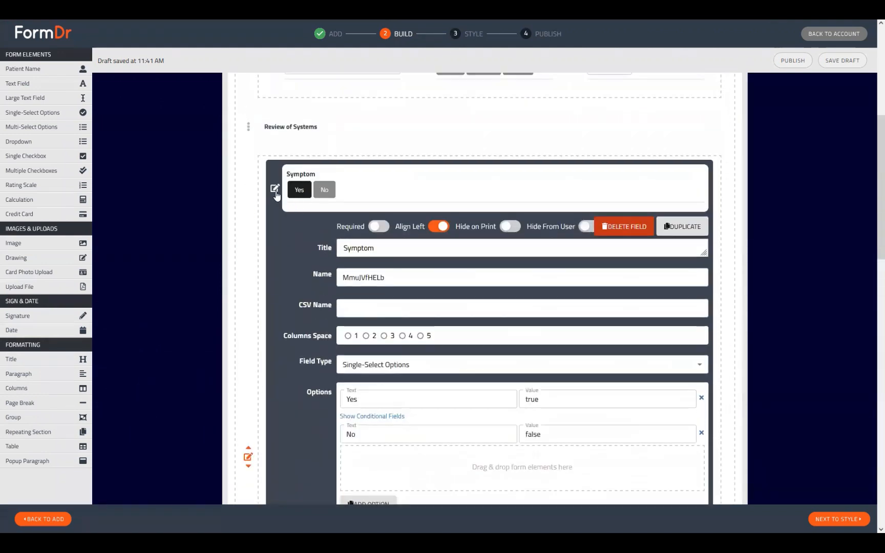
click(297, 264)
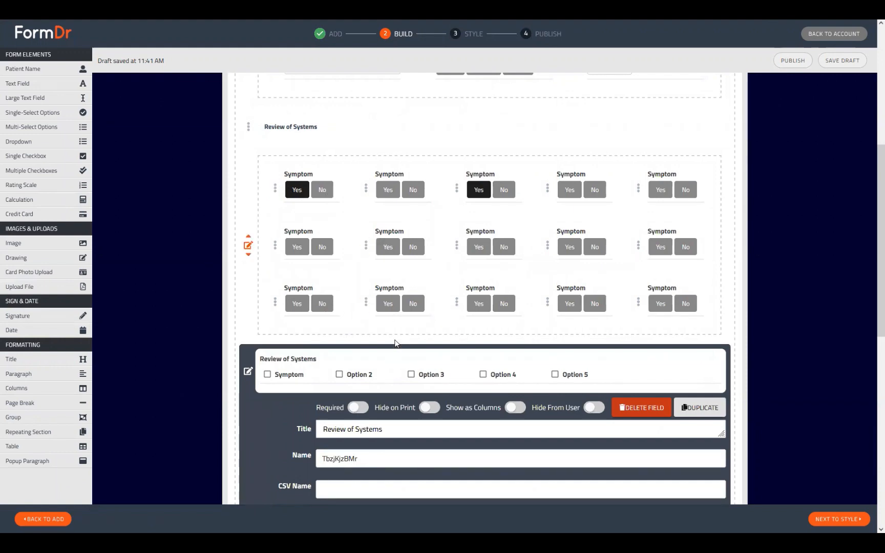
click(248, 371)
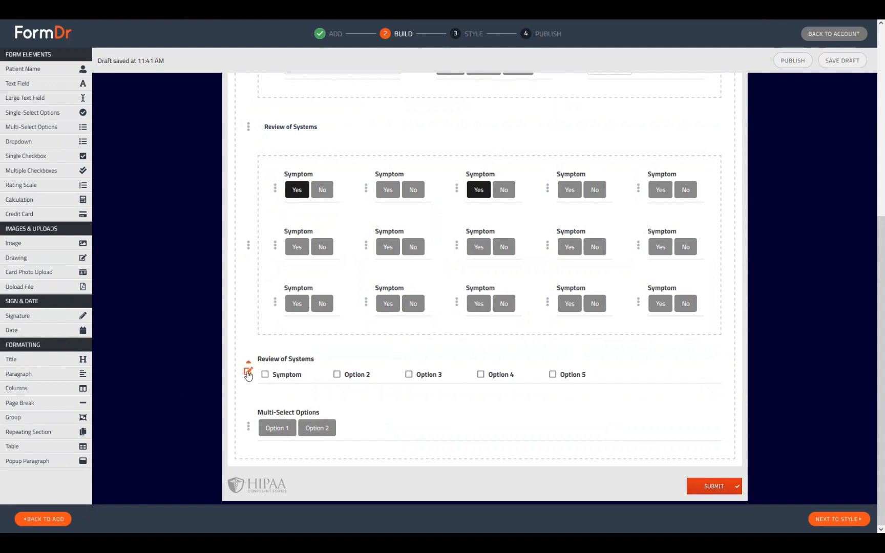
- Change the Review of Systems checkbox field's type to Multi-Select Options and close its settings
click(248, 373)
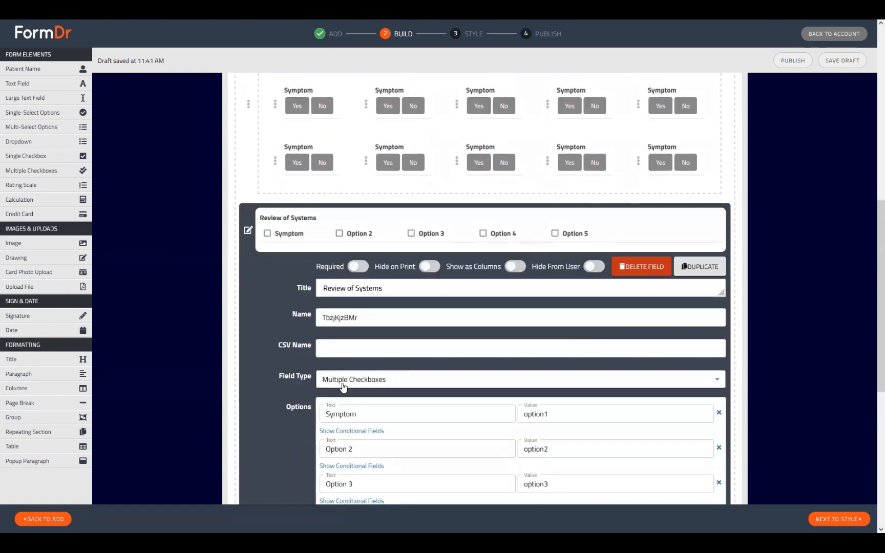
click(400, 378)
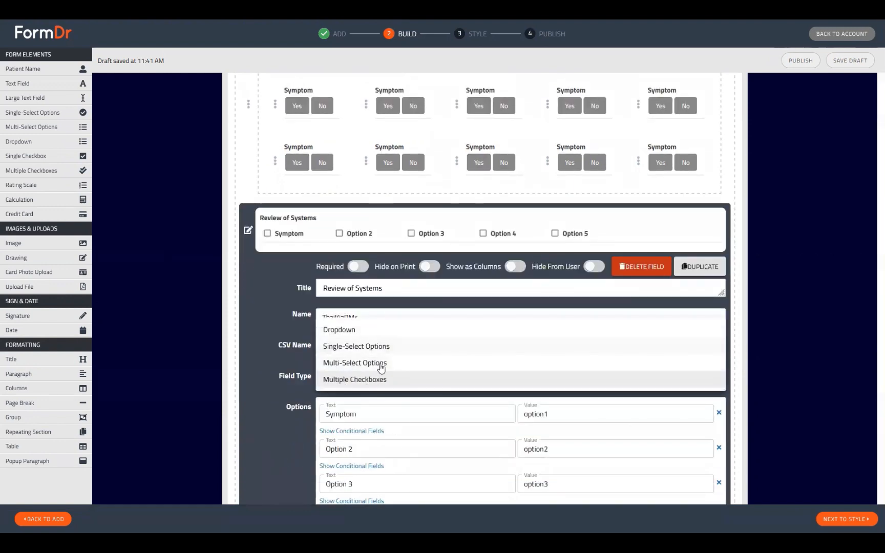
click(367, 367)
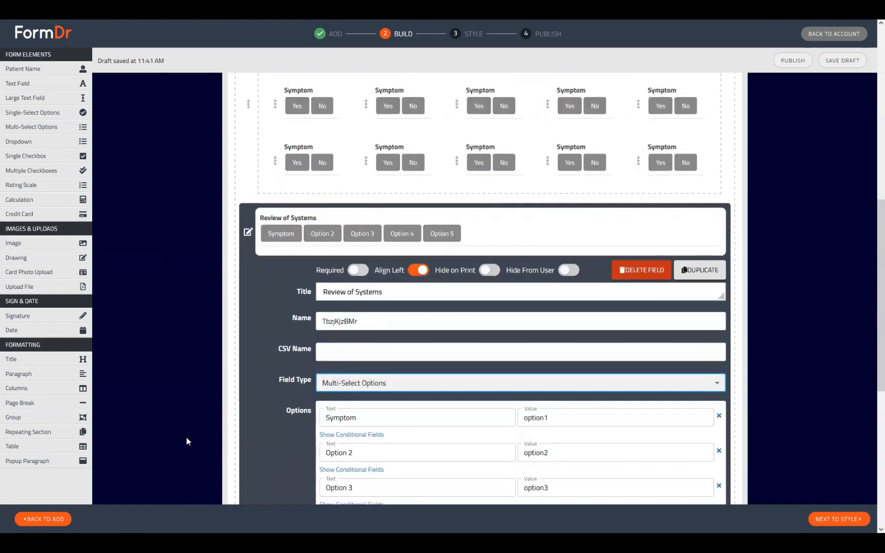
click(248, 232)
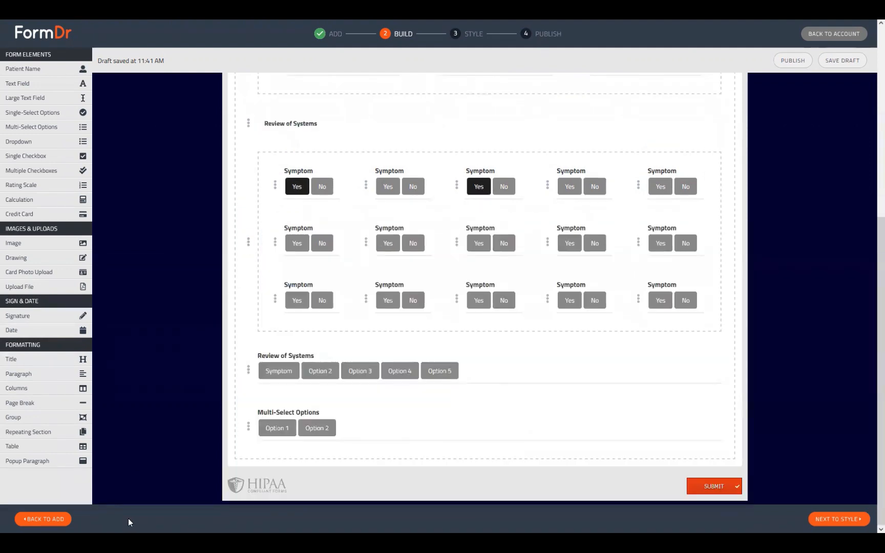
mouse_move(289, 356)
- Reopen the Review of Systems options field and set its field type to Multiple Checkboxes
click(249, 371)
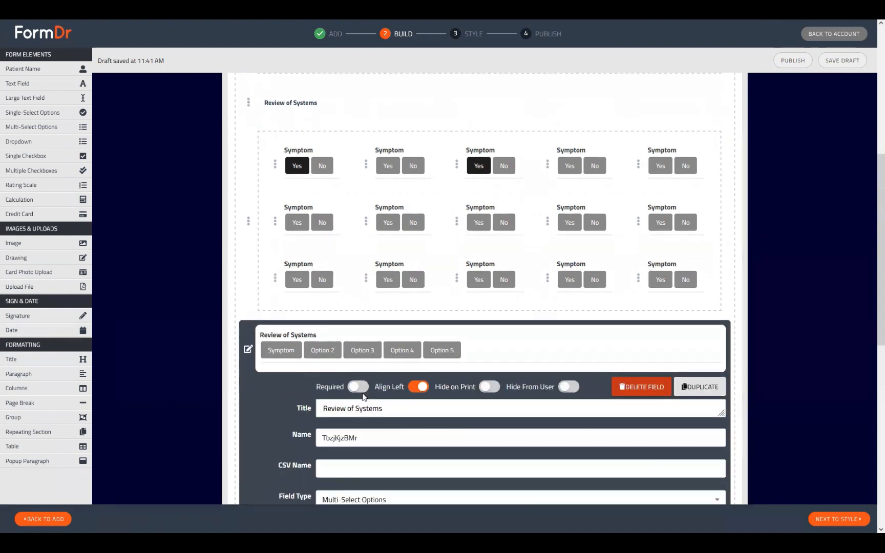
click(328, 333)
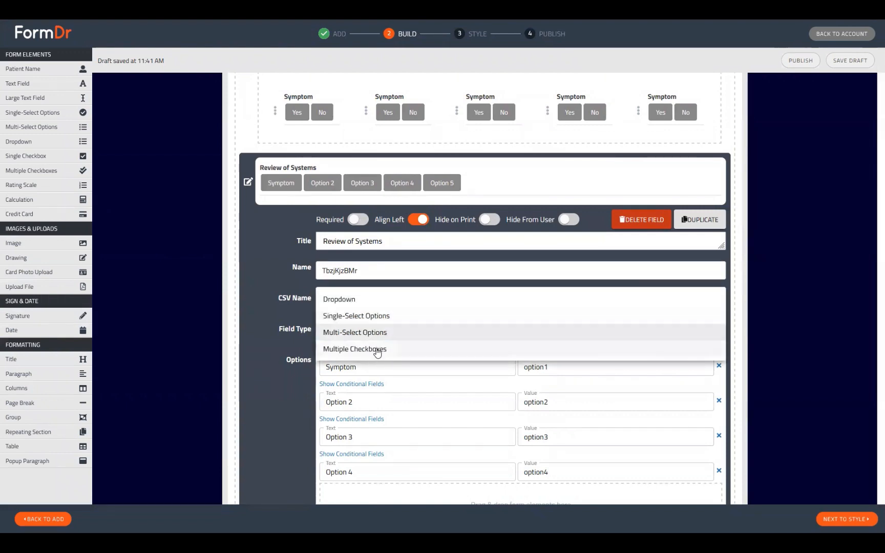
click(377, 350)
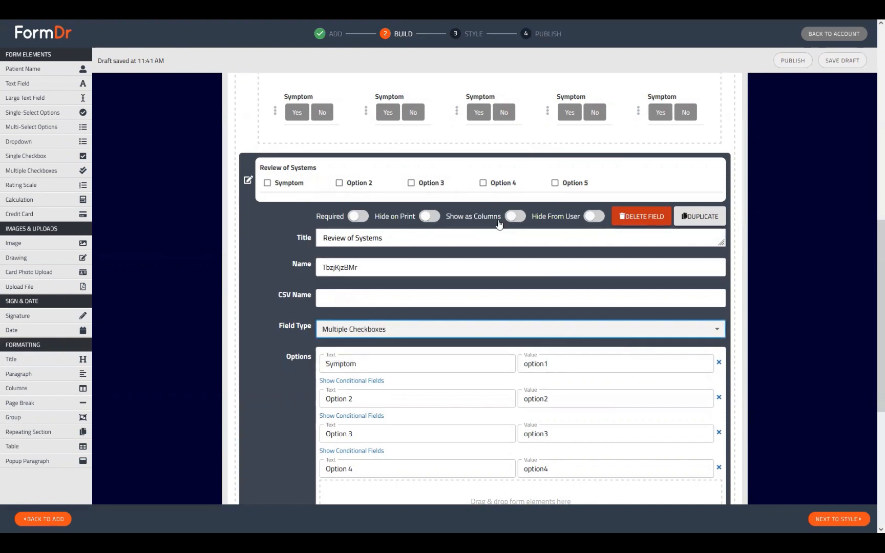
- Add Options 6, 7 and 8 to the Review of Systems checkbox field
scroll(397, 434, down, 4)
click(353, 423)
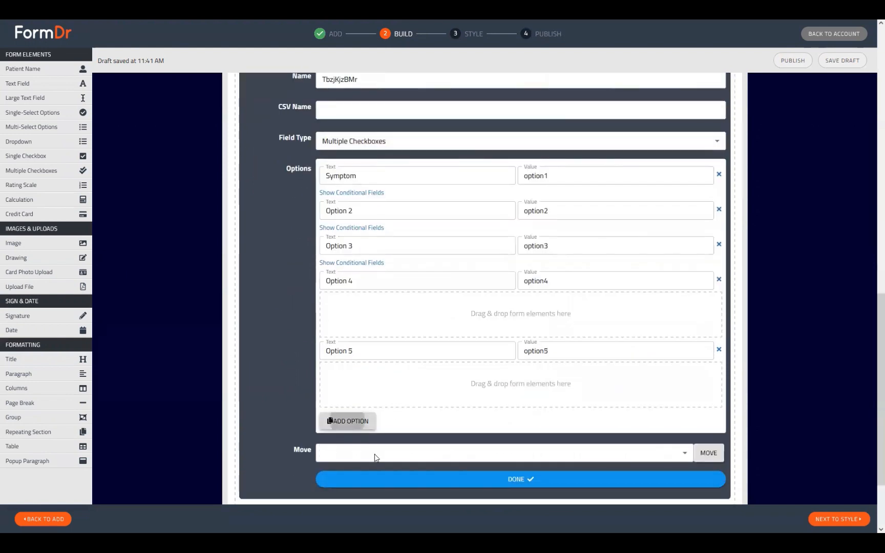
scroll(352, 395, down, 3)
click(348, 349)
click(347, 419)
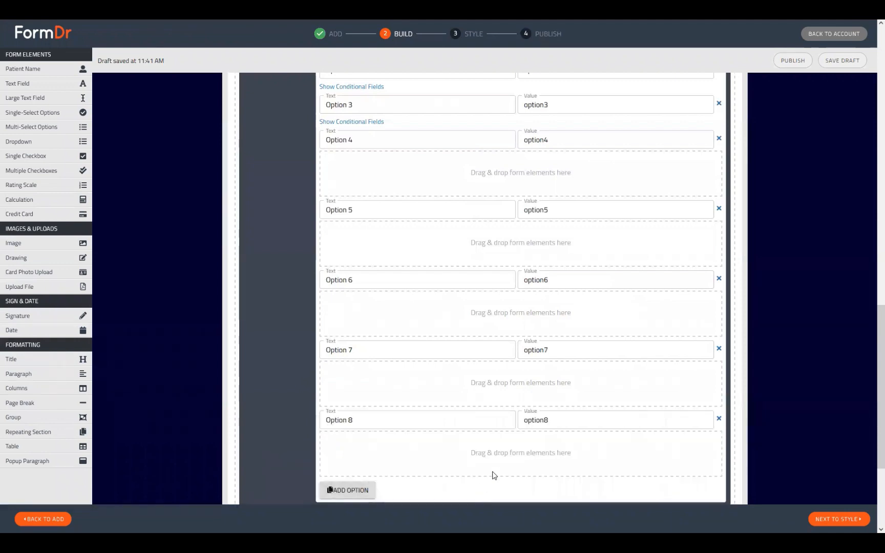
- Show the Review of Systems options as columns, trying 9 columns before settling on 4, and close the field's settings
scroll(493, 473, up, 9)
click(494, 358)
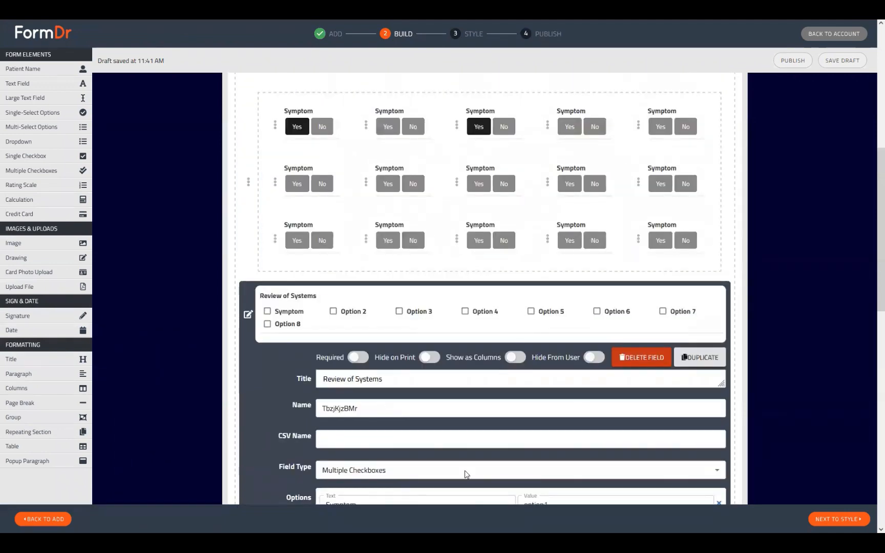
click(468, 454)
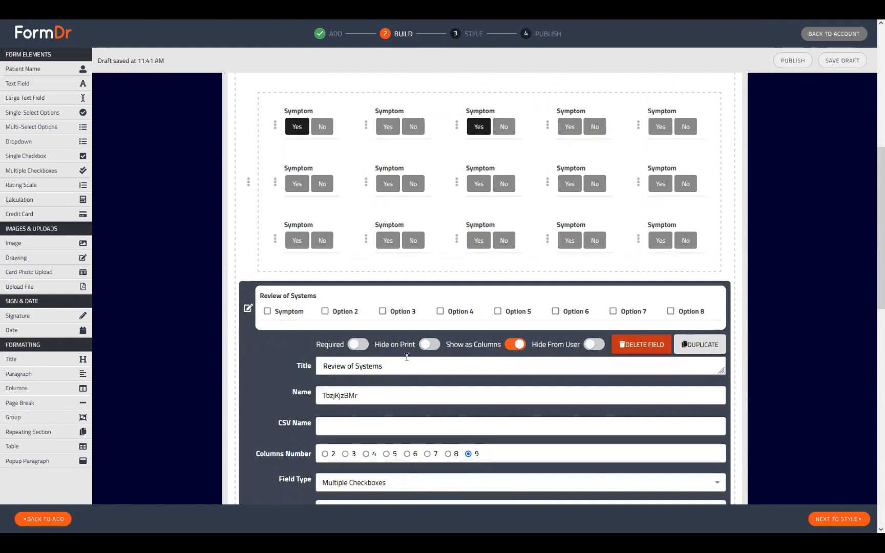
click(366, 454)
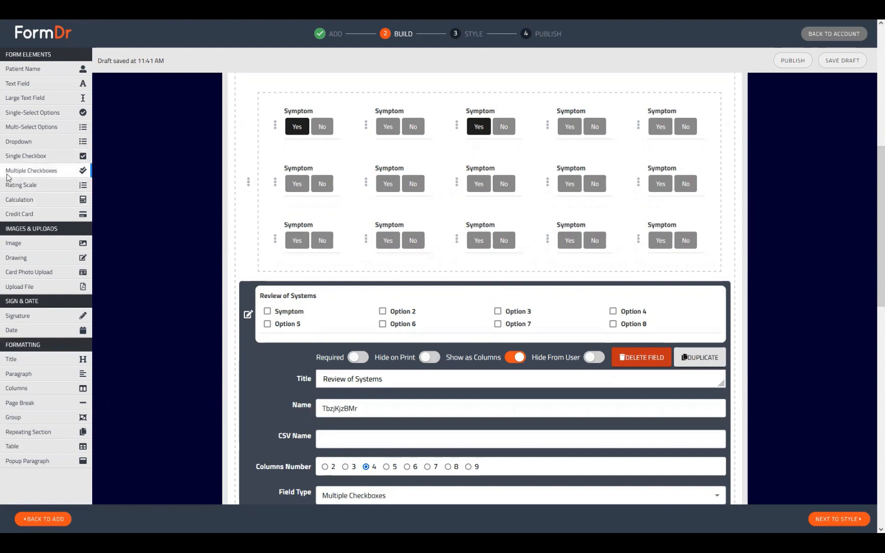
scroll(450, 317, up, 3)
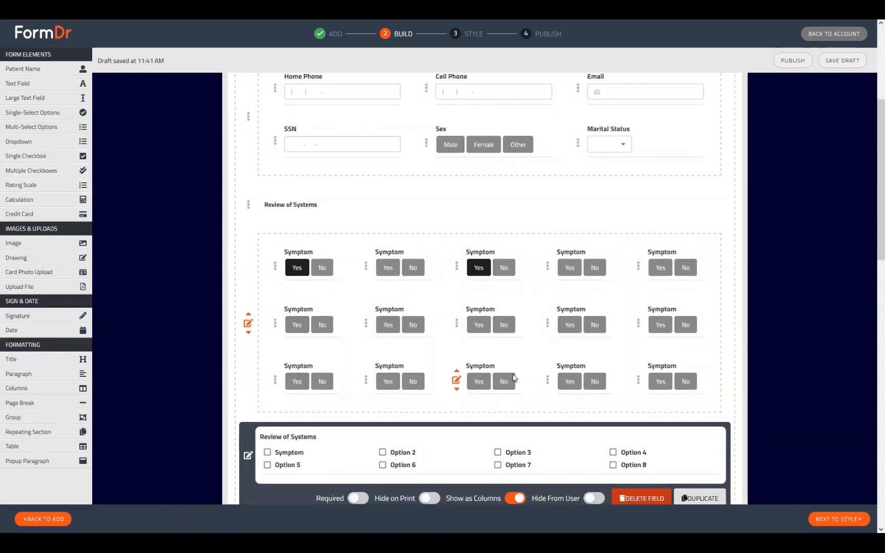
scroll(478, 384, down, 3)
click(248, 270)
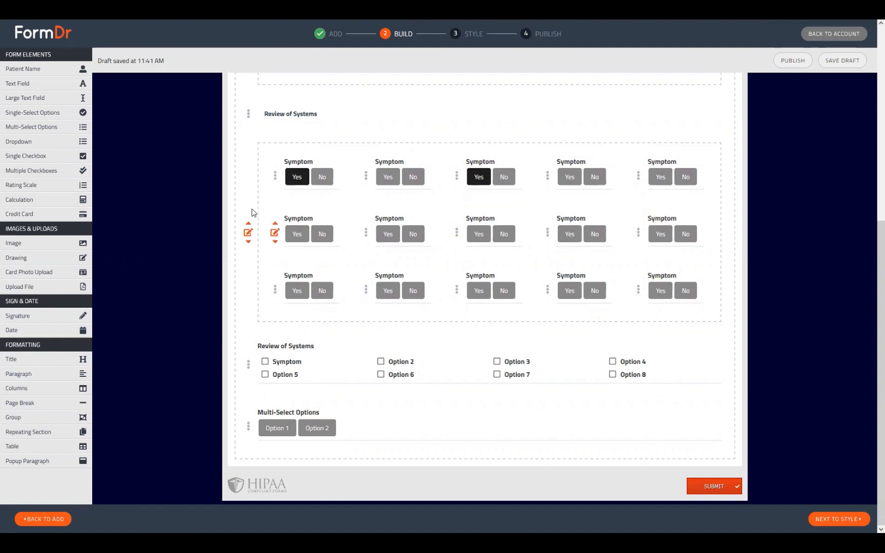
click(275, 176)
click(275, 176)
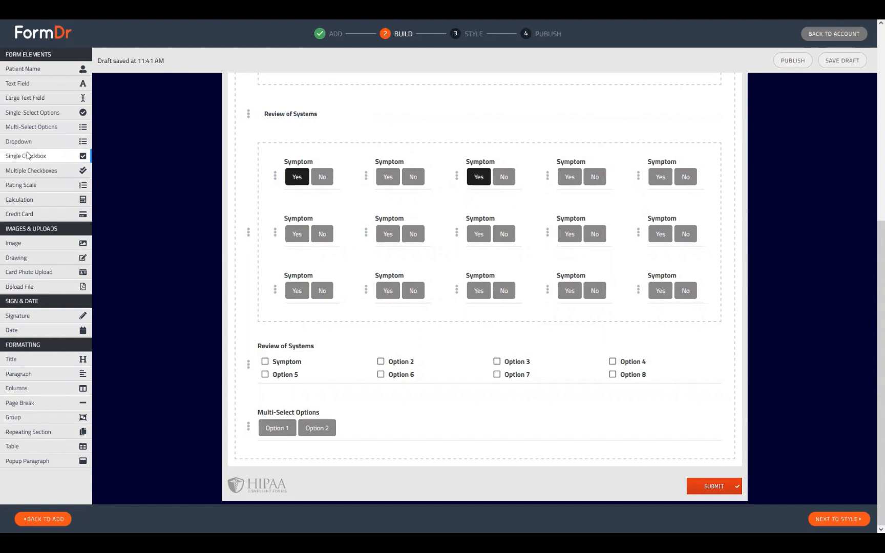
- Add a Single Checkbox field above the Review of Systems checkboxes, make it conditional and close its settings
drag(194, 317, 215, 332)
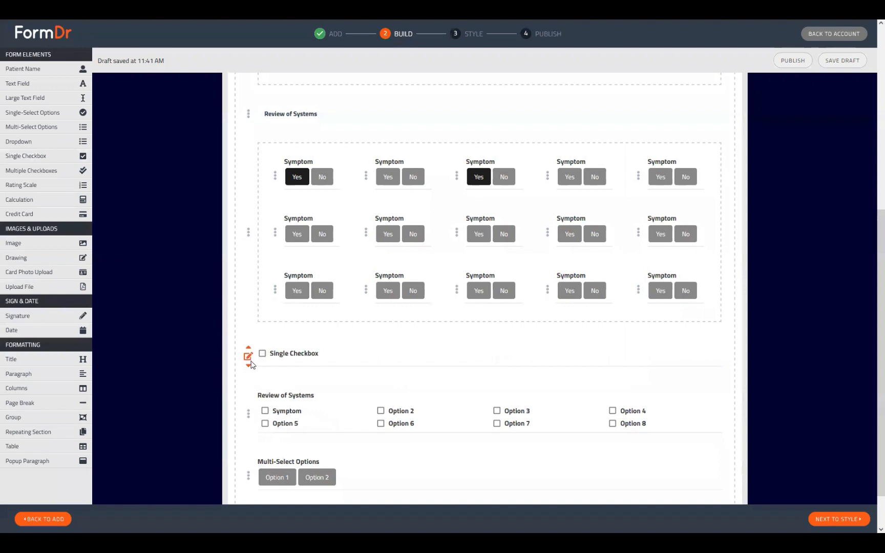
click(248, 356)
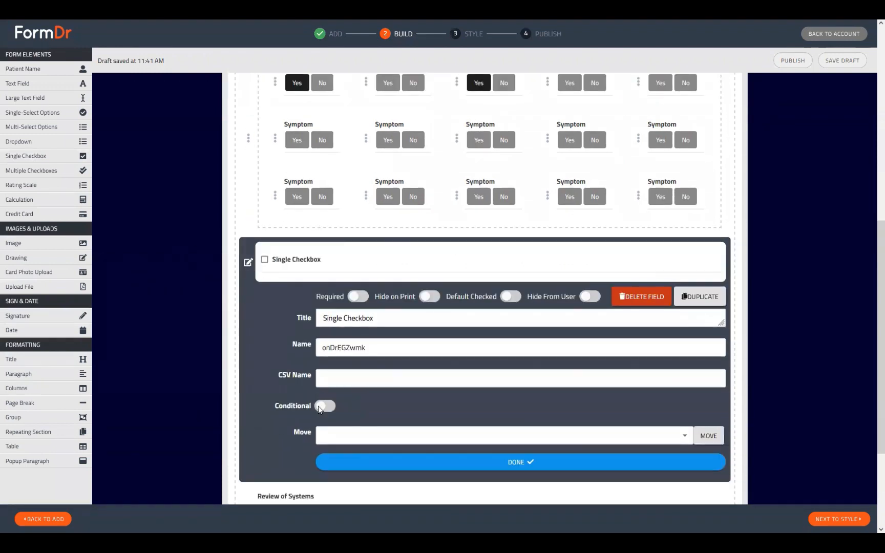
click(325, 406)
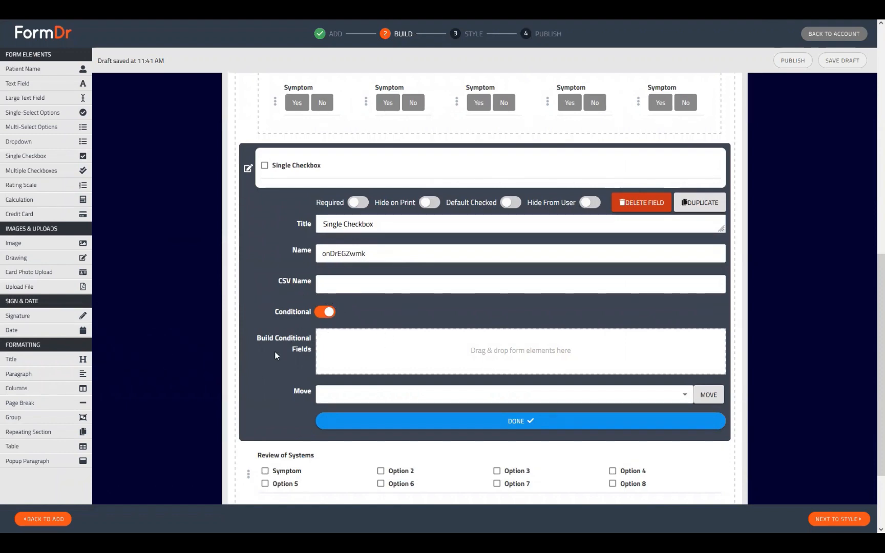
drag(247, 473, 307, 363)
drag(328, 285, 391, 353)
click(351, 344)
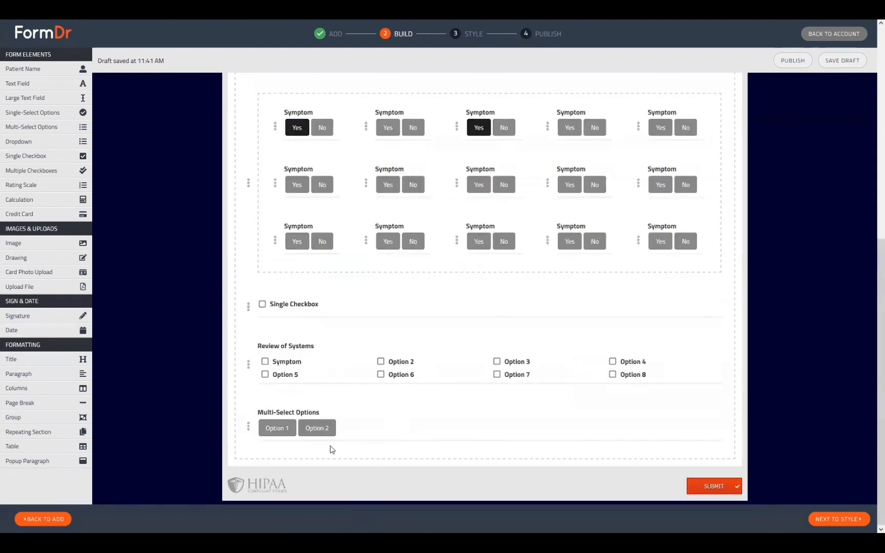
- Delete the Single Checkbox field above the Review of Systems checkboxes
click(310, 316)
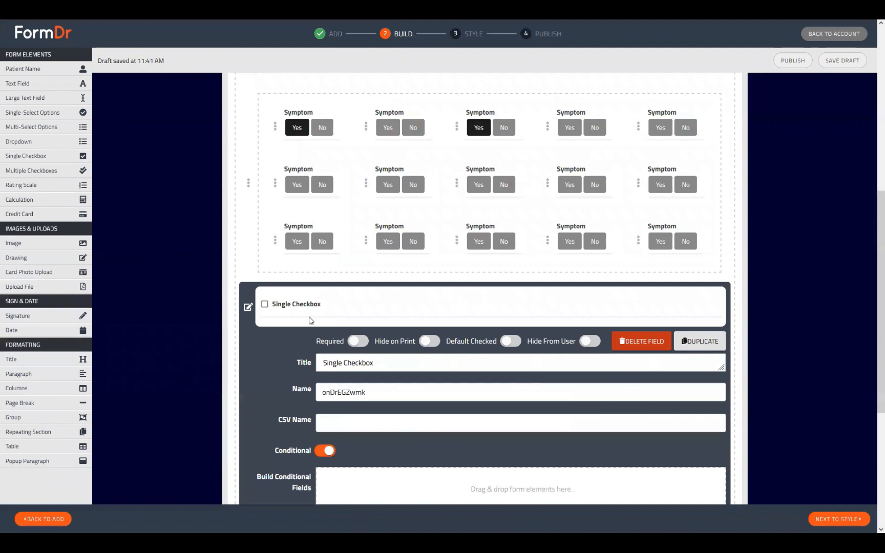
click(249, 308)
click(277, 319)
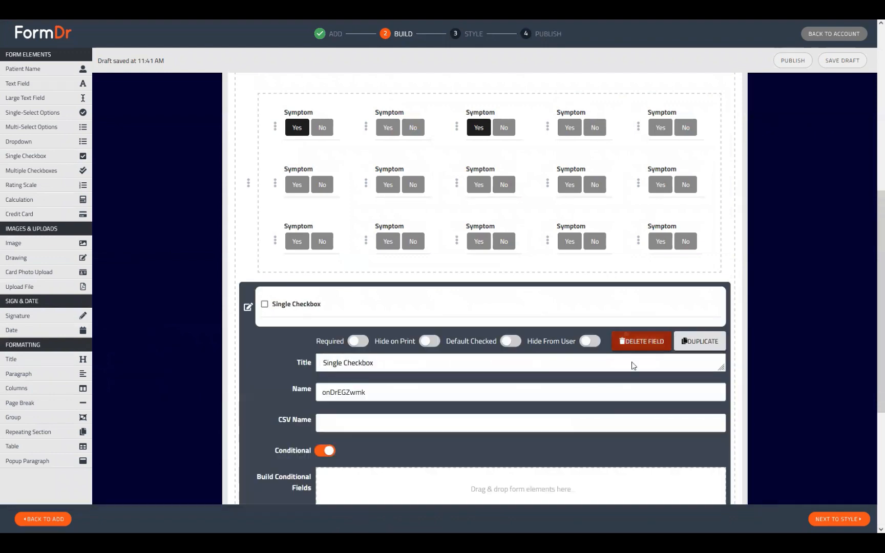
click(641, 341)
click(494, 290)
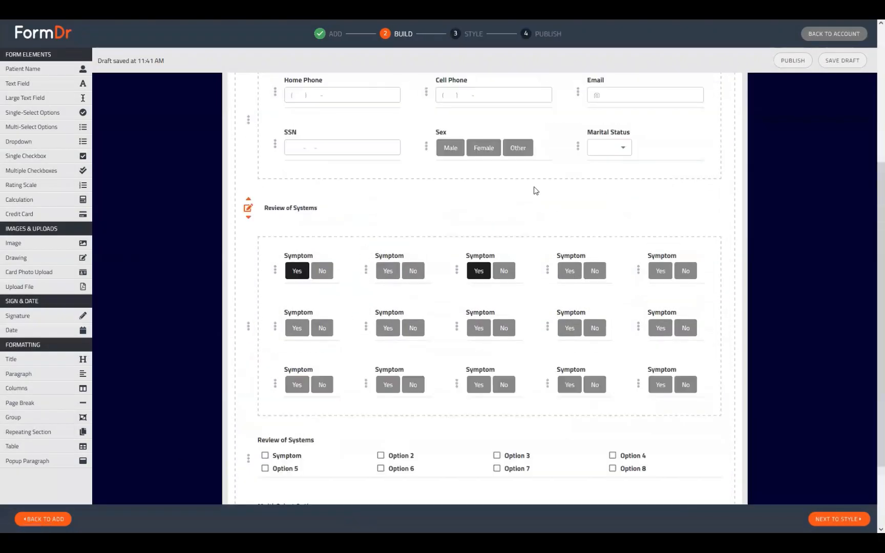
- Add a Rating Scale field below the Multi-Select Options field at the end of the form
scroll(409, 233, up, 3)
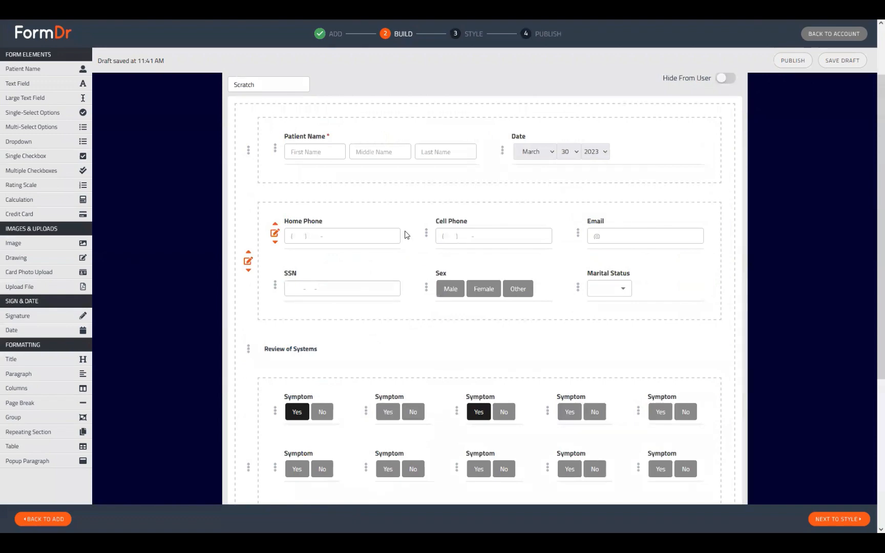
scroll(405, 234, down, 5)
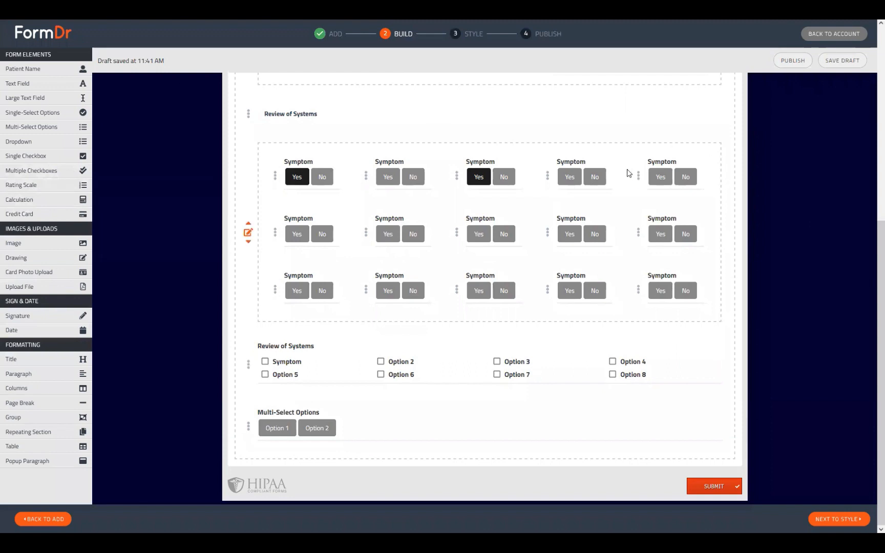
click(51, 185)
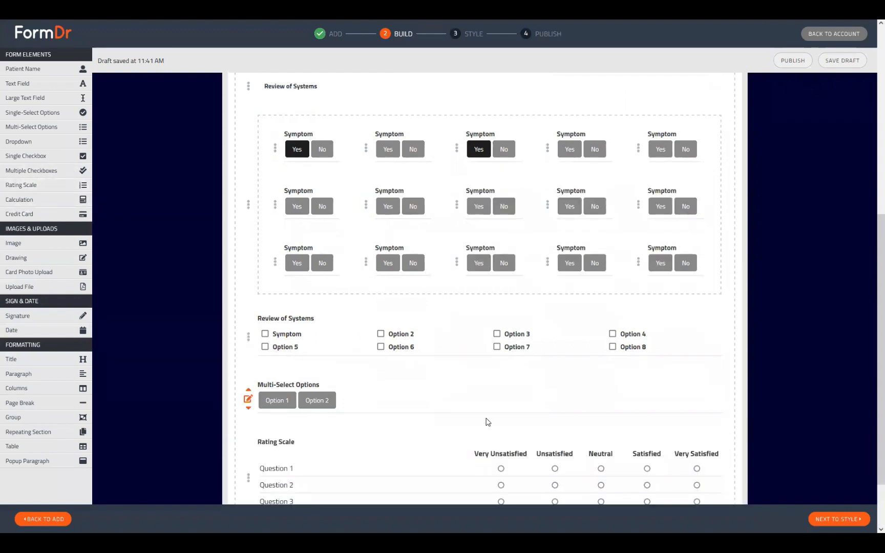
scroll(469, 435, down, 2)
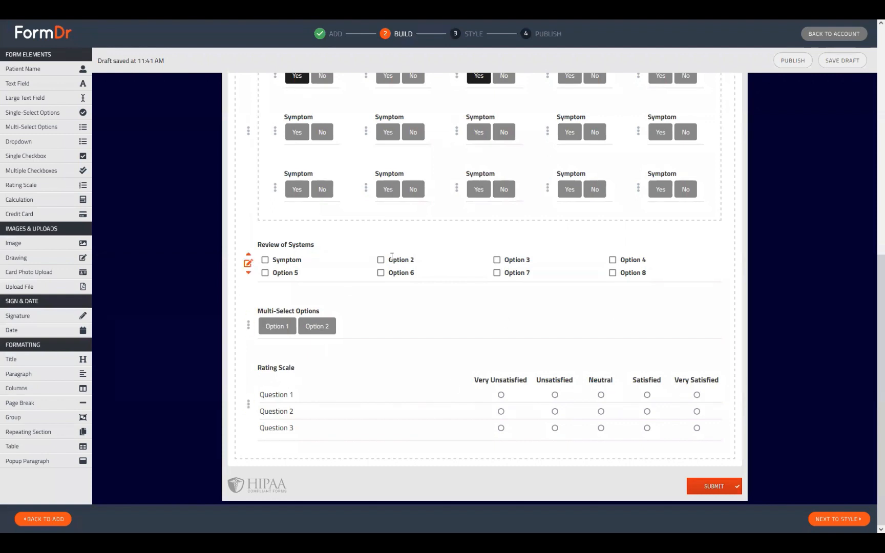
scroll(486, 87, up, 2)
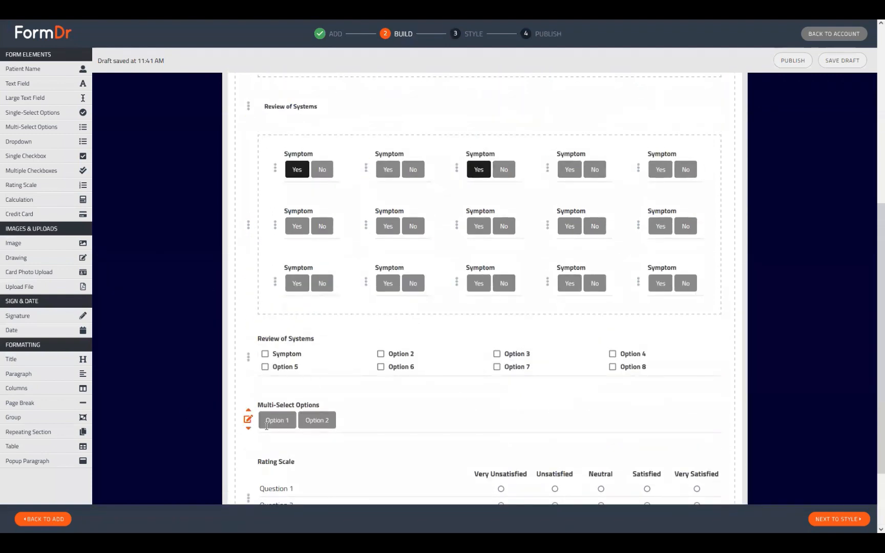
scroll(256, 410, down, 2)
- Open the Rating Scale field's settings and set its ratings to Custom
click(247, 405)
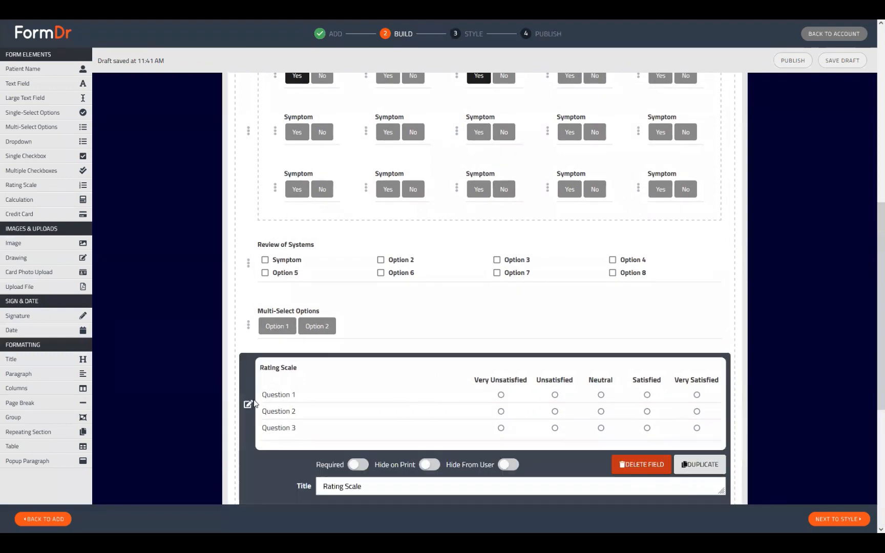
scroll(269, 406, down, 3)
scroll(429, 308, down, 2)
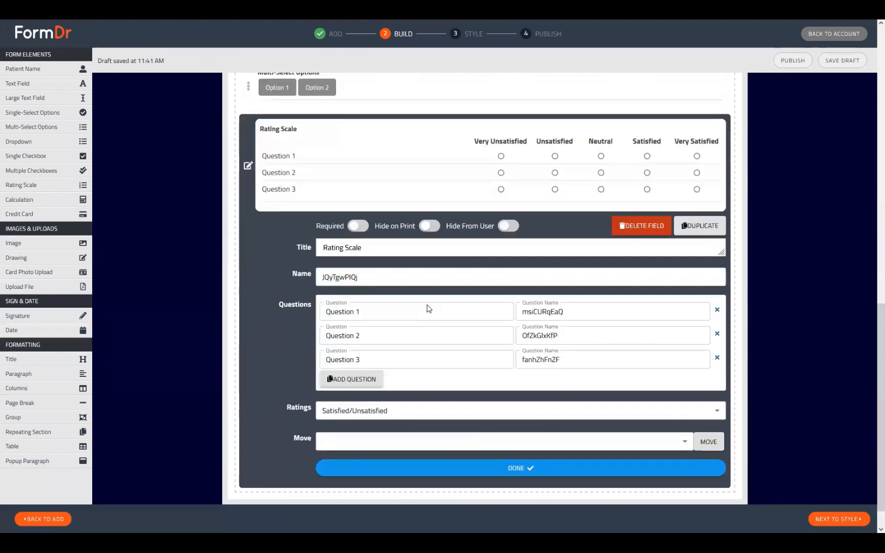
scroll(429, 308, down, 1)
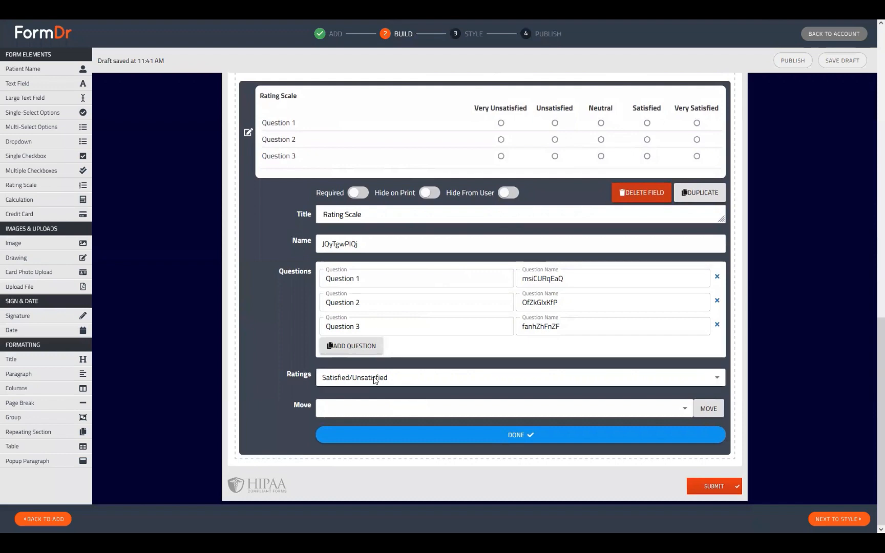
click(403, 379)
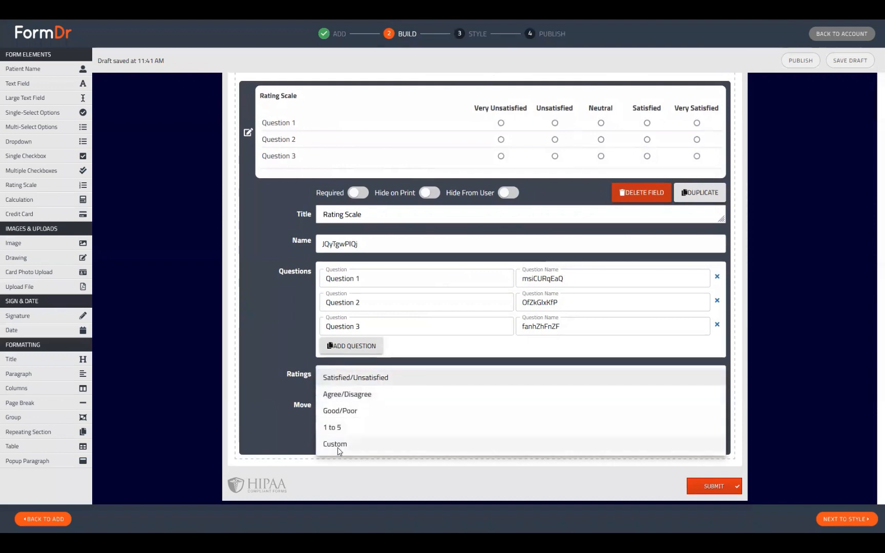
click(357, 444)
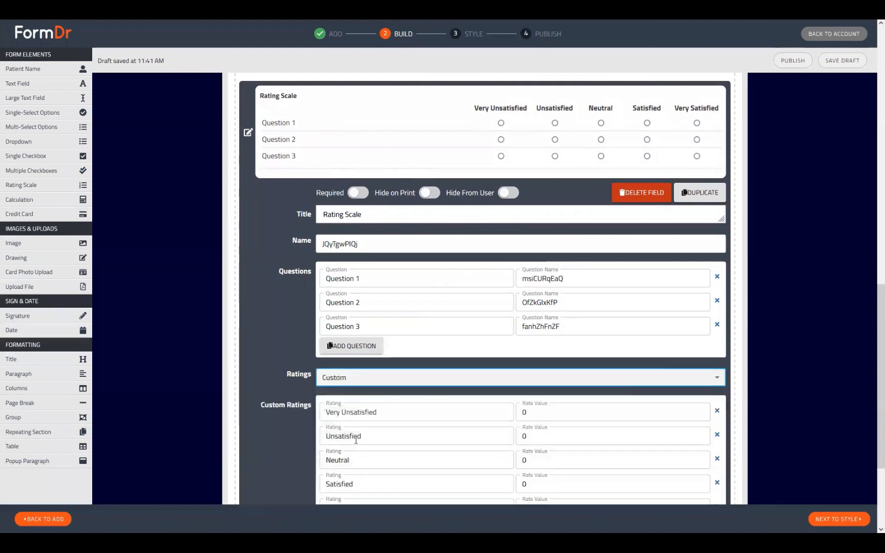
- Remove the Very Unsatisfied and Very Satisfied ratings from the Rating Scale's custom ratings
drag(474, 107, 722, 114)
click(695, 106)
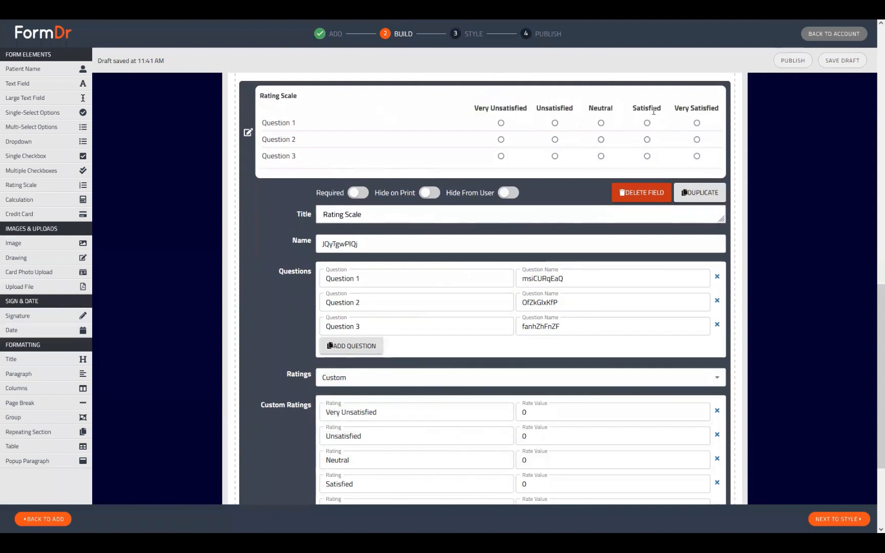
scroll(413, 264, down, 2)
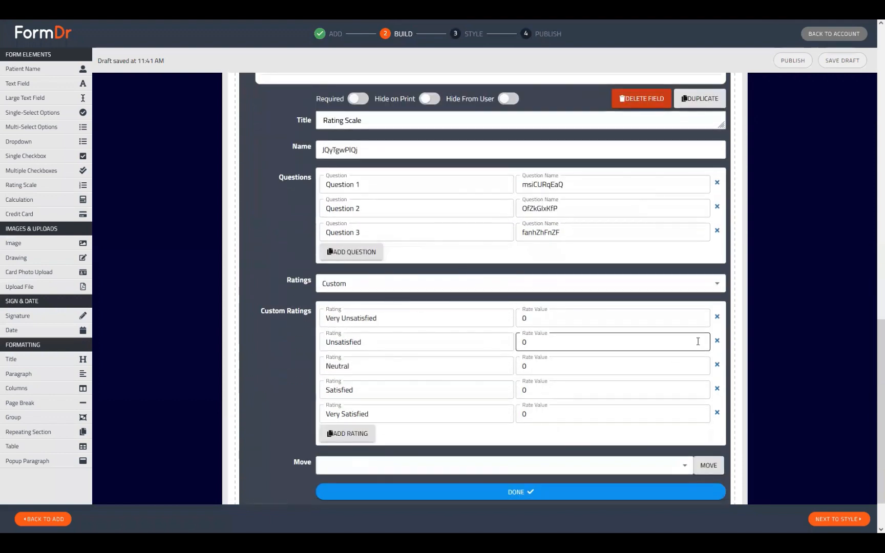
click(717, 317)
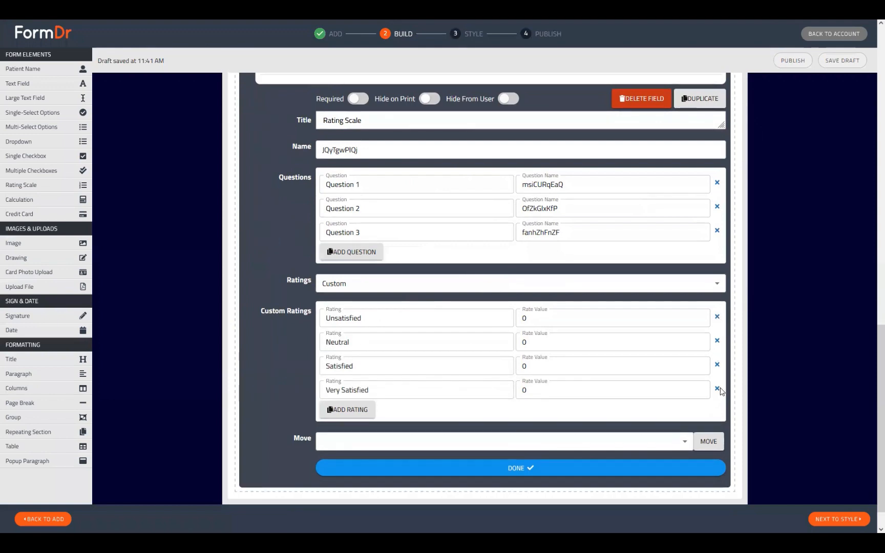
click(716, 392)
- Rename the three remaining custom ratings to Yes, No and Don't Know
click(367, 317)
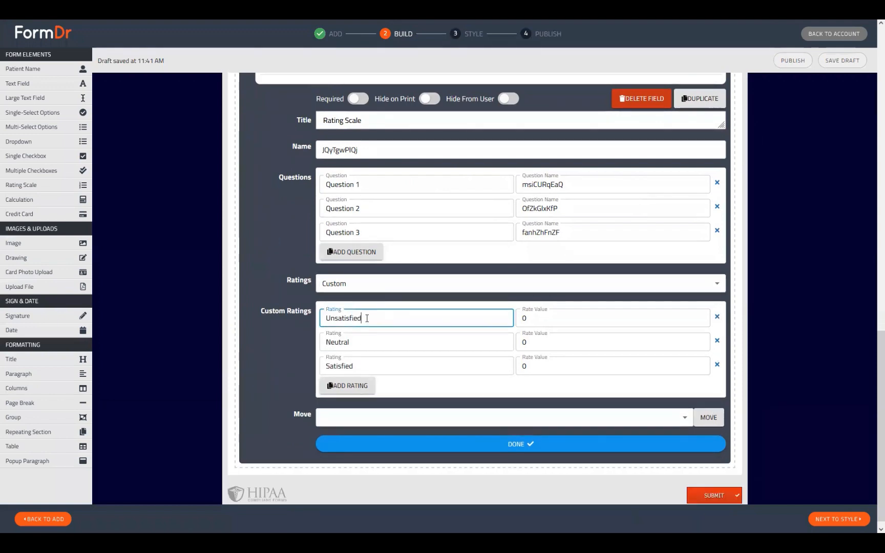
double_click(368, 318)
text(Yes)
key(Tab)
key(Tab)
key(Tab)
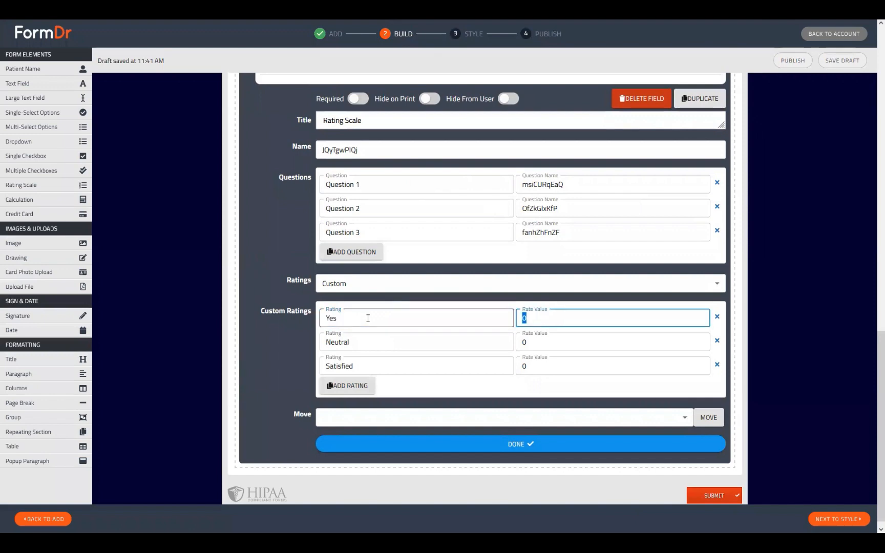
text(No)
key(Tab)
key(Tab)
key(Tab)
text(D)
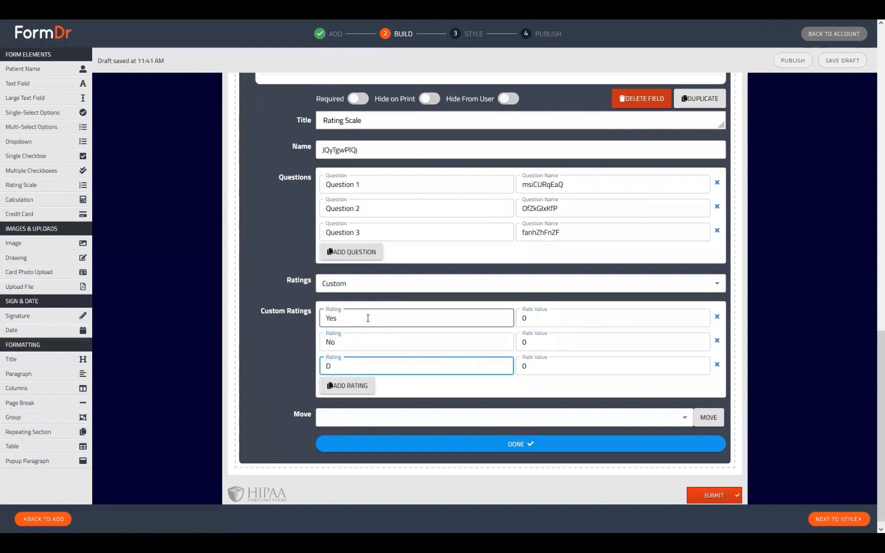
text(on't Know)
- Add Questions 4, 5, 6 and 7 to the Rating Scale
scroll(486, 306, up, 5)
scroll(409, 369, down, 1)
click(354, 437)
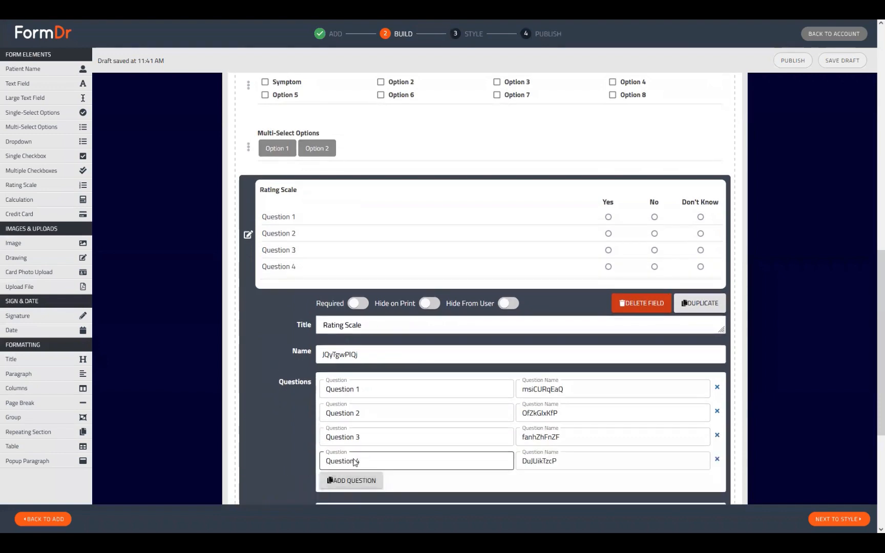
scroll(348, 450, down, 1)
click(344, 432)
click(354, 438)
scroll(462, 372, down, 2)
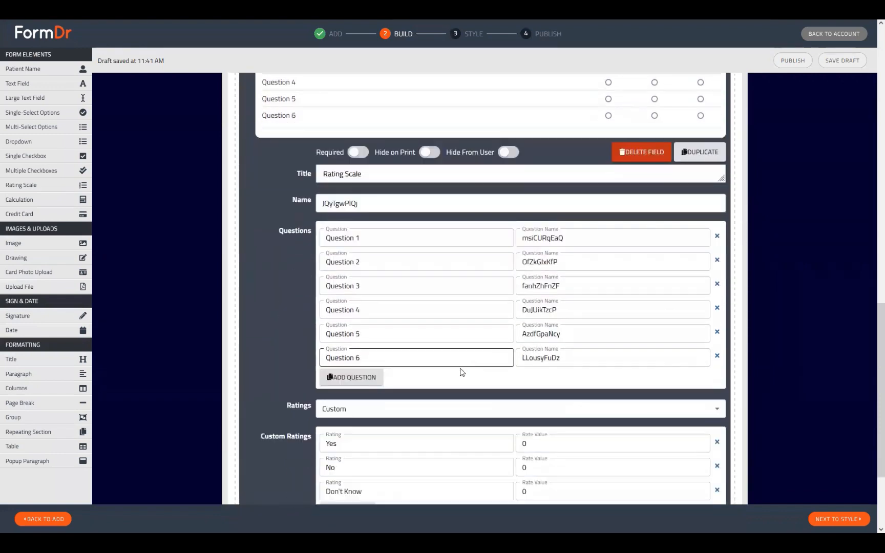
click(361, 383)
- Lengthen the Rating Scale's first question by repeating the text "Question 1" until it fills four lines
scroll(450, 393, up, 3)
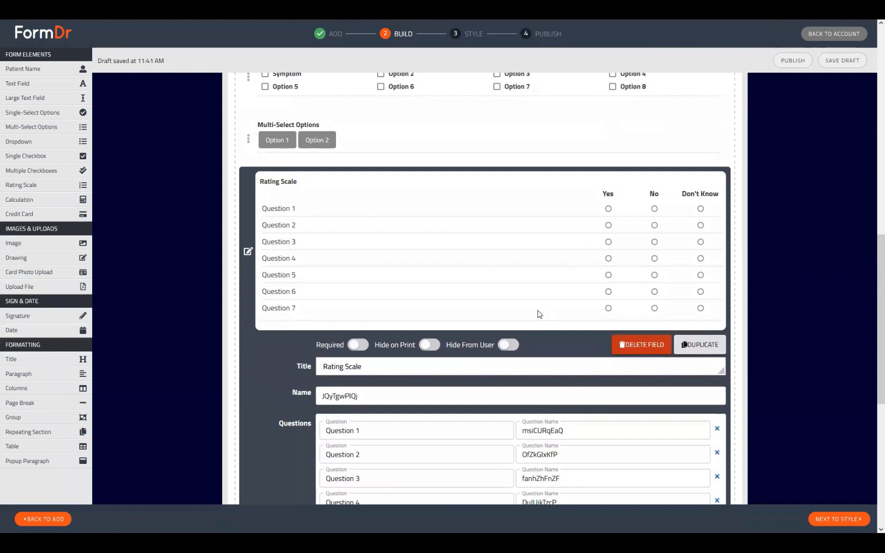
scroll(538, 313, up, 3)
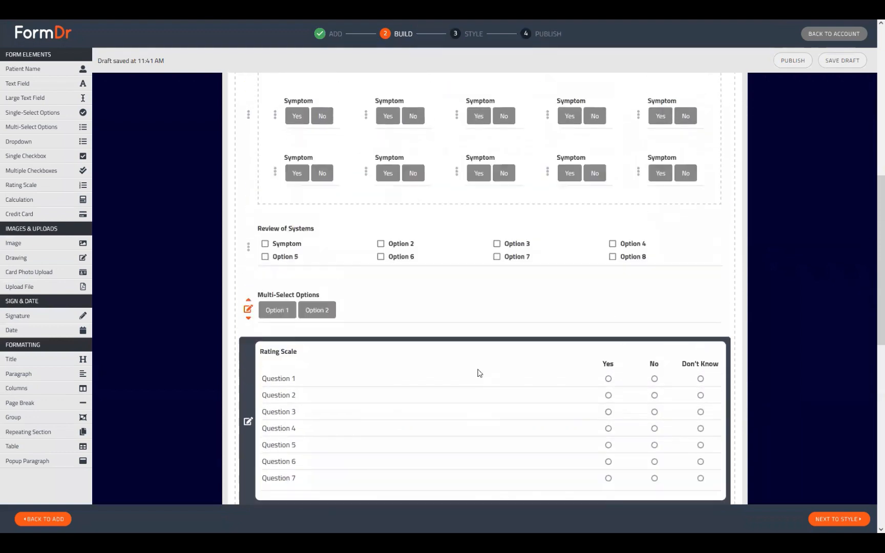
click(479, 372)
scroll(479, 372, down, 3)
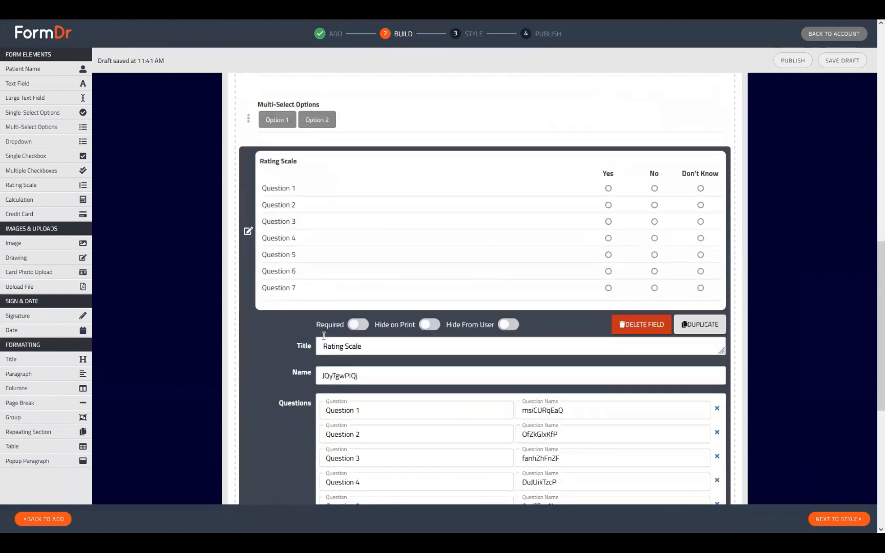
scroll(323, 335, down, 1)
click(381, 337)
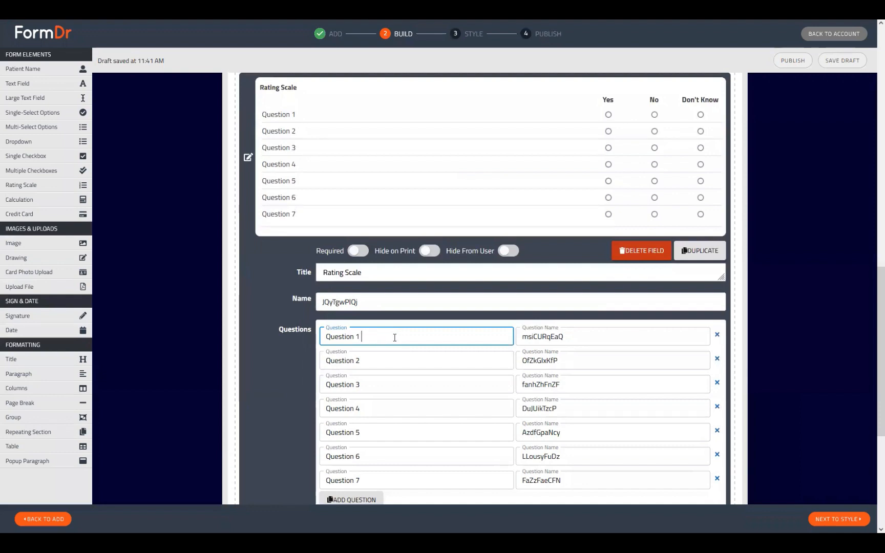
triple_click(395, 337)
click(417, 339)
key(ctrl+v)
key(ctrl+v)
key(ctrl+v)
key(ctrl+v)
key(ctrl+v)
key(ctrl+a)
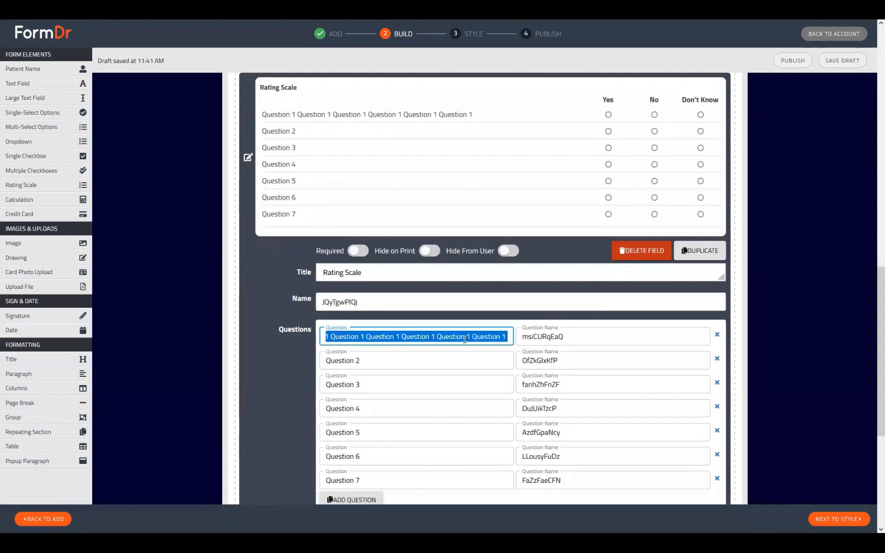
click(512, 337)
key(ctrl+v)
key(ctrl+v)
key(ctrl+v)
key(ctrl+v)
text(Question 1 Question 1 Question 1 Question 1 Question 1 Question 1)
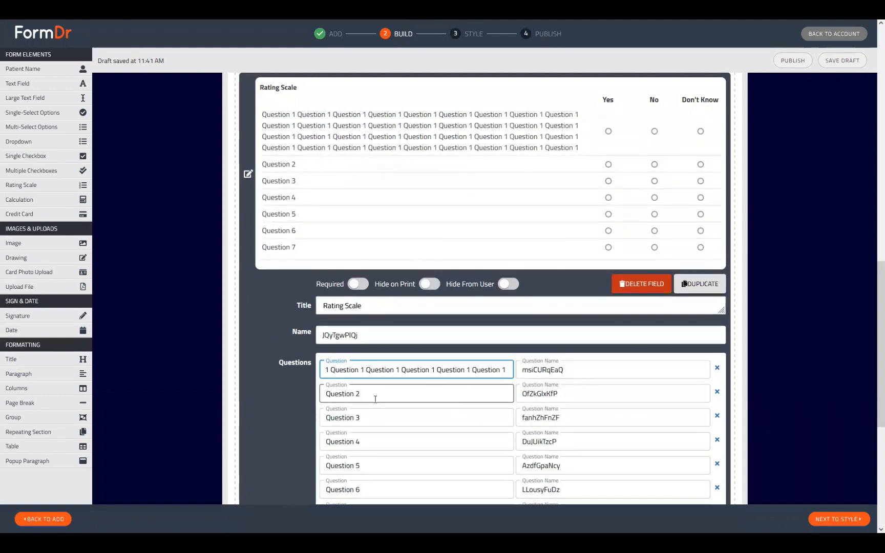
- Replace the Rating Scale's third question with the text "Question 1" repeated over three lines
scroll(368, 393, down, 2)
click(373, 327)
key(ctrl+a)
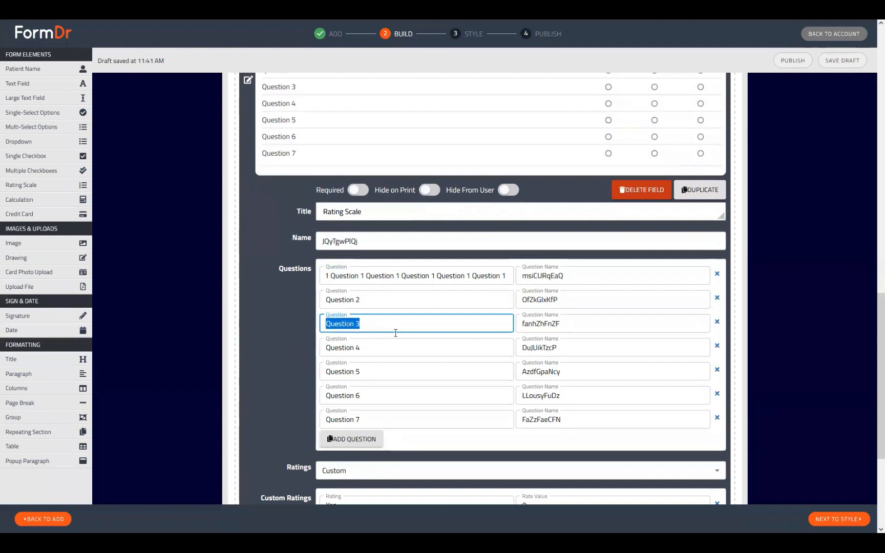
text(Question 1 Question 1 Question 1 Question 1 Question 1 Question 1 Question 1 Question 1 Question 1 Question 1 Question 1 Question 1 Question 1 Question 1 Question 1 Question 1 Question 1 Question 1 Question 1 Question 1 Question 1)
scroll(410, 358, up, 3)
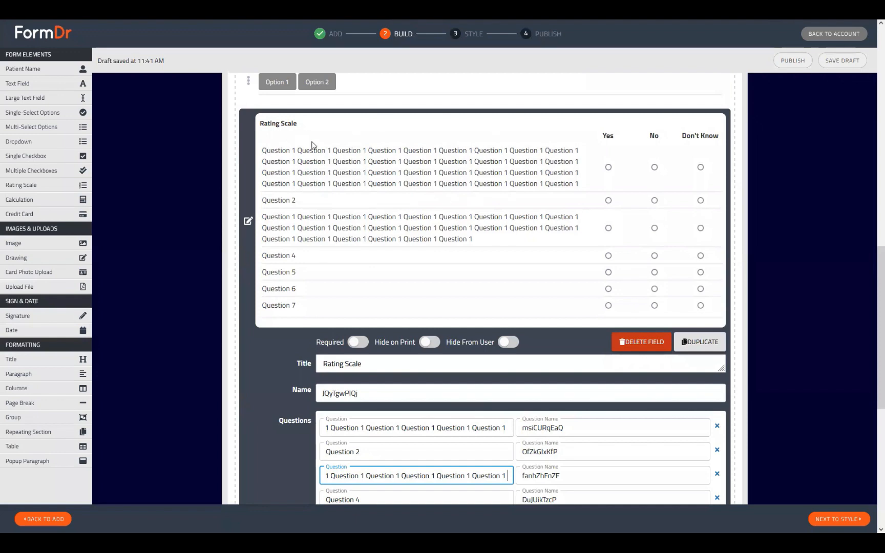
scroll(478, 247, up, 5)
scroll(517, 403, up, 3)
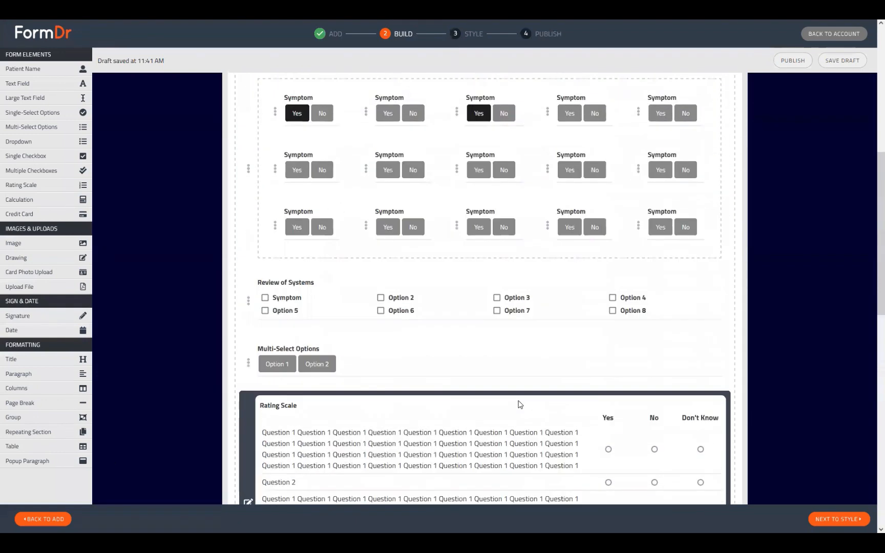
- Copy the long repeated question text from the Rating Scale and use it as the title of the first Symptom field
click(366, 490)
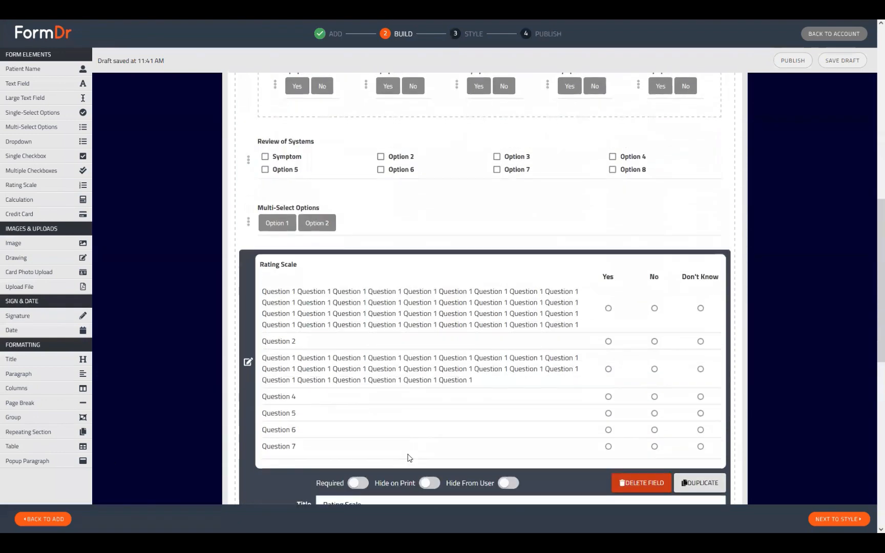
click(398, 475)
triple_click(398, 474)
key(ctrl+c)
scroll(287, 231, up, 6)
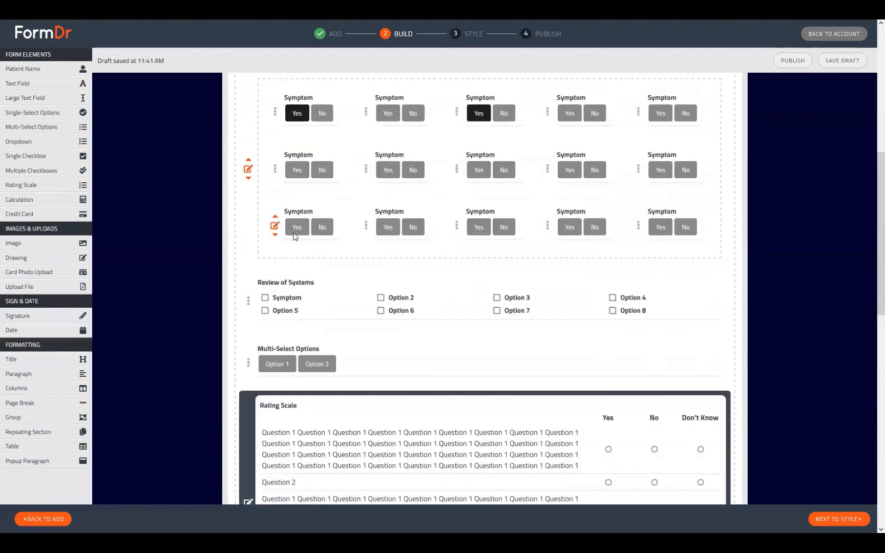
click(275, 207)
click(383, 268)
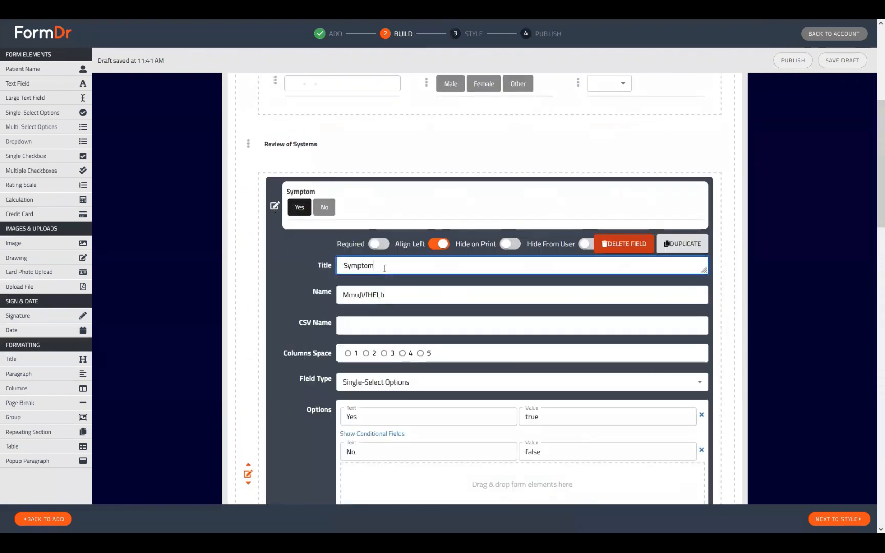
key(ctrl+a)
key(ctrl+v)
click(277, 215)
- Set the Review of Systems symptom columns section to 2 columns
scroll(335, 293, down, 4)
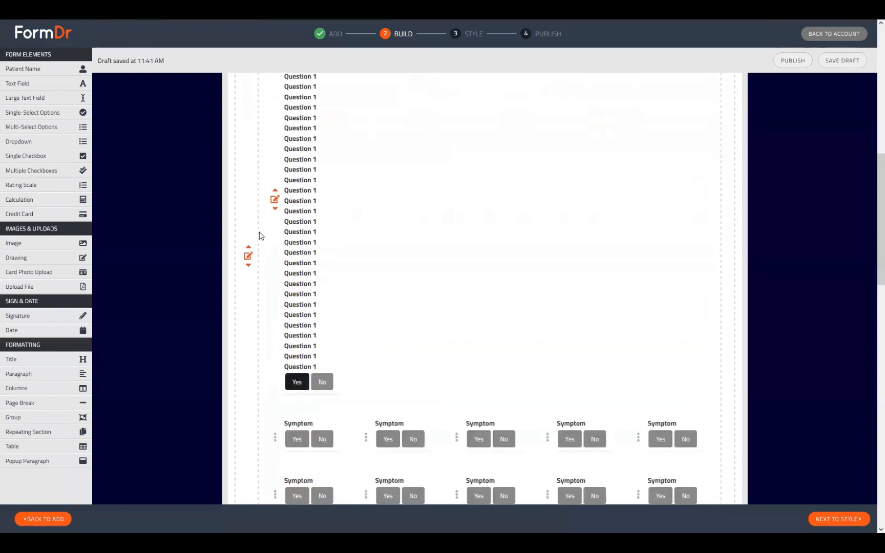
click(248, 256)
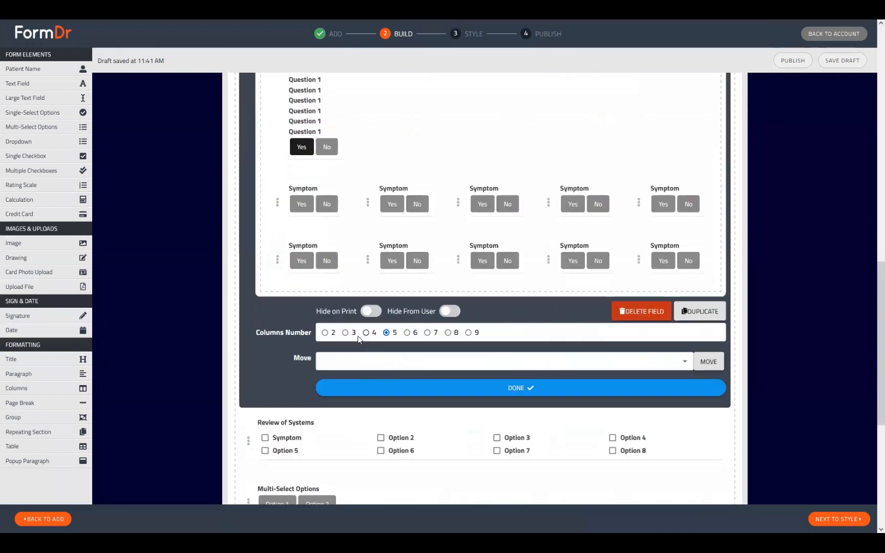
click(325, 330)
click(374, 378)
scroll(404, 435, up, 10)
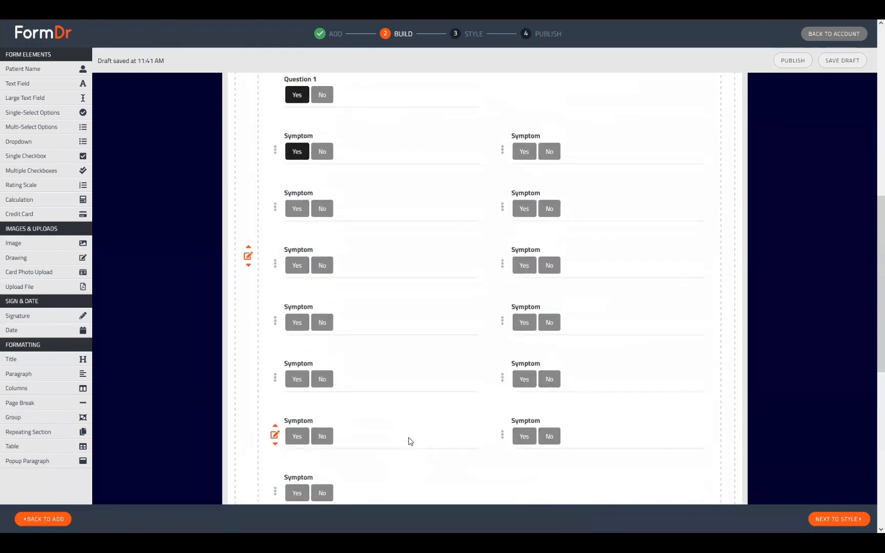
scroll(366, 333, down, 1)
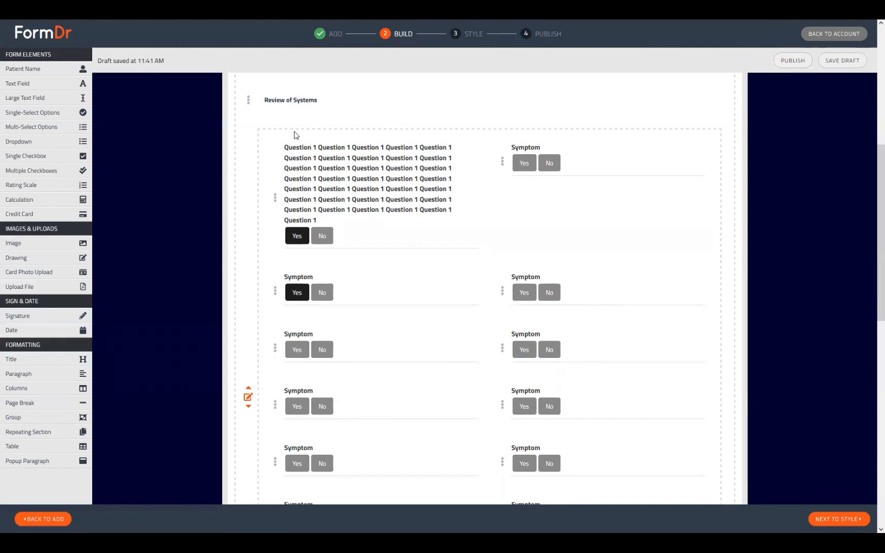
- Delete the Rating Scale field from the end of the form
scroll(390, 203, down, 10)
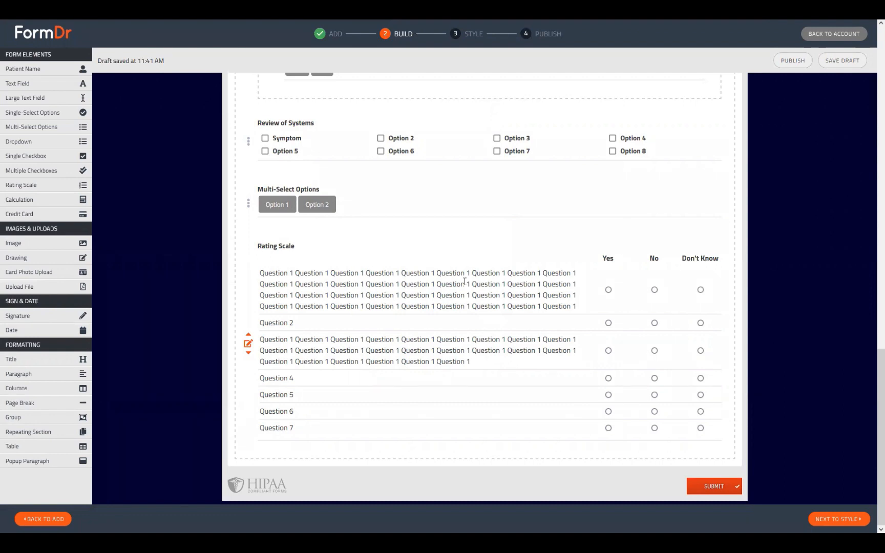
click(249, 347)
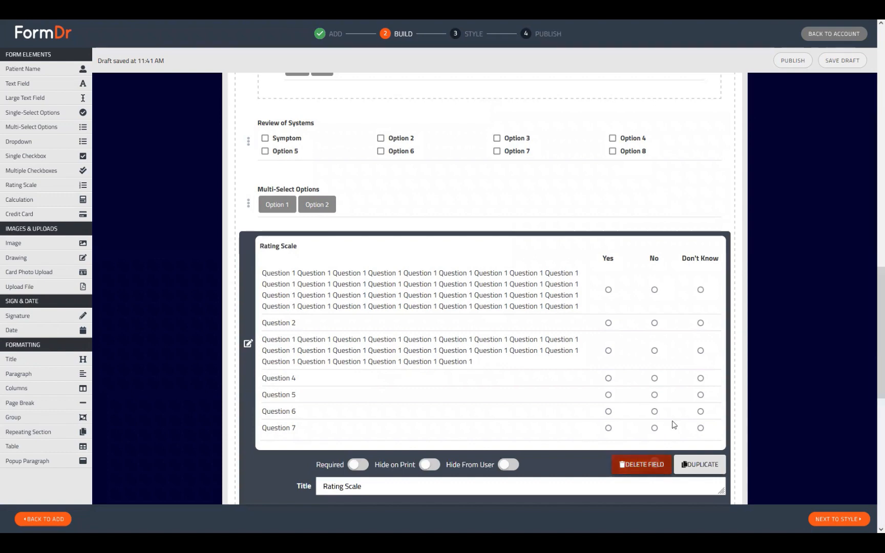
click(646, 465)
click(592, 518)
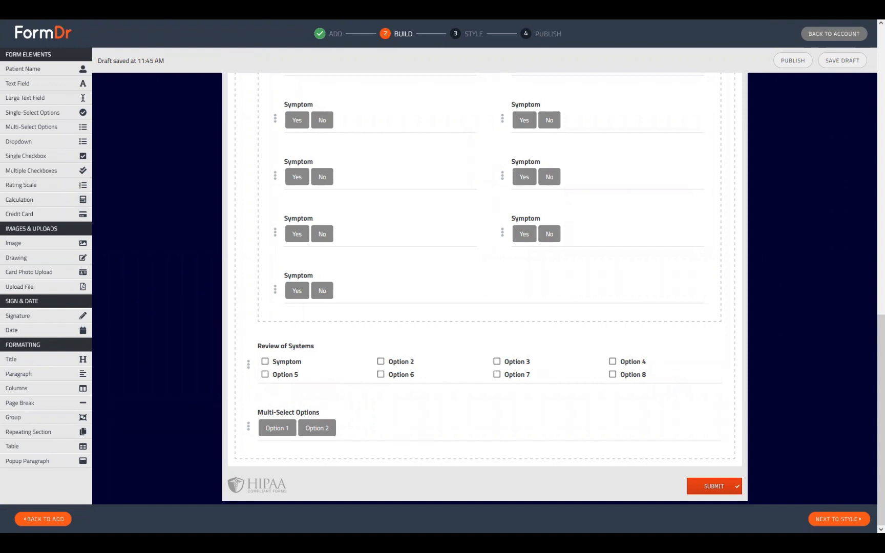
- Shorten the title of the first Review of Systems field to a single "Question 1"
scroll(427, 401, up, 3)
scroll(444, 399, up, 4)
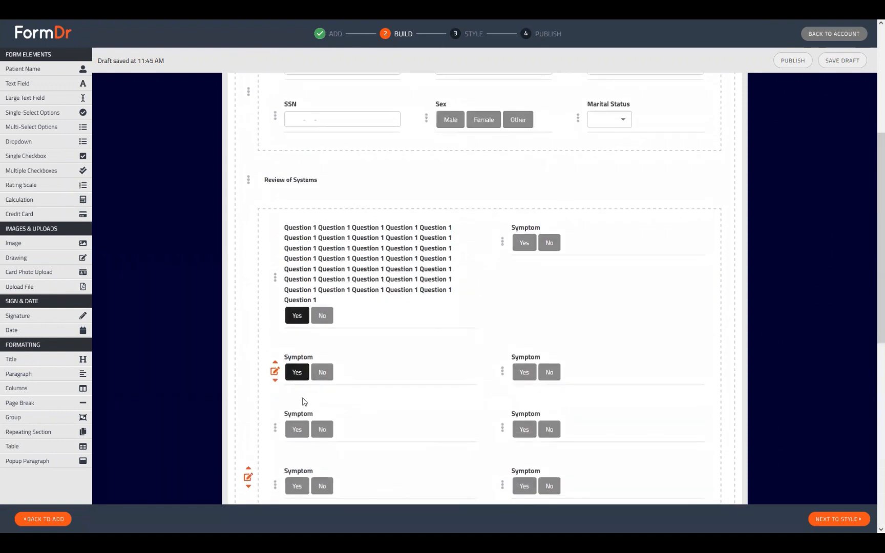
click(273, 232)
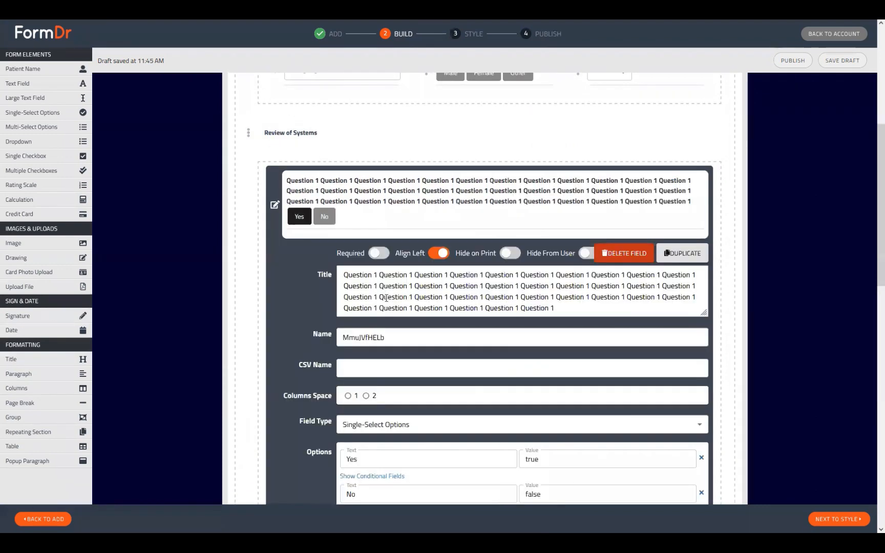
drag(379, 133, 601, 176)
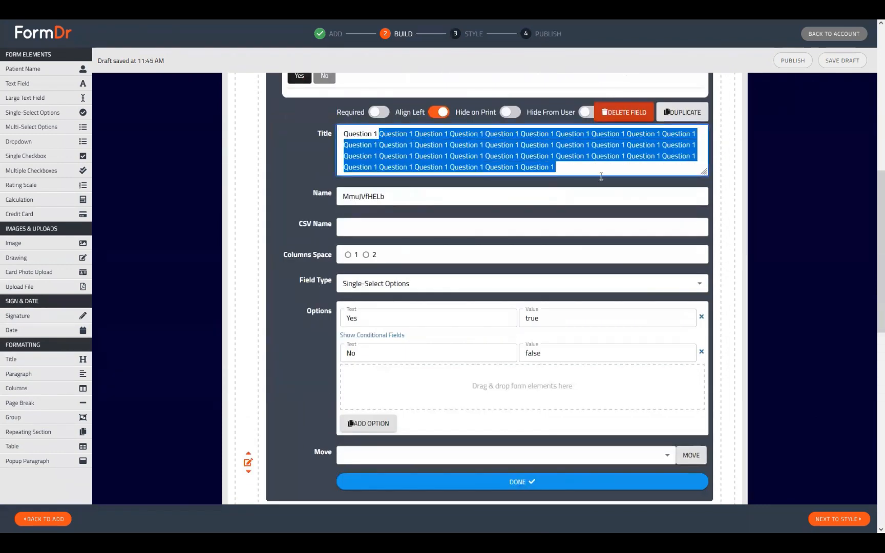
key(BackSpace)
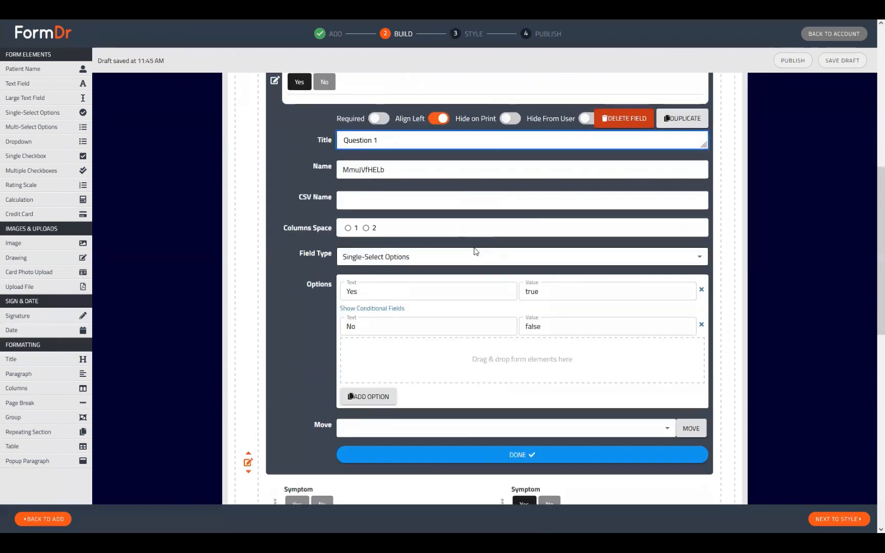
click(450, 450)
scroll(440, 400, up, 3)
- Set the Review of Systems symptom columns section to 5 columns
click(248, 420)
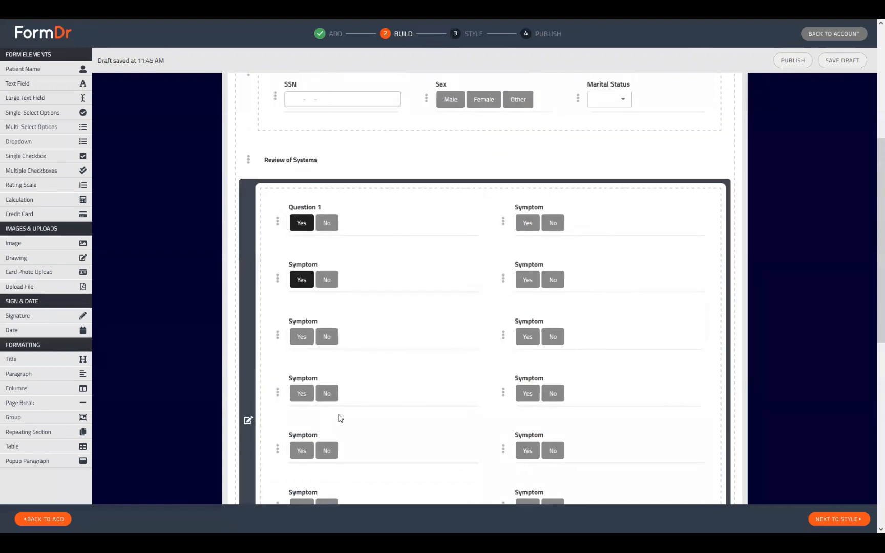
scroll(420, 421, down, 5)
scroll(463, 423, down, 2)
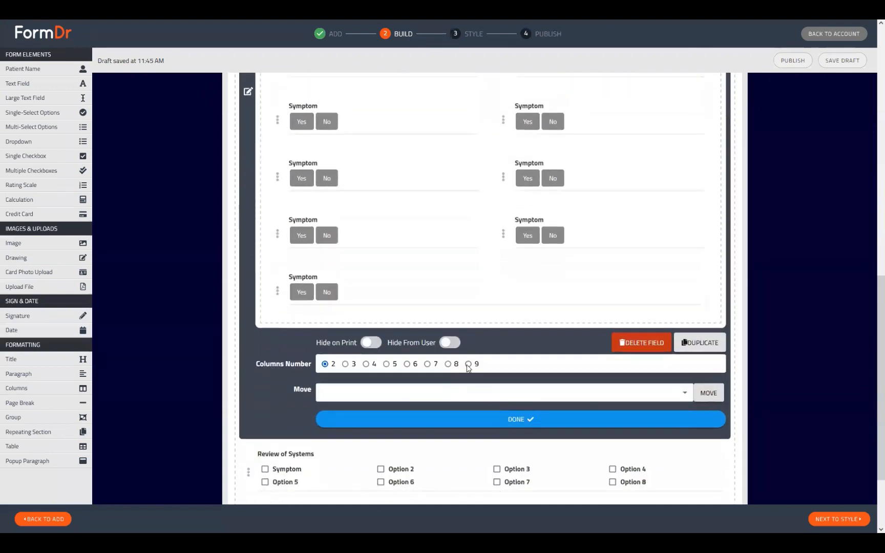
click(386, 364)
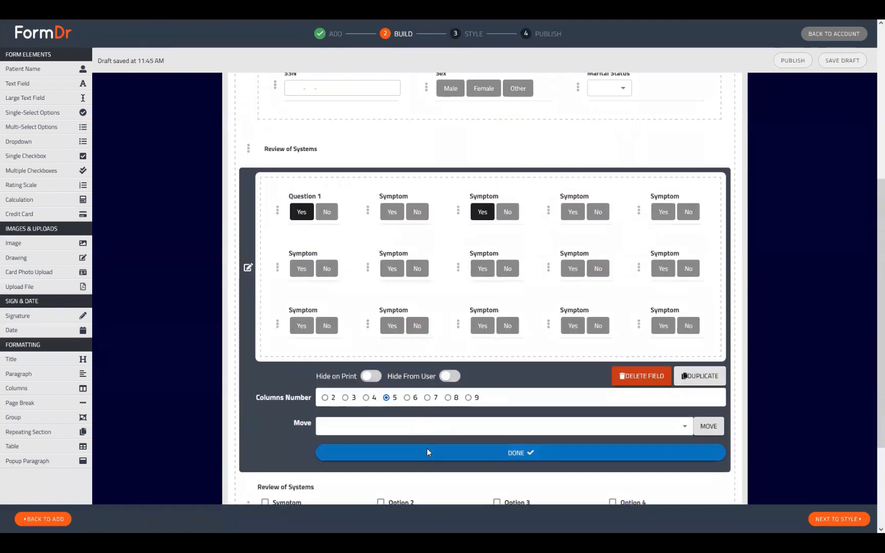
click(426, 449)
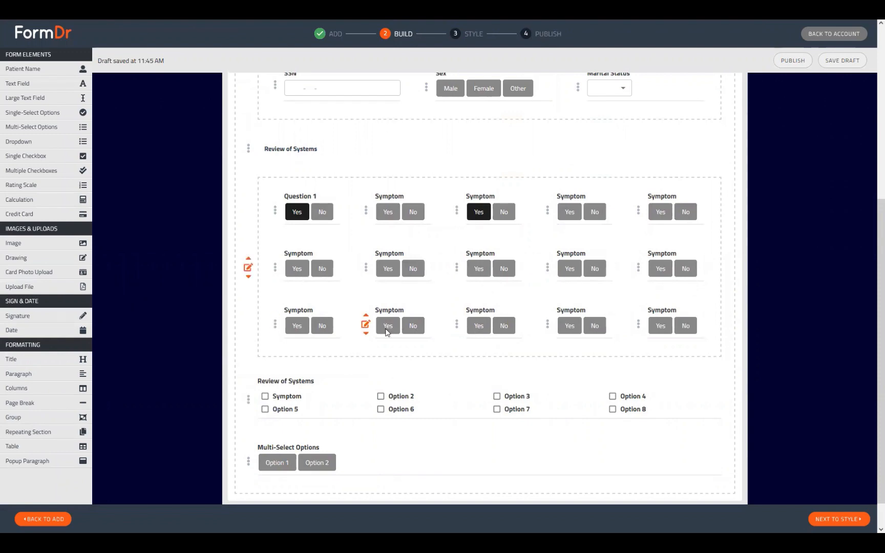
- Add a conditional Text Field under the Other option of the Sex field
scroll(451, 233, up, 3)
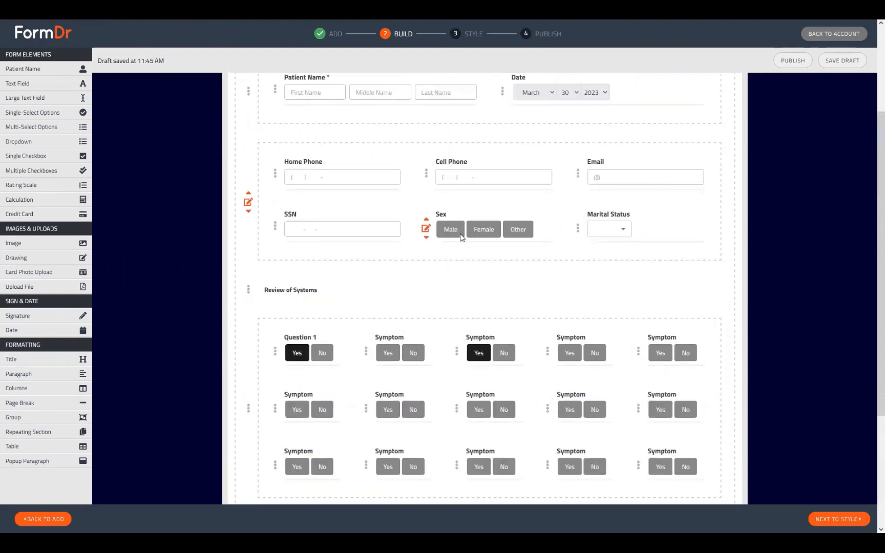
click(425, 229)
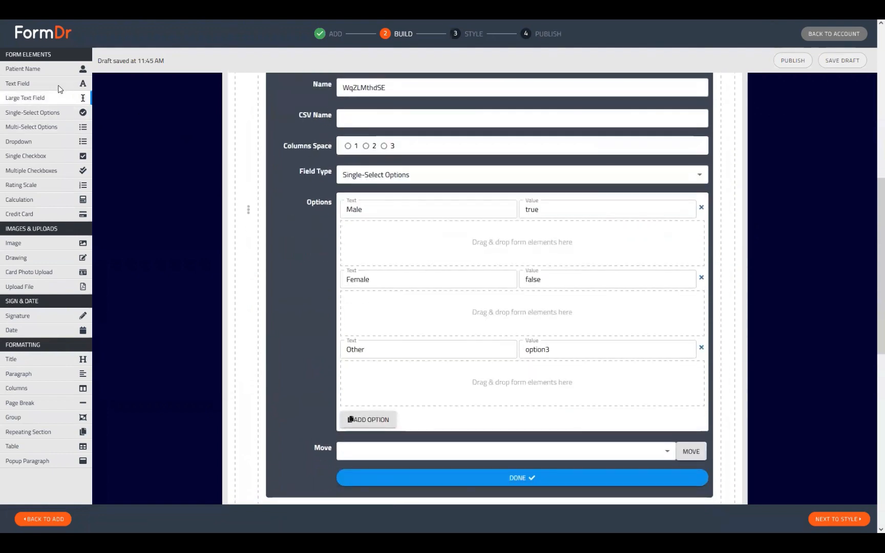
drag(20, 83, 536, 440)
scroll(512, 381, up, 4)
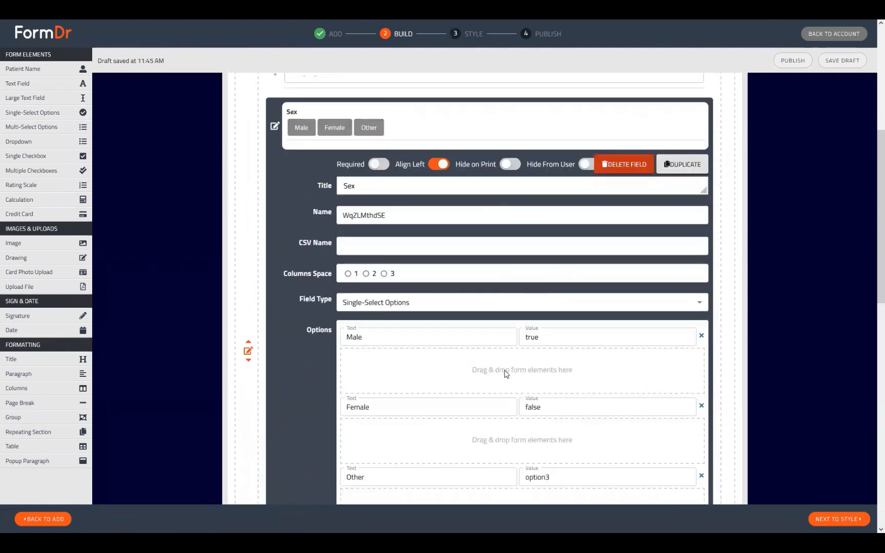
click(276, 270)
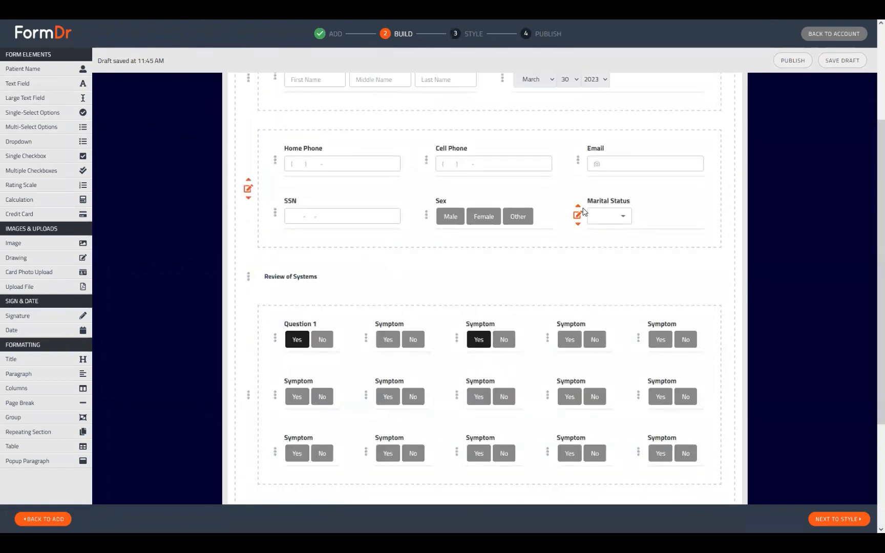
- Add conditional Text Fields under the Married and Partner options of the Marital Status dropdown
click(580, 215)
scroll(450, 268, down, 3)
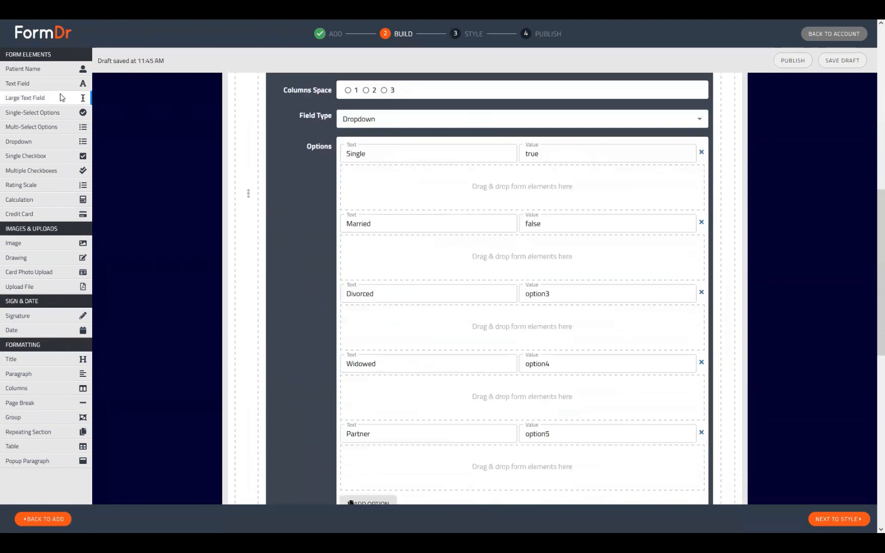
drag(51, 83, 470, 339)
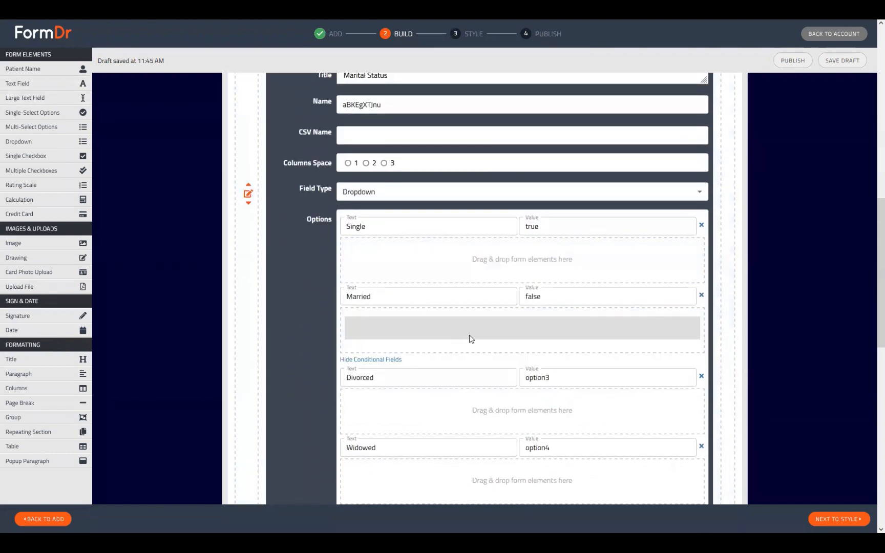
scroll(510, 339, down, 4)
drag(51, 84, 466, 426)
scroll(466, 426, down, 2)
- Preview the form in the Style stage, choose Other for Sex to test its conditional field, and return to the Build stage
scroll(571, 347, up, 7)
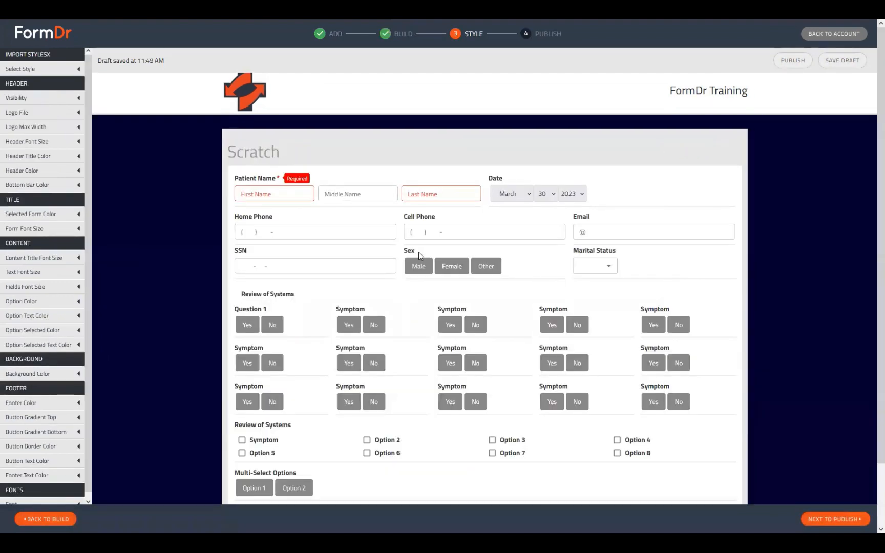
click(472, 266)
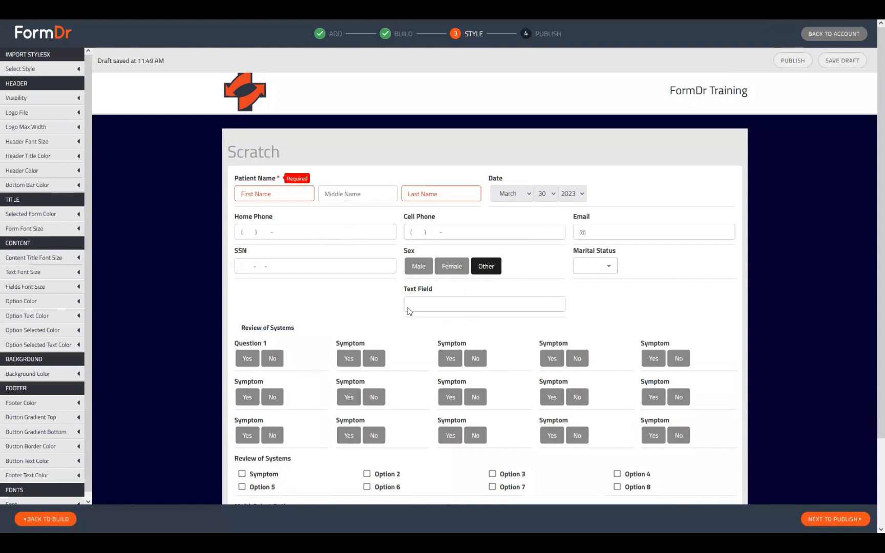
click(47, 518)
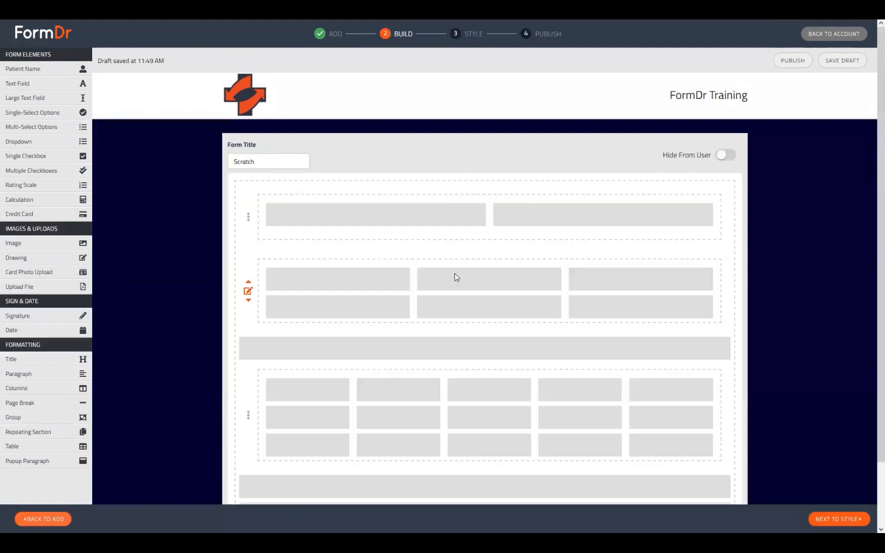
- Add a Columns element under the Sex field's Other option holding the existing Text Field and a new Single-Select Options field
click(426, 366)
scroll(388, 320, down, 8)
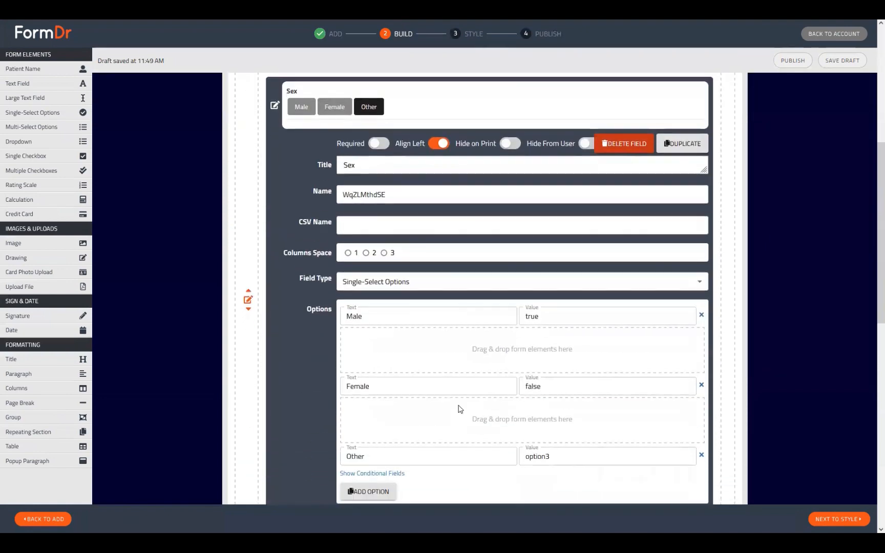
click(387, 315)
scroll(387, 314, down, 3)
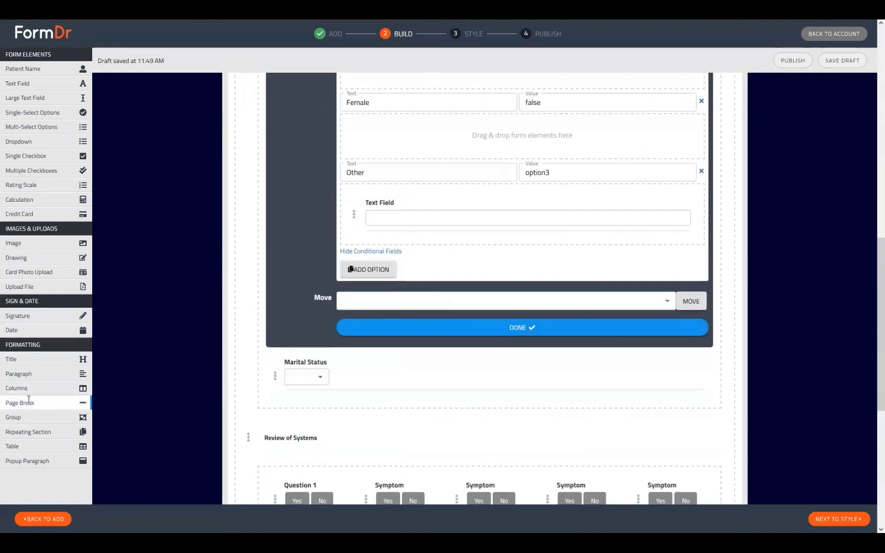
drag(31, 388, 420, 280)
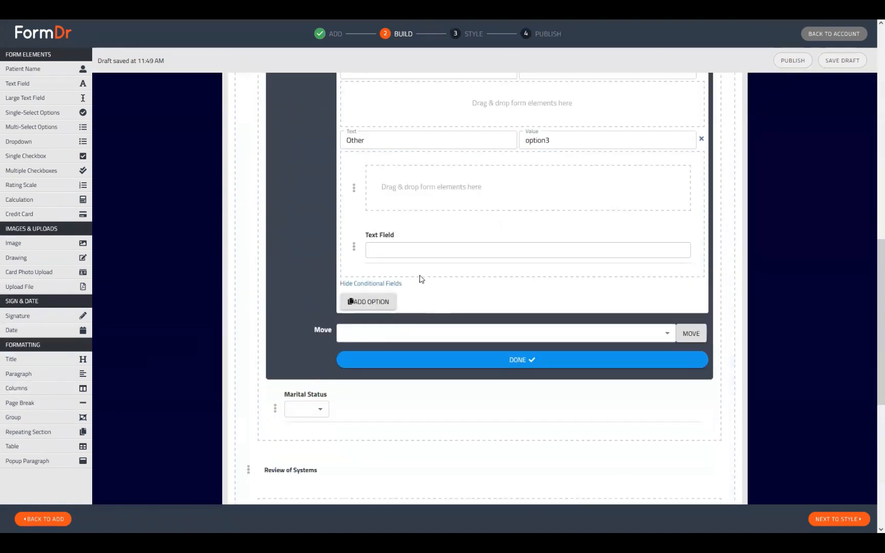
drag(428, 232, 441, 195)
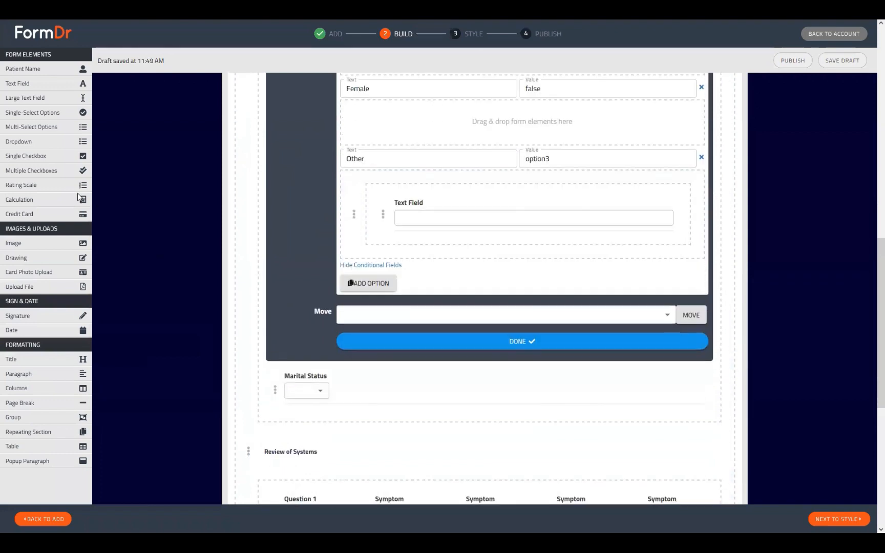
drag(30, 112, 487, 348)
click(488, 346)
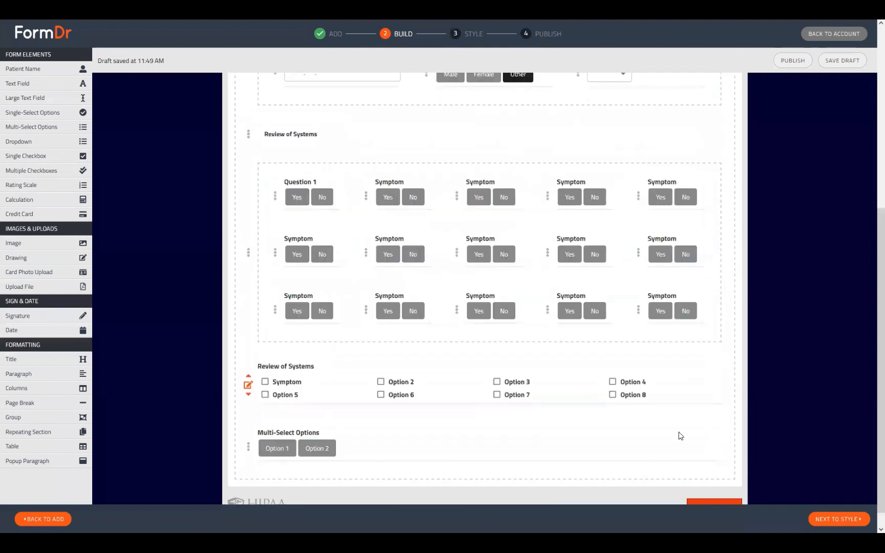
- Preview the form and test the conditional fields by choosing Married and Partner for Marital Status and Yes for Question 1
click(837, 518)
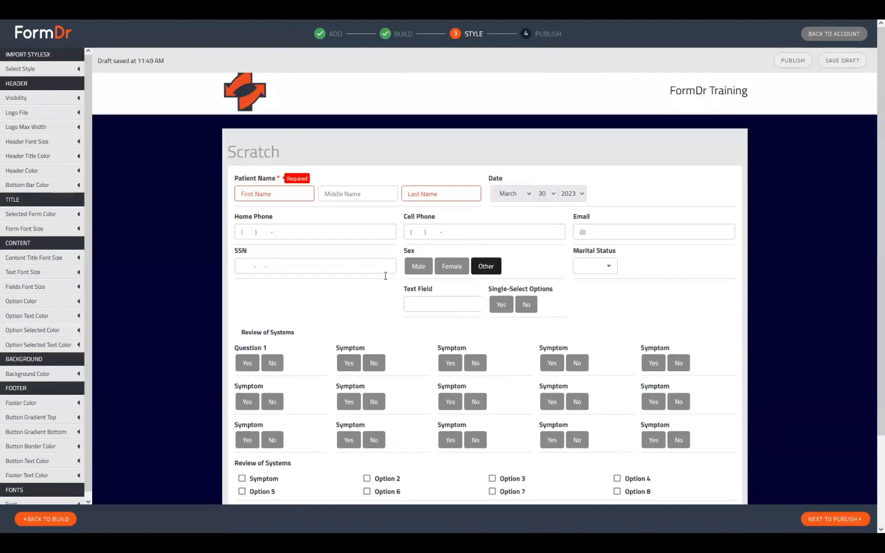
click(418, 234)
click(590, 265)
click(602, 282)
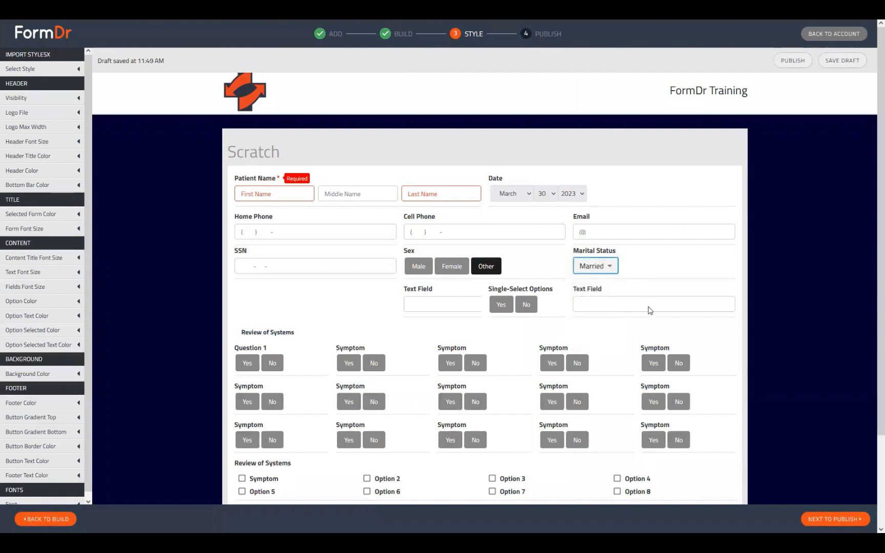
click(599, 274)
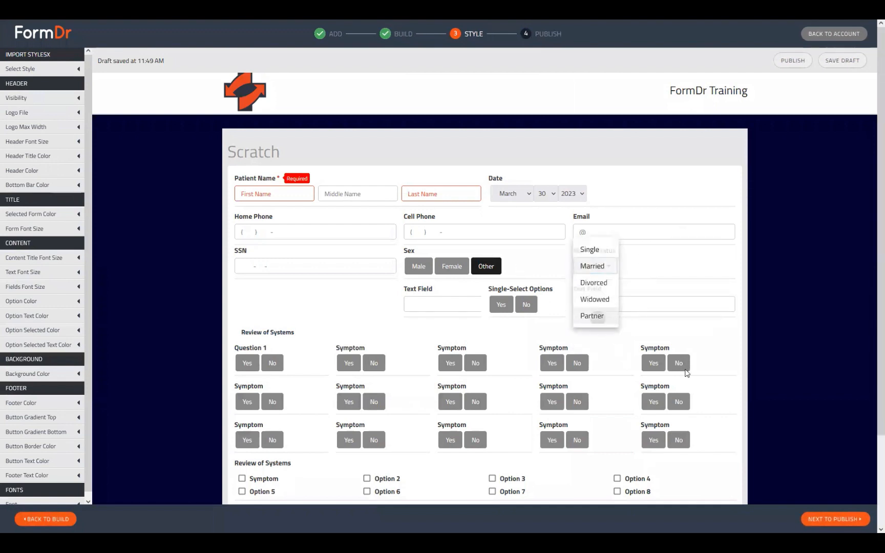
click(597, 316)
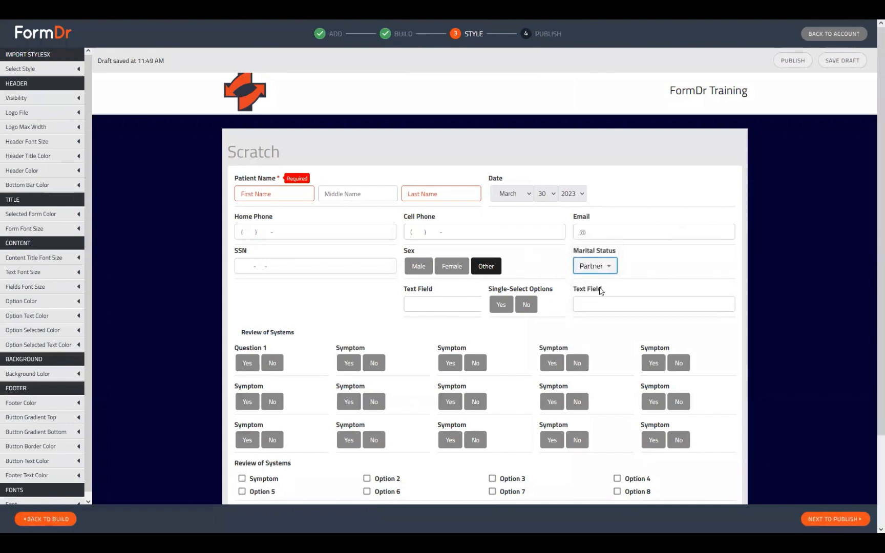
scroll(466, 387, down, 3)
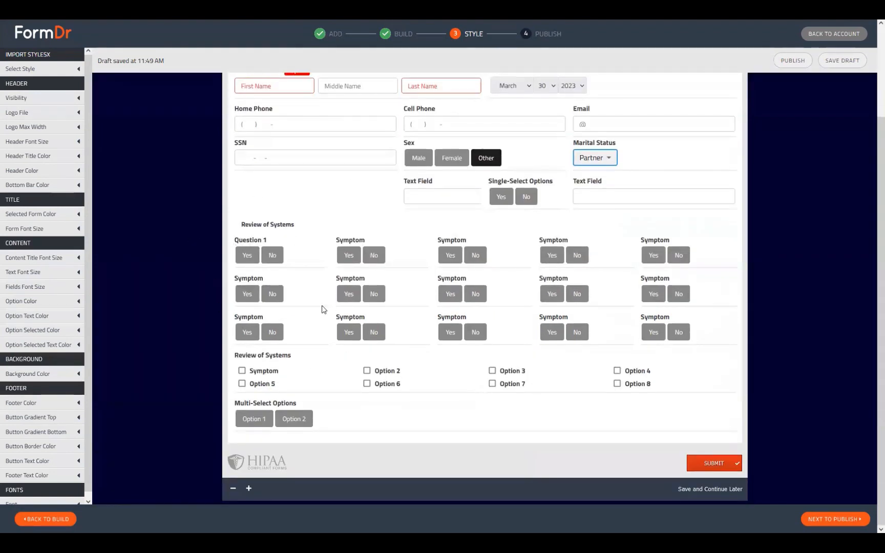
click(247, 255)
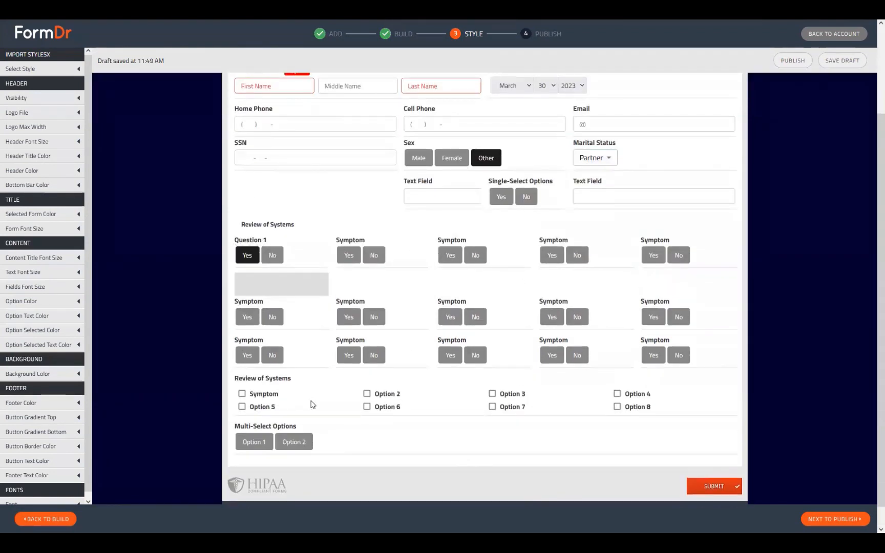
- Test the conditional fields by answering Yes to the first row's third Symptom and checking Symptom, Option 2 and Option 3 under Review of Systems
click(450, 255)
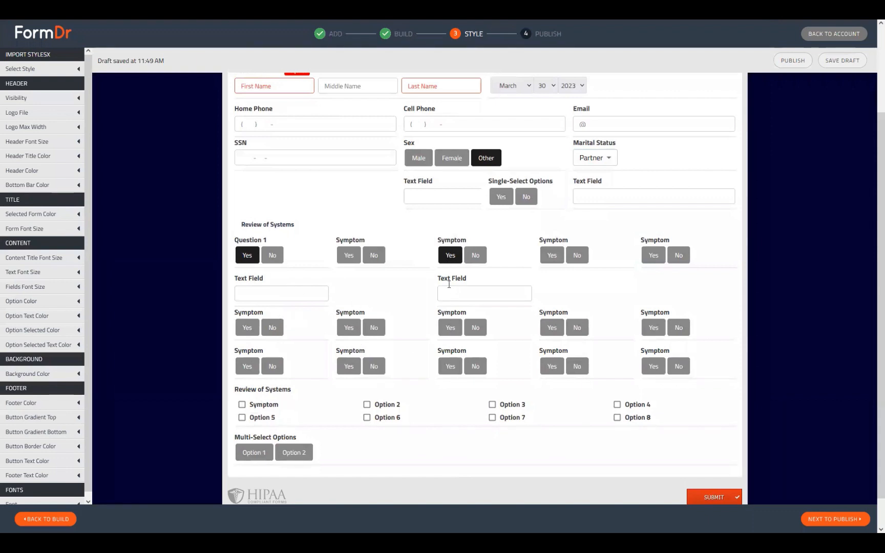
scroll(473, 342, down, 1)
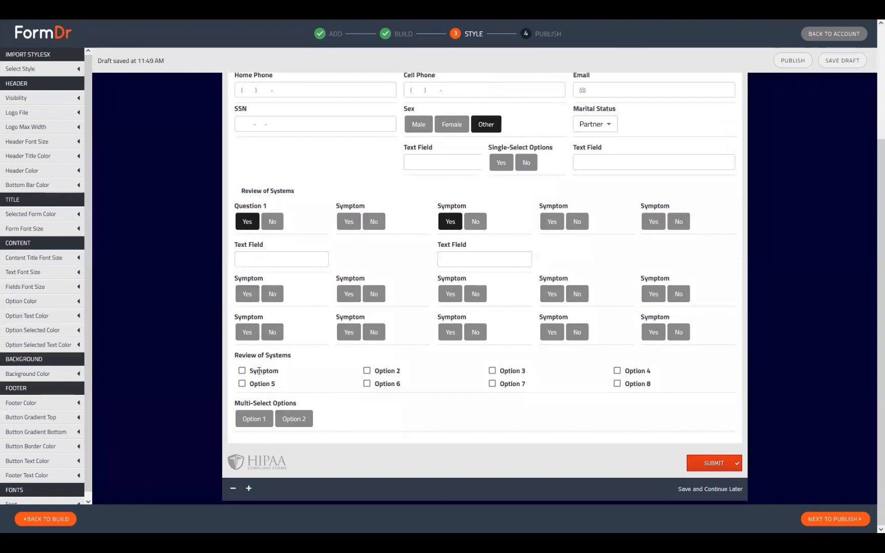
drag(245, 357, 280, 366)
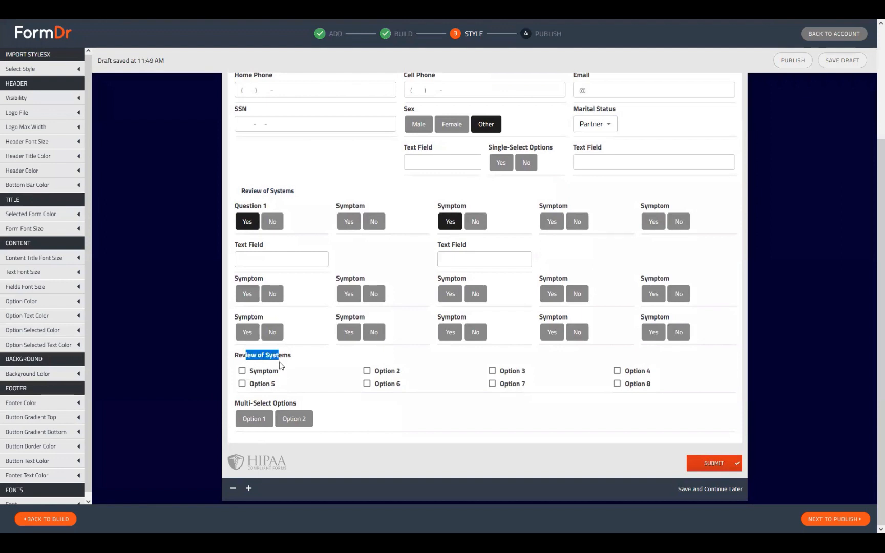
click(242, 371)
scroll(277, 358, down, 1)
click(309, 335)
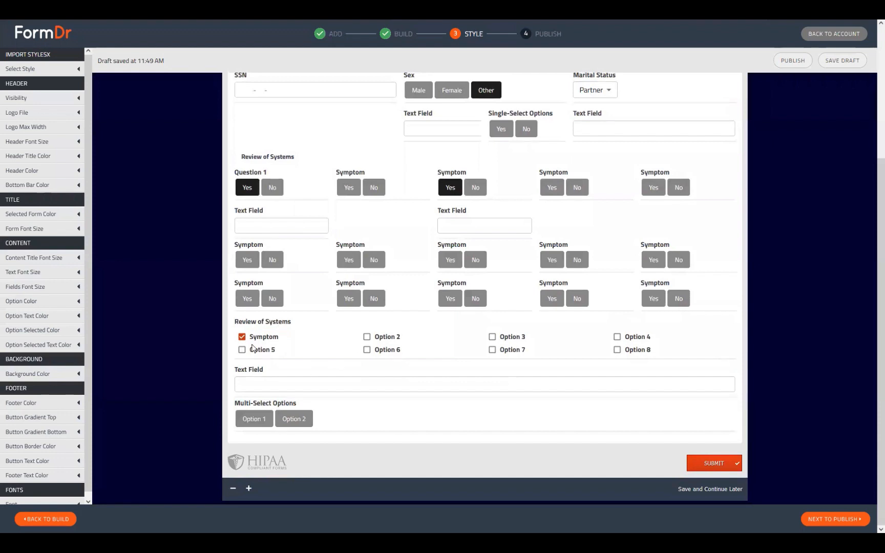
click(367, 337)
scroll(376, 395, down, 1)
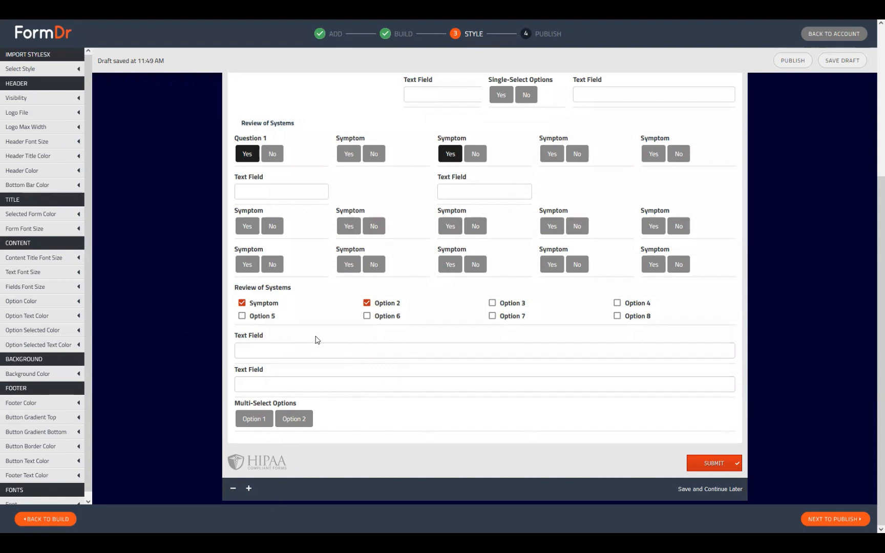
click(492, 302)
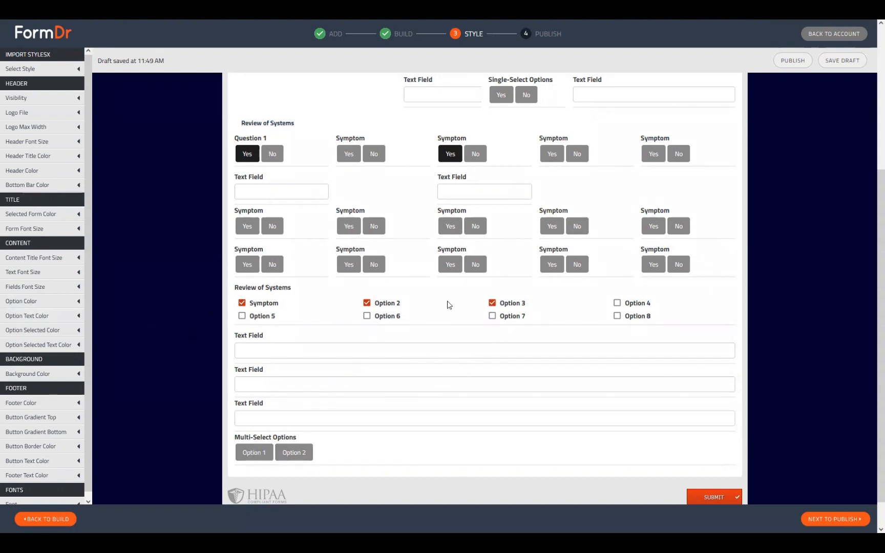
- Examine the labels of the conditional Text Fields below the Review of Systems checkboxes and return to the Build stage
drag(245, 335, 313, 335)
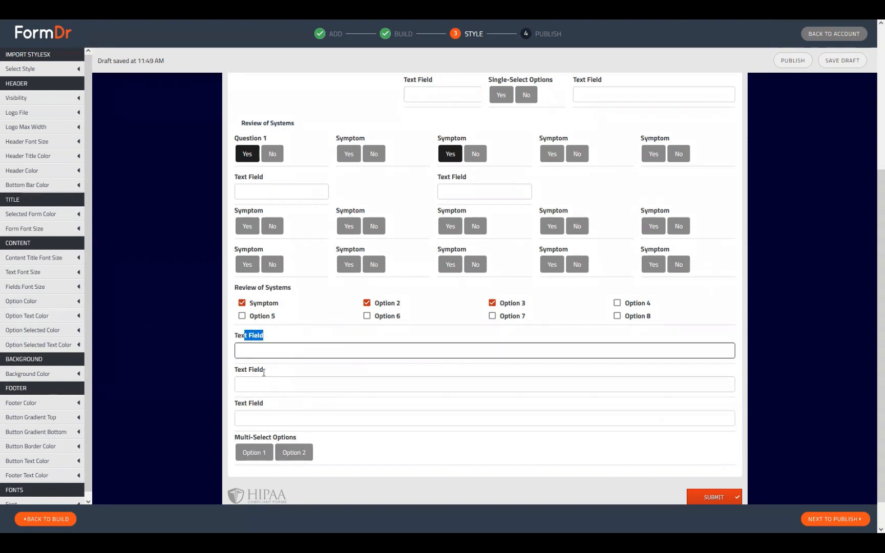
drag(249, 370, 325, 369)
drag(250, 401, 302, 412)
click(307, 350)
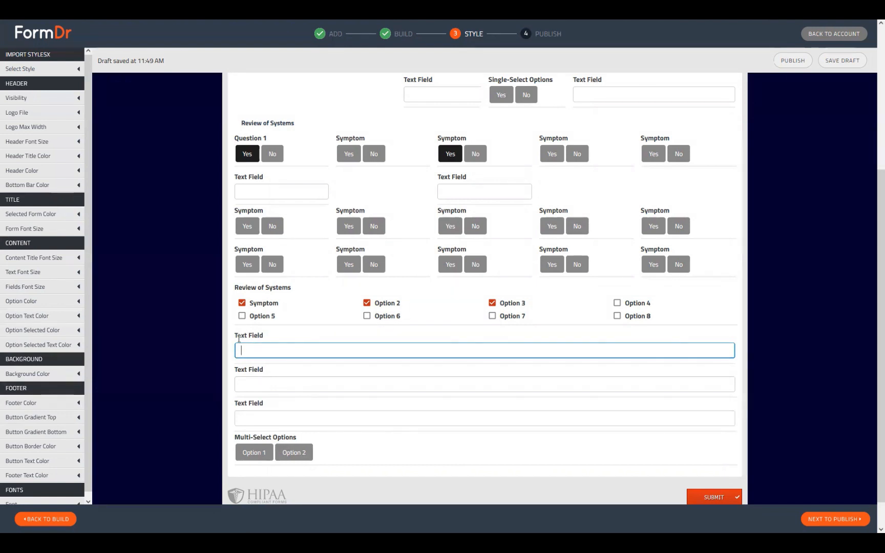
click(64, 512)
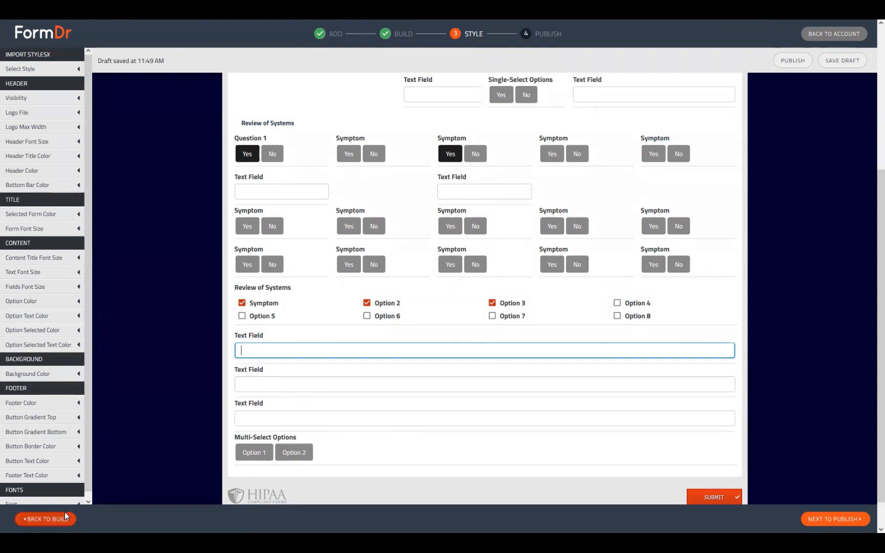
- Rename the first two options of the Review of Systems checkboxes to Cancer and Diabetes
scroll(348, 402, down, 10)
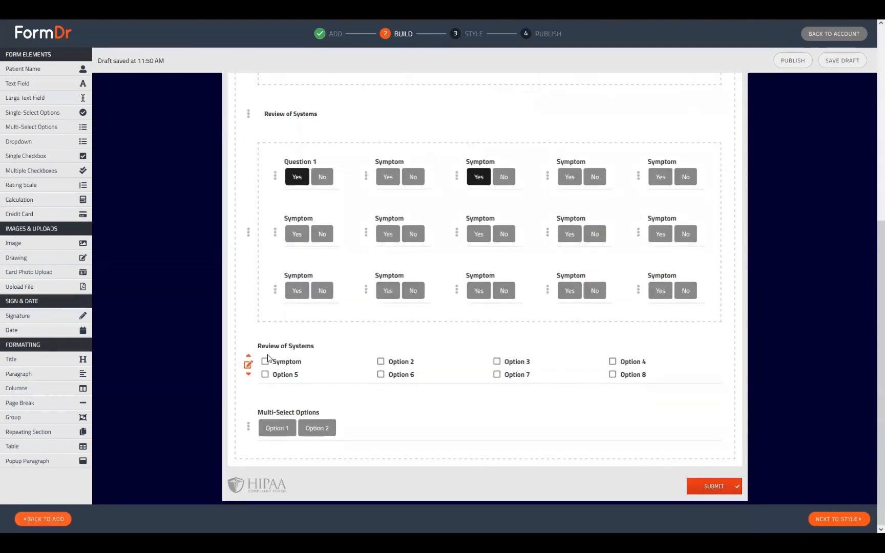
click(248, 364)
scroll(378, 419, down, 1)
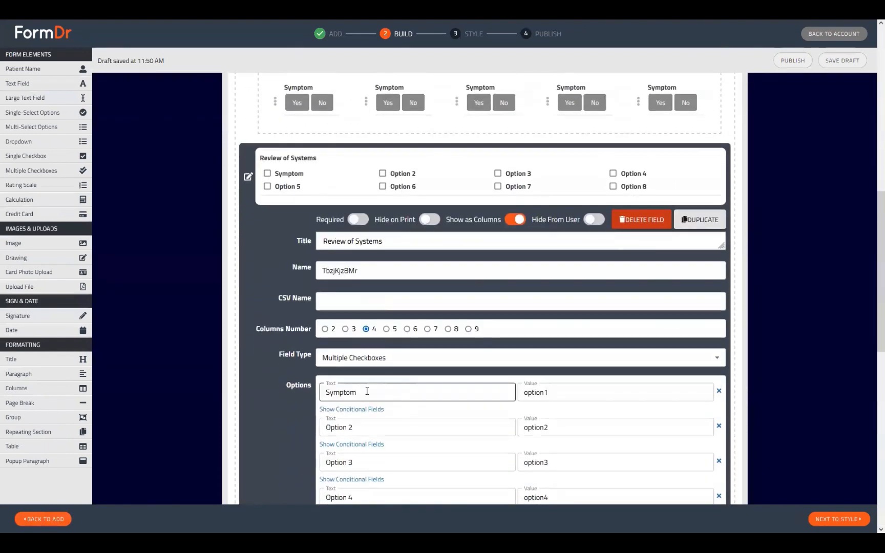
drag(362, 392, 191, 395)
text(Cancer)
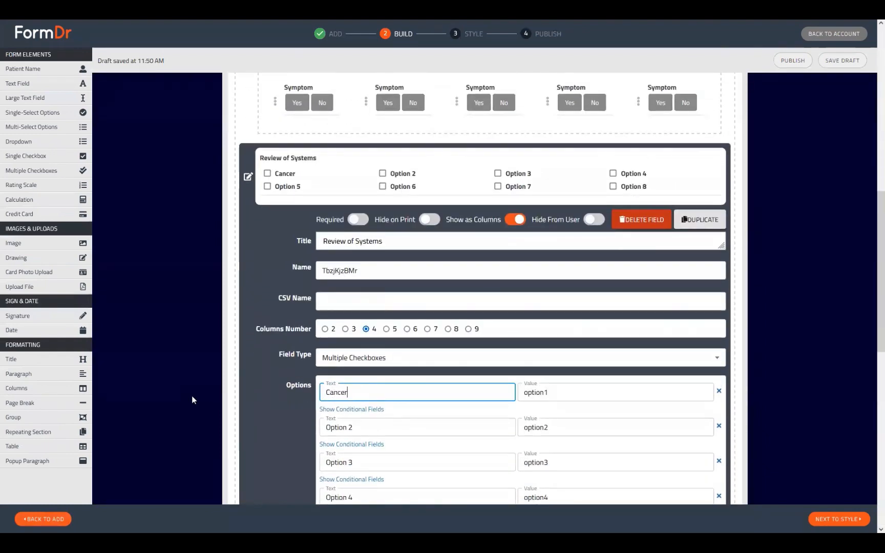
scroll(247, 389, down, 2)
key(Tab)
text(Diabetes)
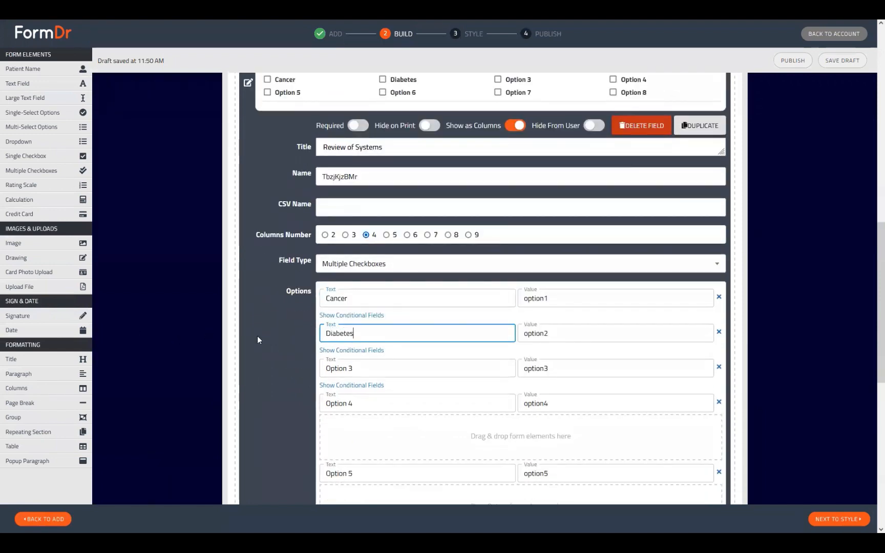
- Retitle the conditional Text Fields under the Diabetes and Cancer options as Type
click(351, 350)
click(395, 452)
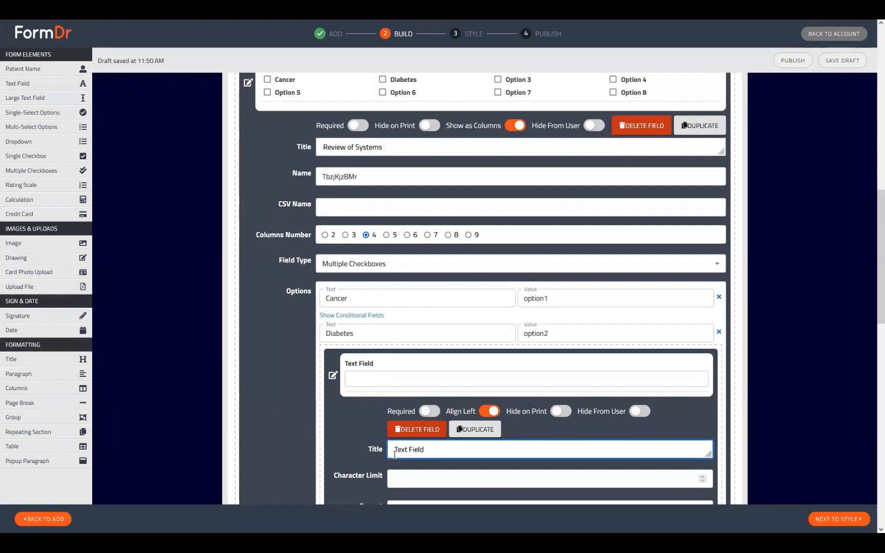
key(ctrl+a)
text(Type)
click(342, 315)
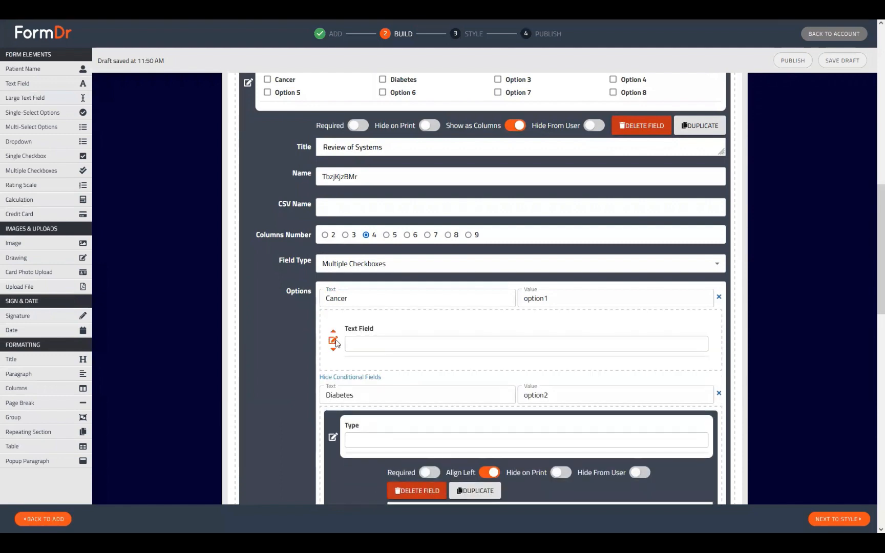
click(333, 341)
key(ctrl+a)
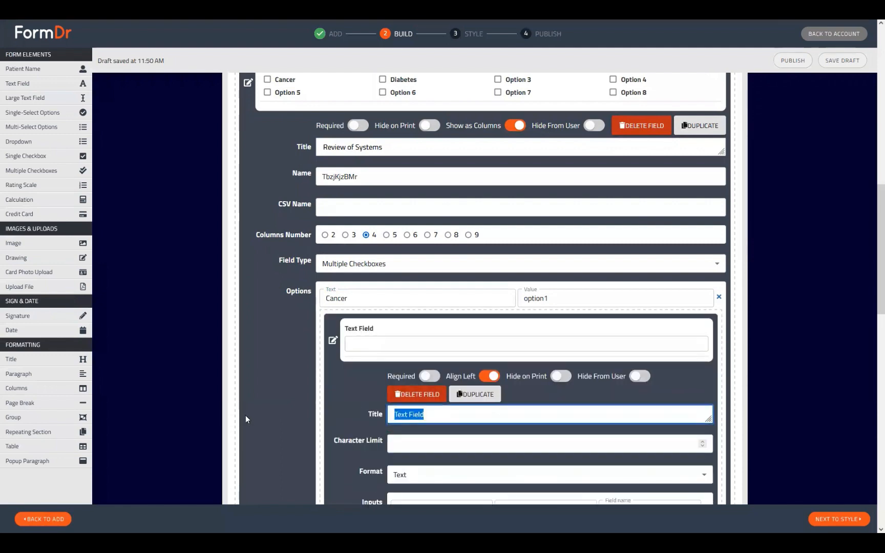
text(Type)
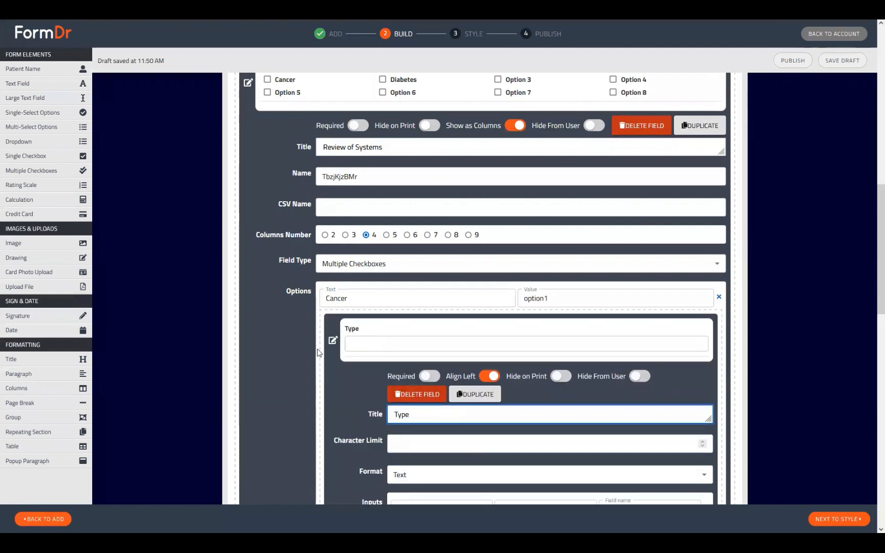
click(331, 340)
scroll(240, 307, up, 2)
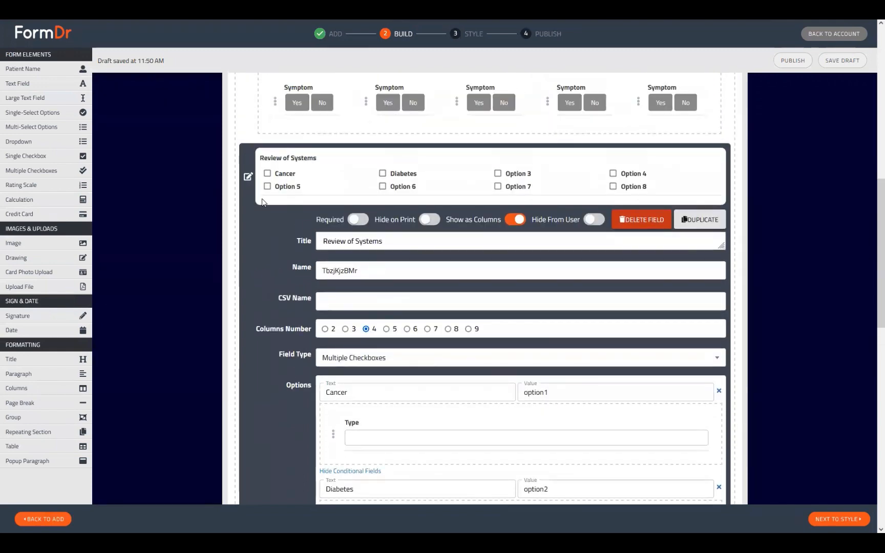
- Preview the form in the Style stage, check Cancer and Diabetes to test their Type fields, and return to the Build stage
click(276, 222)
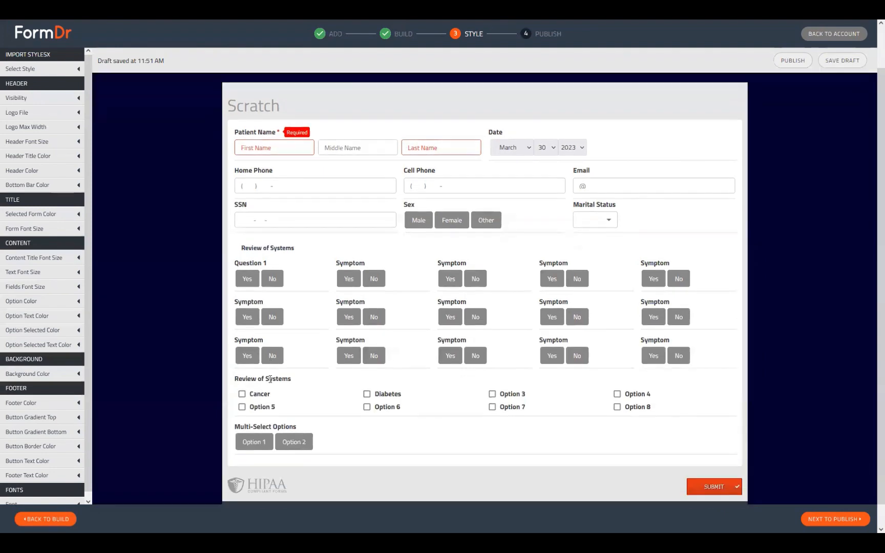
click(242, 370)
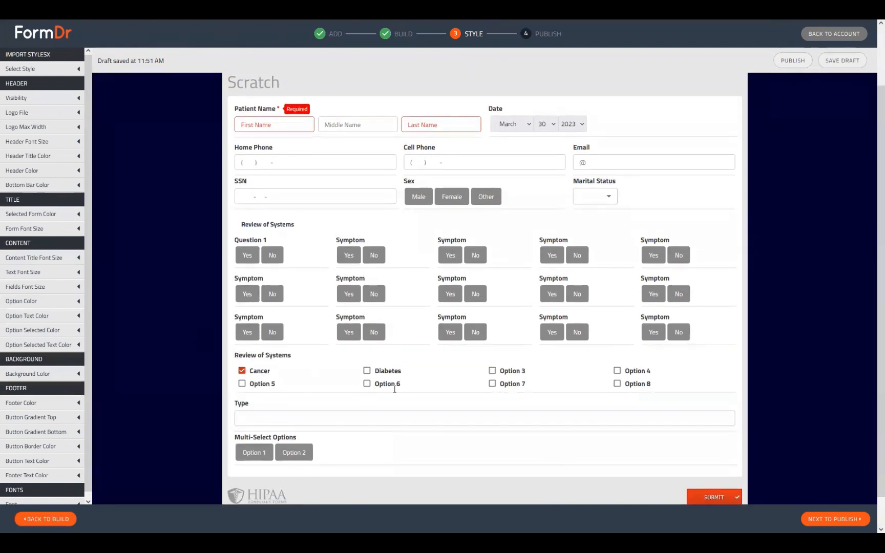
click(366, 370)
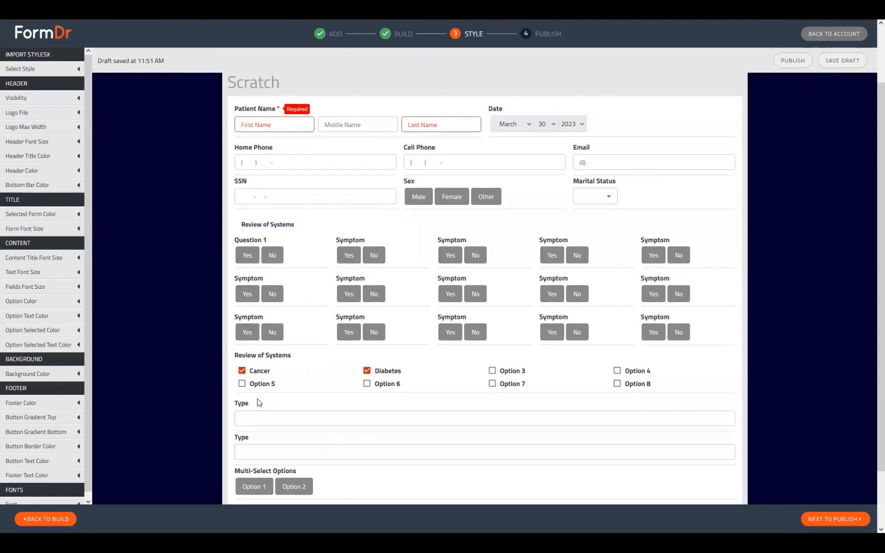
drag(233, 441, 274, 443)
click(277, 397)
click(192, 473)
scroll(397, 380, down, 2)
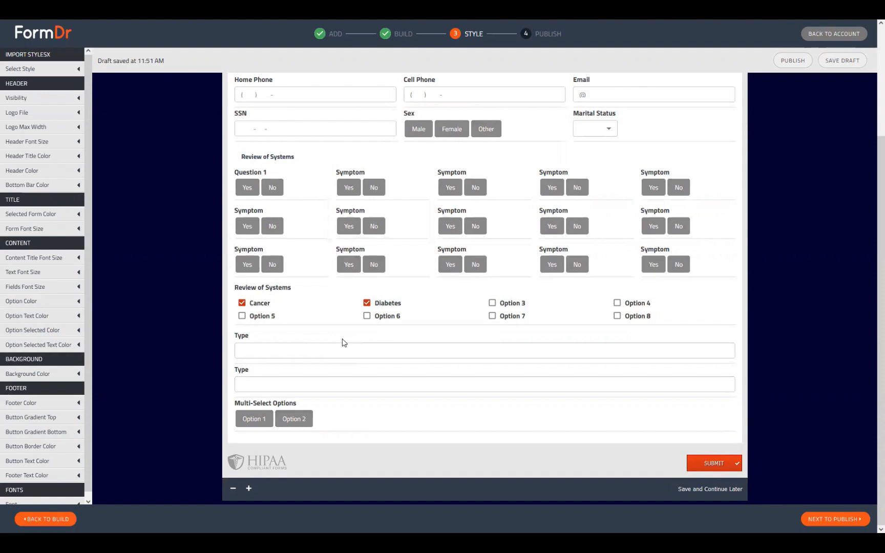
scroll(465, 364, up, 3)
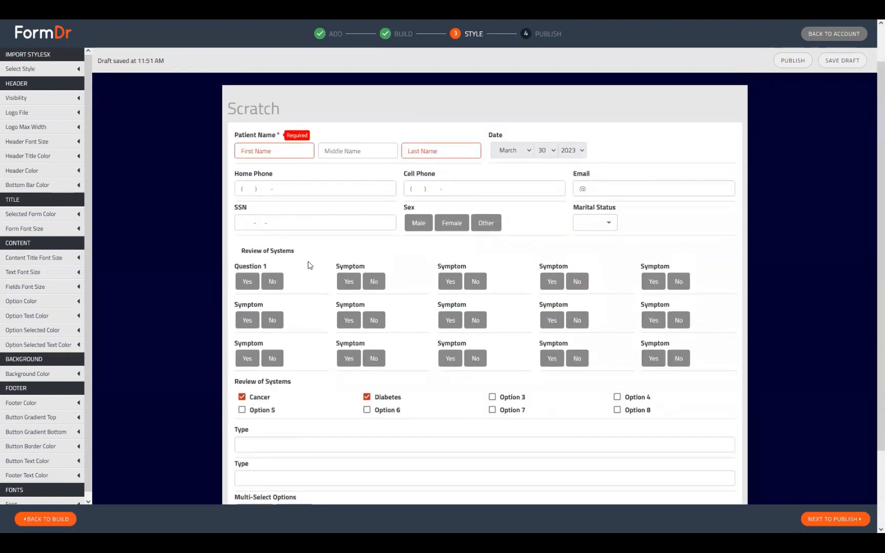
click(58, 517)
scroll(352, 381, down, 10)
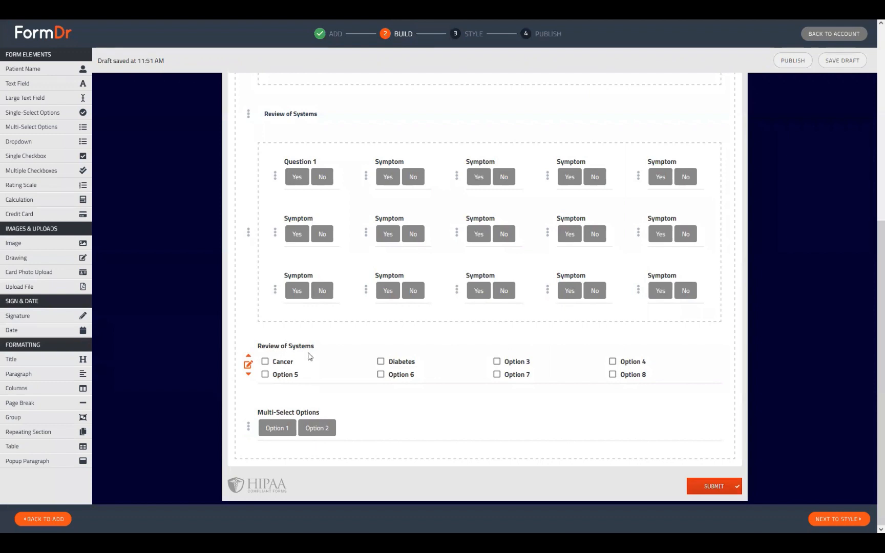
drag(311, 350, 233, 354)
drag(307, 355, 333, 349)
- Format the Review of Systems paragraph above the question grid as Heading 3
click(248, 114)
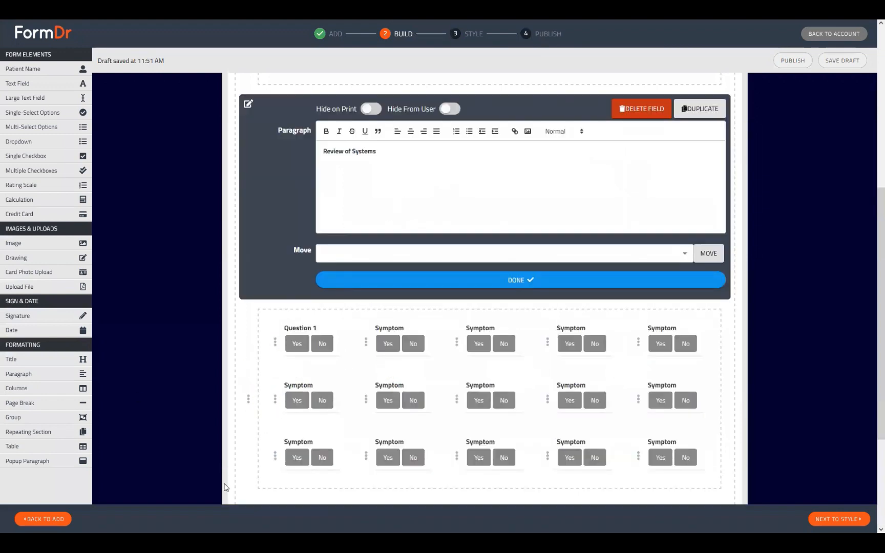
click(341, 204)
scroll(404, 253, down, 3)
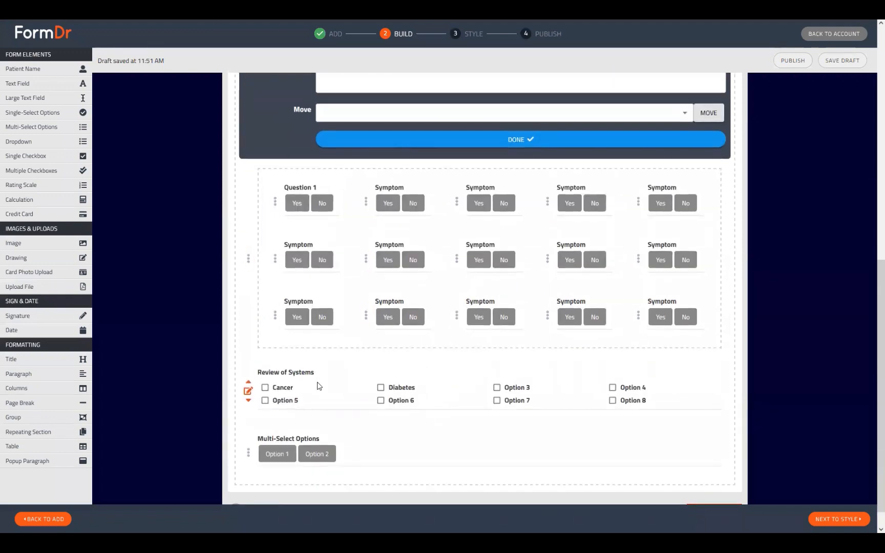
scroll(295, 382, up, 4)
drag(424, 206, 280, 212)
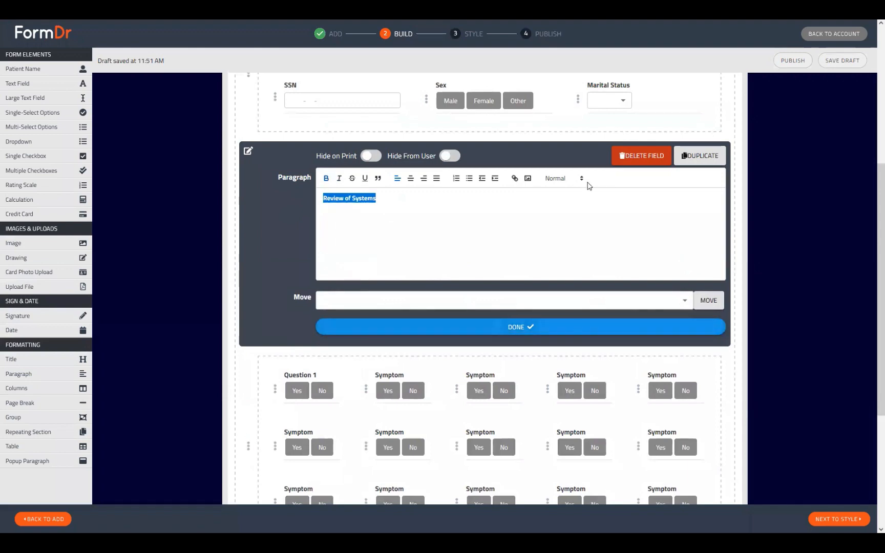
click(571, 183)
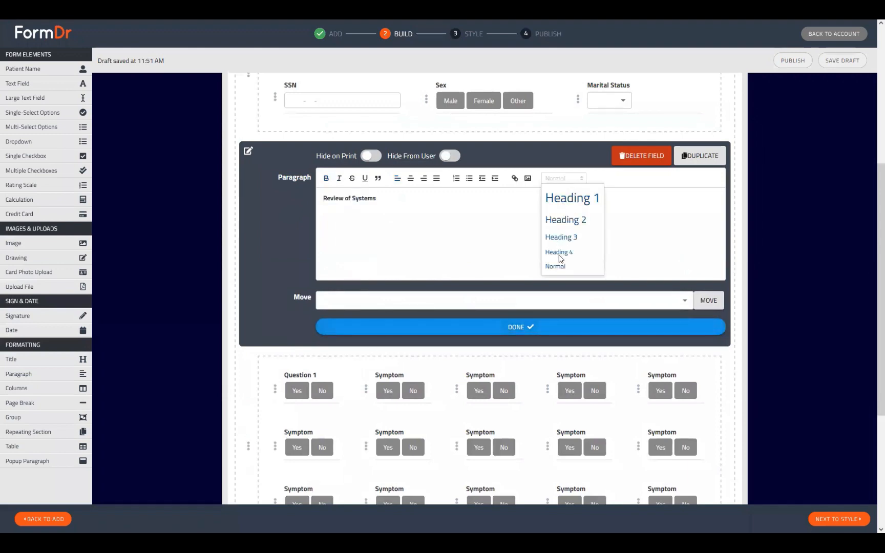
click(560, 252)
click(564, 181)
click(567, 238)
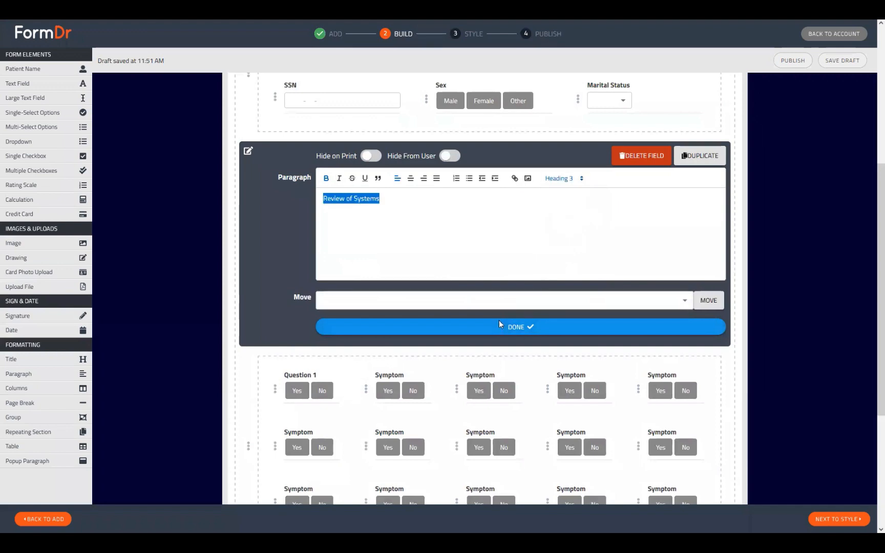
click(517, 327)
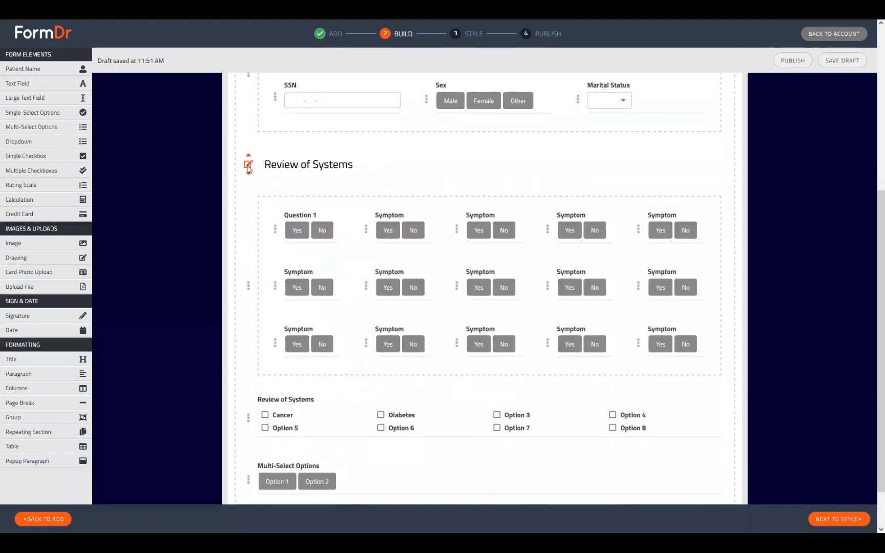
- Reset the Review of Systems paragraph above the question grid to the Normal text style
click(249, 167)
click(576, 182)
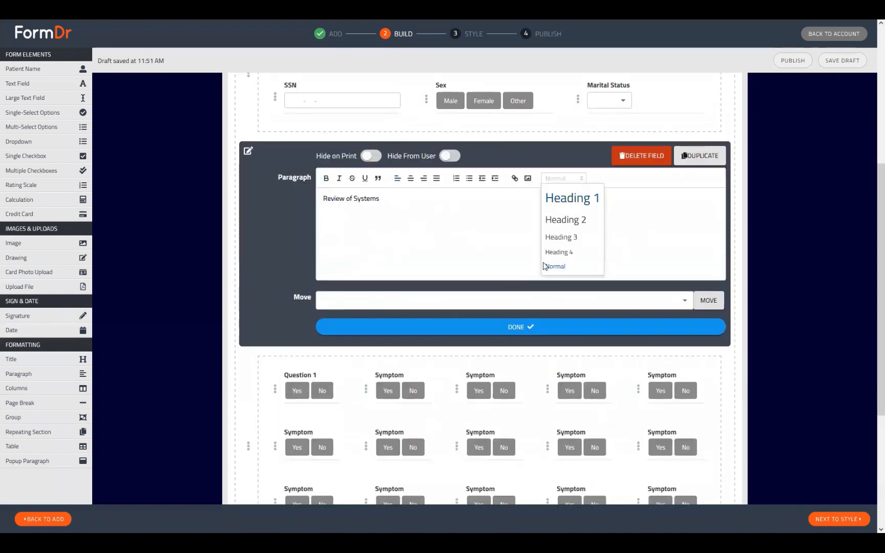
click(360, 224)
triple_click(361, 198)
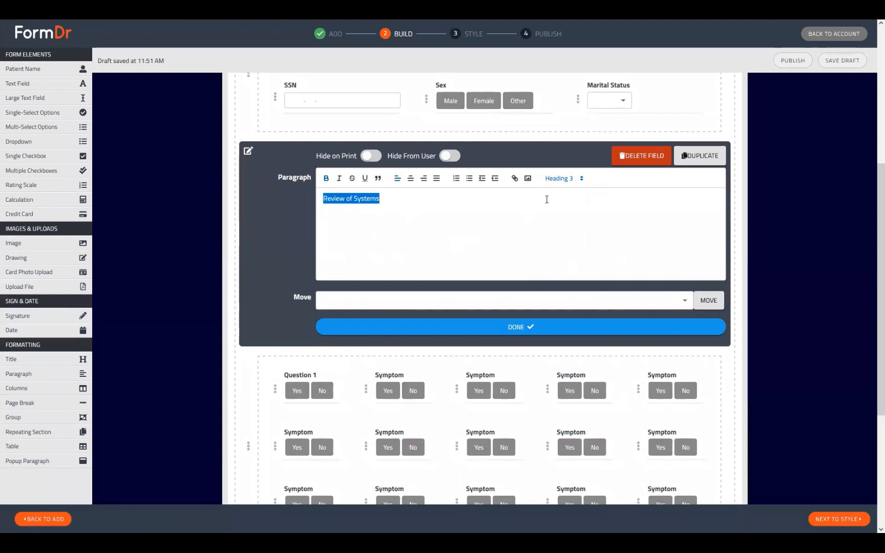
click(563, 180)
click(555, 264)
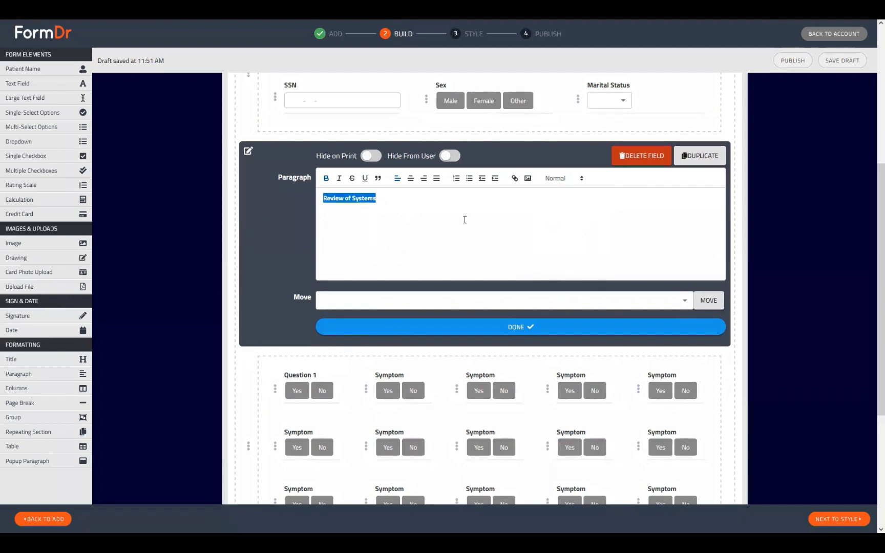
click(422, 331)
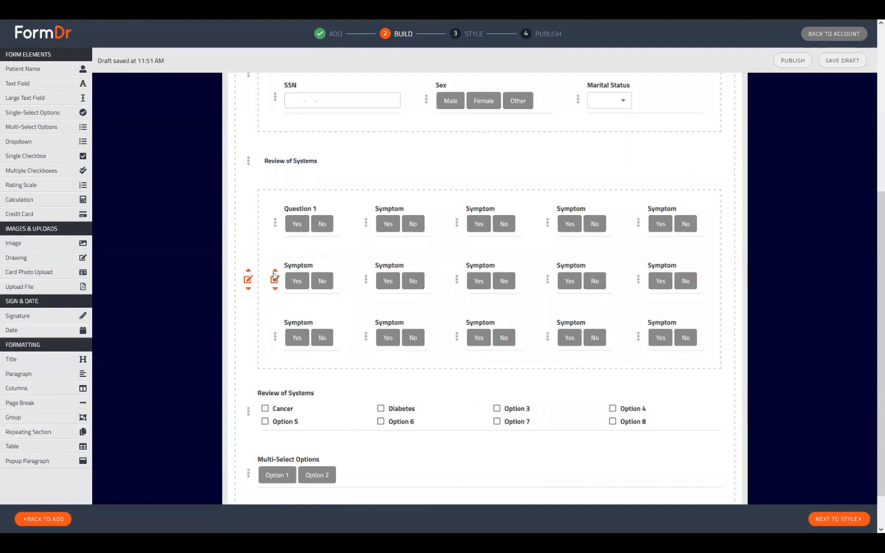
scroll(248, 279, down, 1)
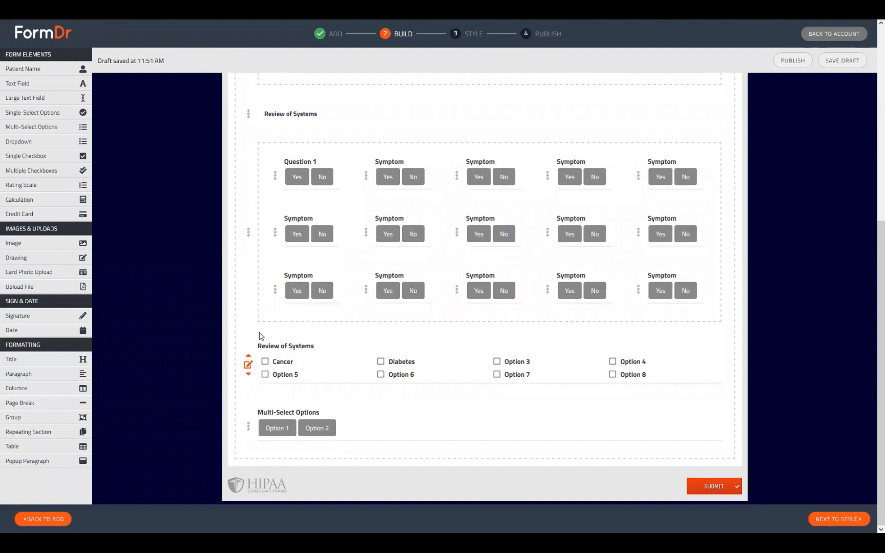
click(55, 430)
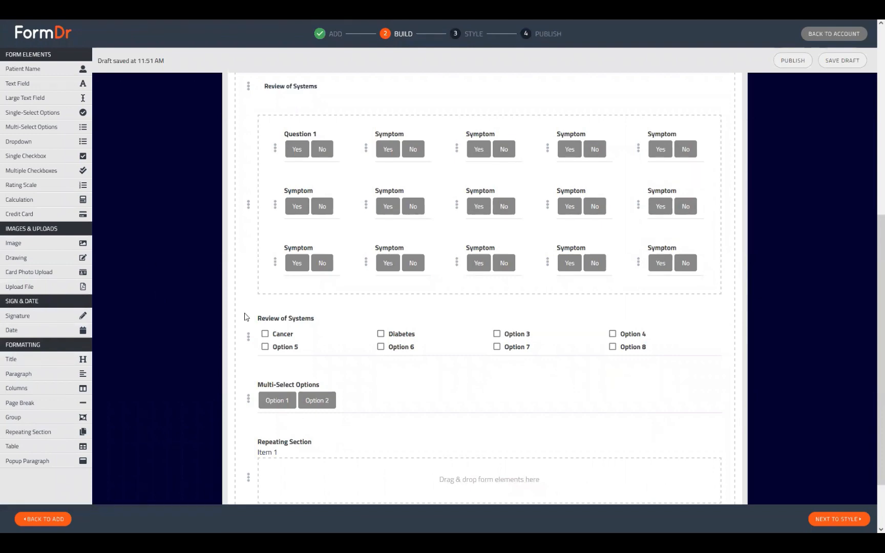
click(500, 450)
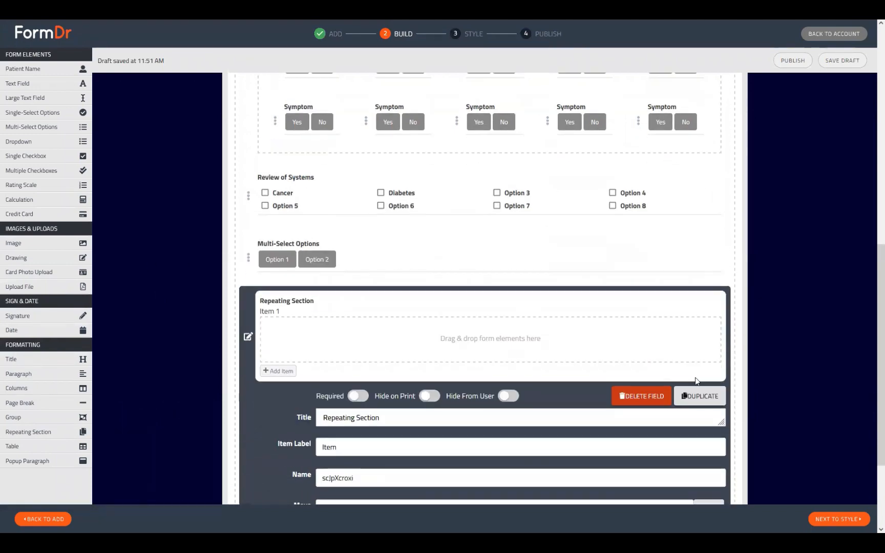
click(616, 394)
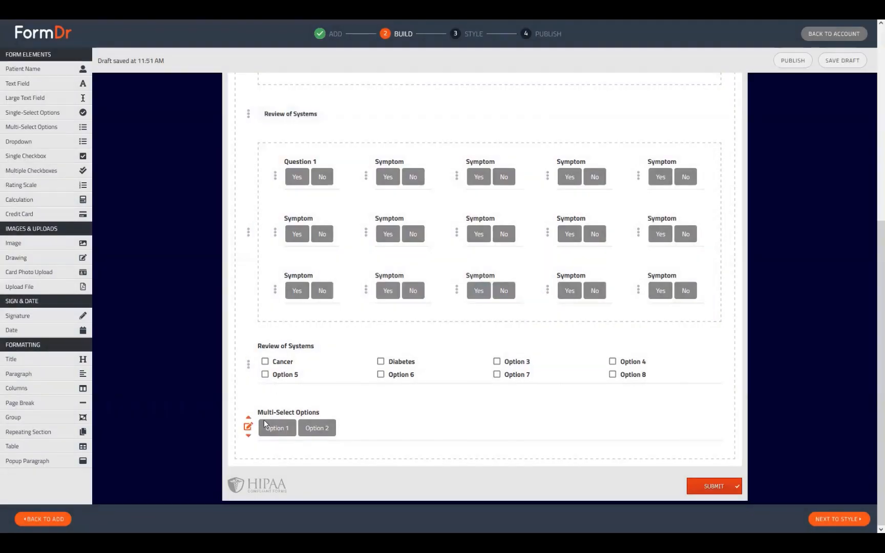
- Change the Multi-Select Options question to the Single-Select Options field type and title it "Do you have siblings?"
click(248, 428)
click(367, 389)
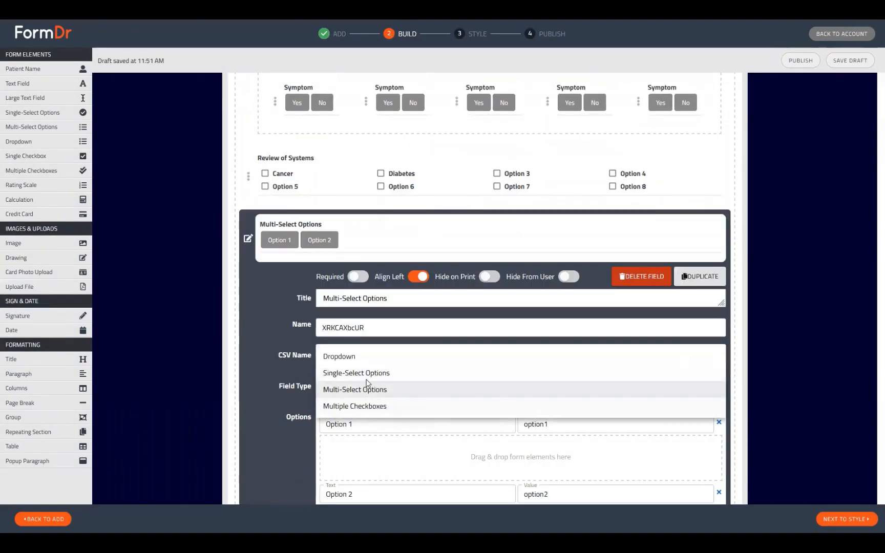
click(359, 374)
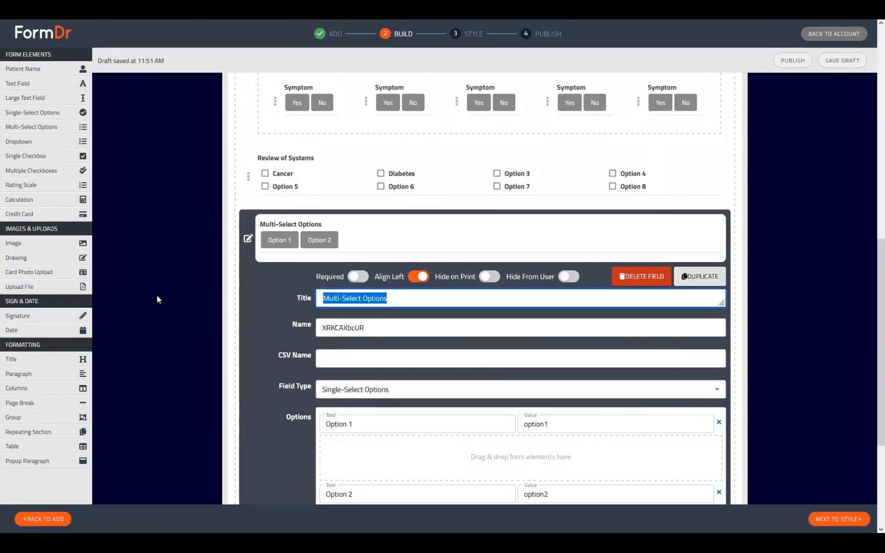
text(D)
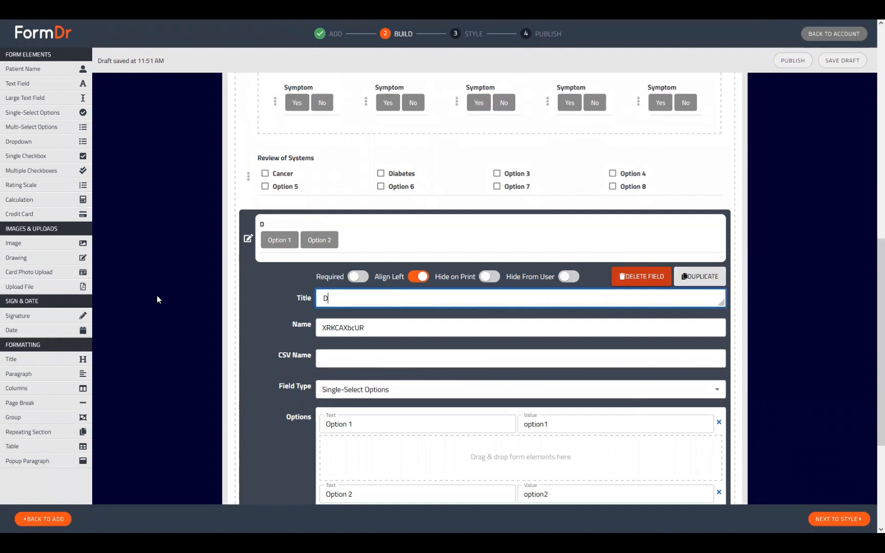
text(o you have siblings)
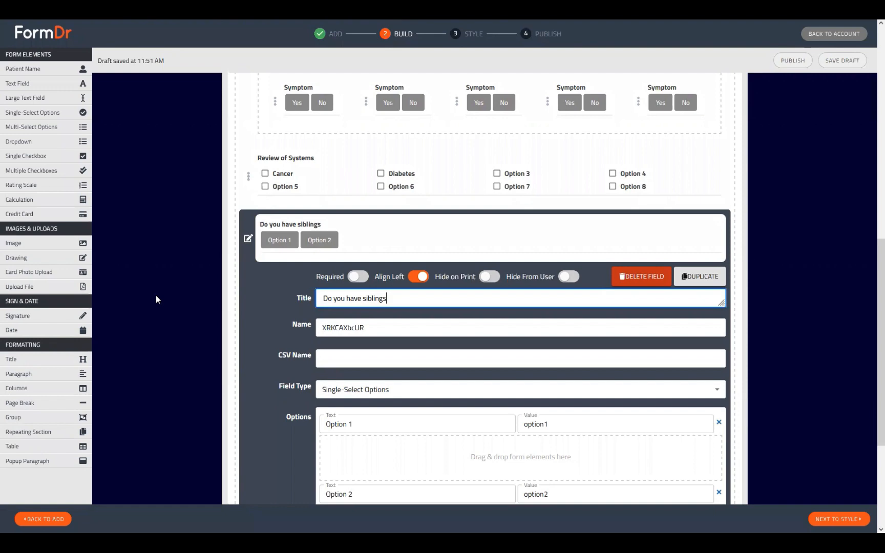
text(?)
- Add a three-column block with six Text Fields to the conditional fields of Option 1 in the siblings question
scroll(557, 253, down, 3)
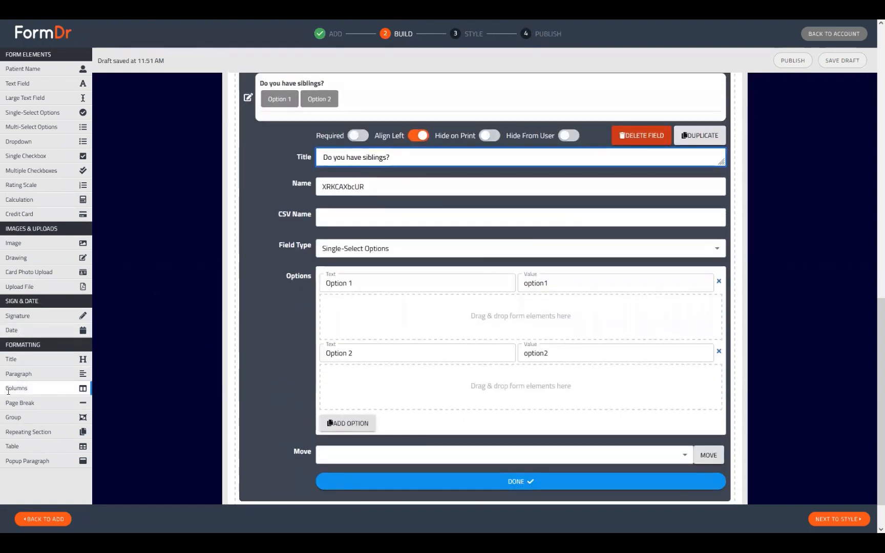
drag(11, 388, 370, 318)
drag(36, 83, 370, 341)
click(362, 341)
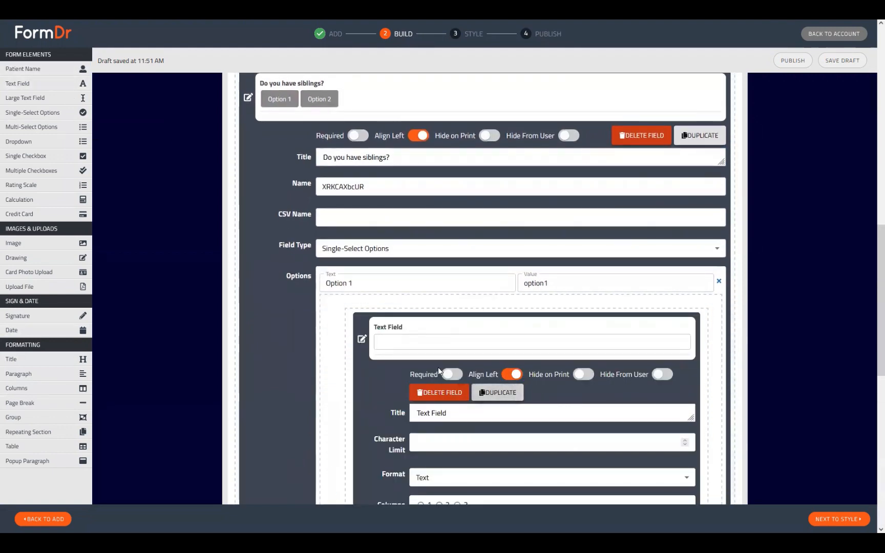
click(362, 339)
scroll(540, 381, down, 3)
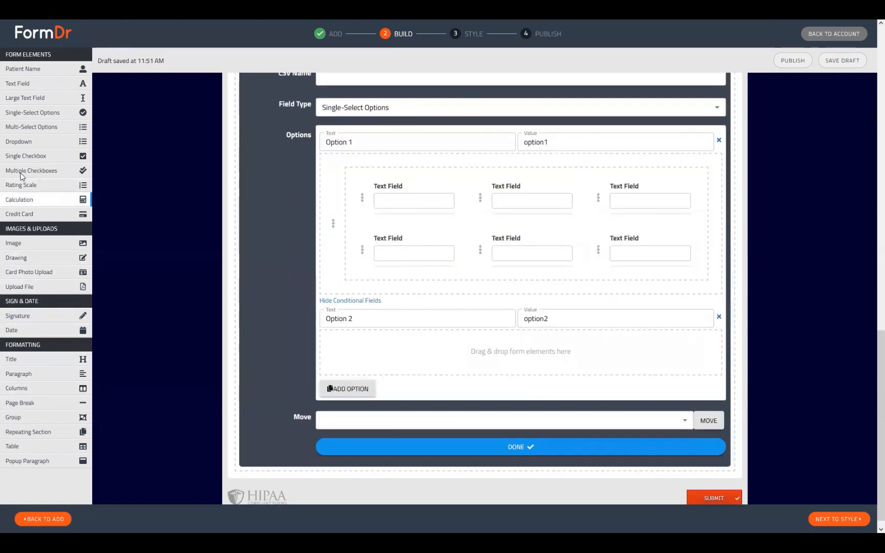
- Add a Single Checkbox below Option 1's column block, title it "Add Sibling" and make it conditional
drag(24, 157, 333, 310)
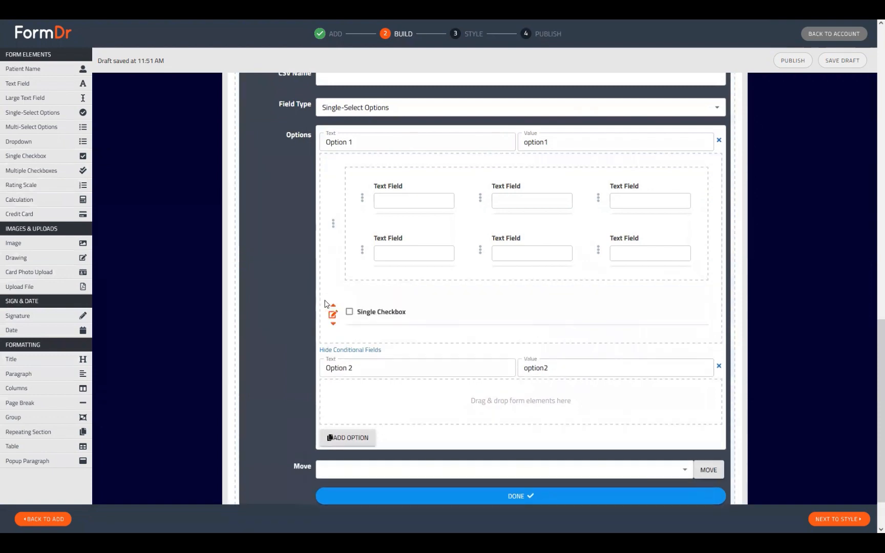
click(333, 314)
drag(445, 387, 334, 379)
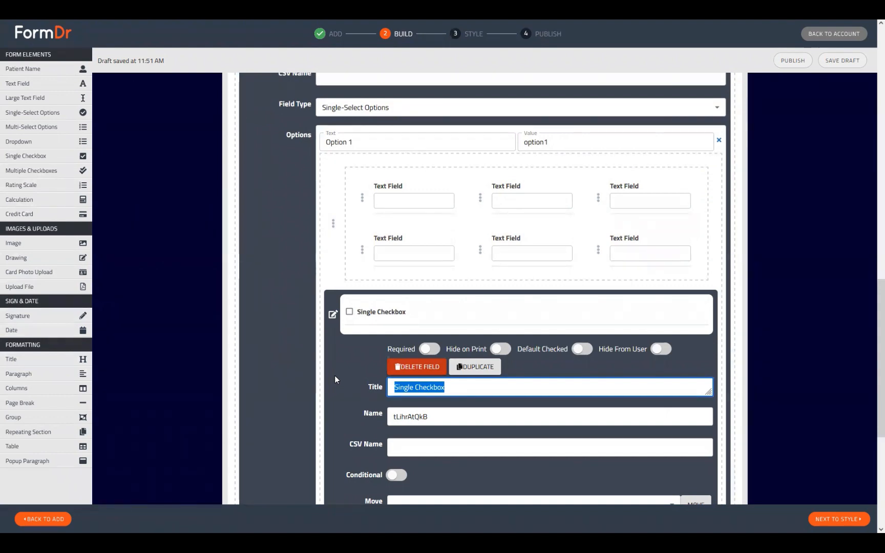
scroll(484, 251, down, 3)
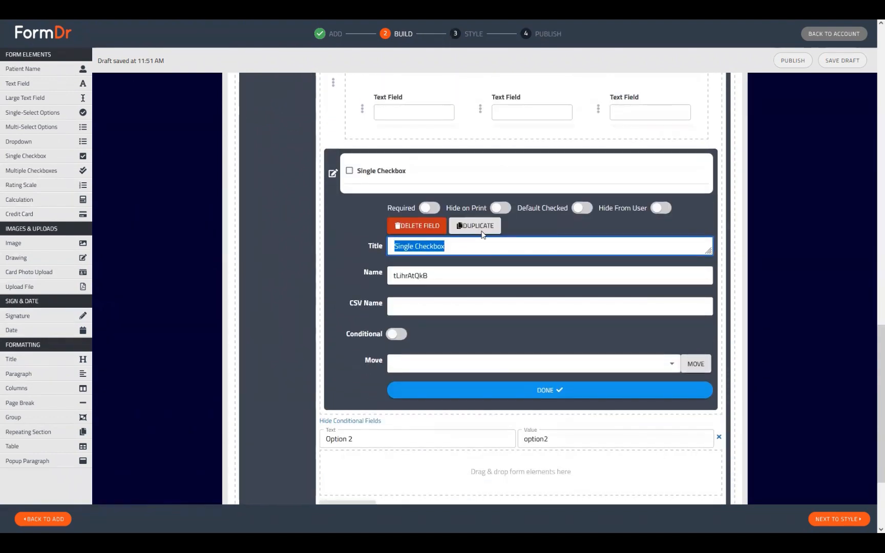
text(Add)
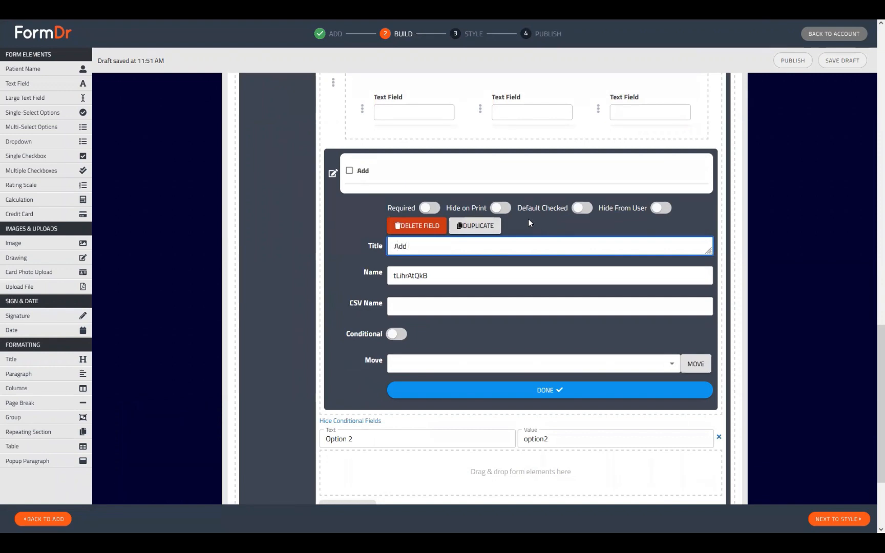
text( Sibling)
click(397, 335)
- Duplicate the three-column block of Text Fields under Option 1 and close its settings
scroll(585, 221, up, 2)
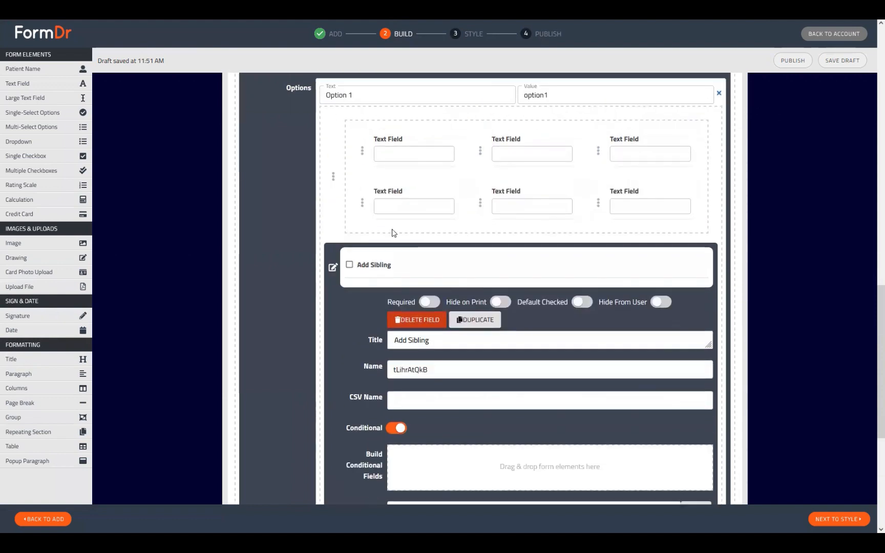
click(333, 177)
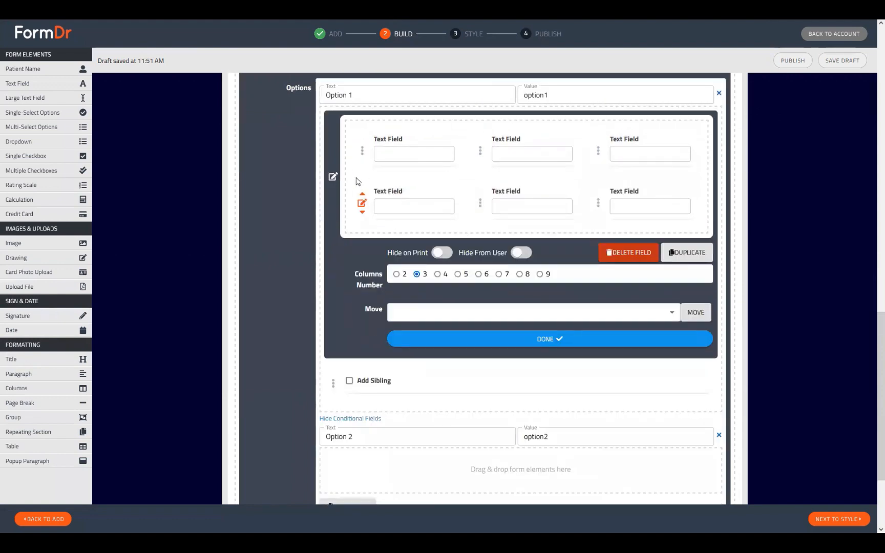
click(690, 253)
scroll(686, 251, down, 5)
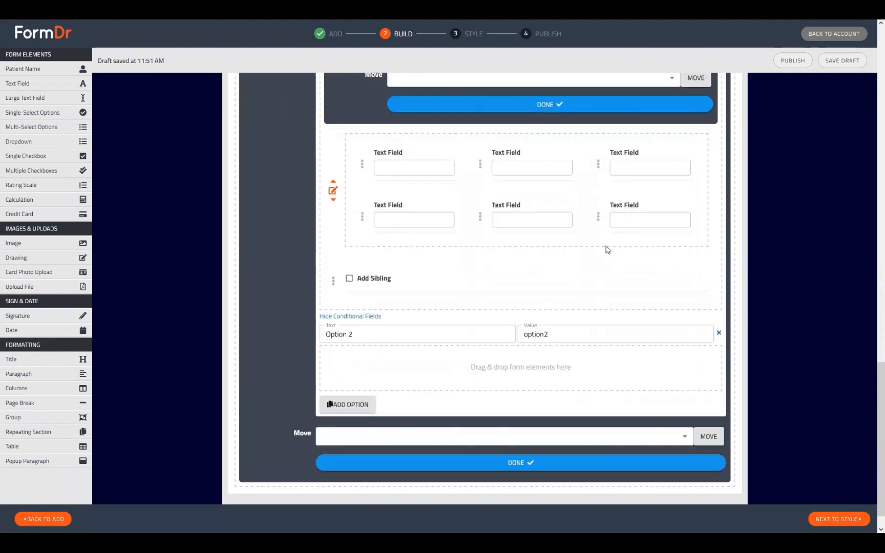
click(423, 108)
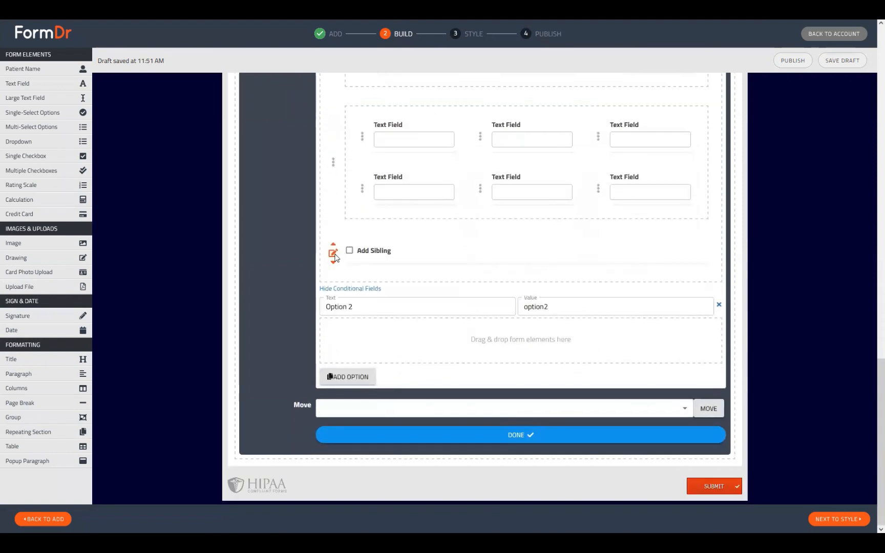
- Move the duplicated column block into the Add Sibling checkbox's conditional fields and check that it is nested there
click(333, 253)
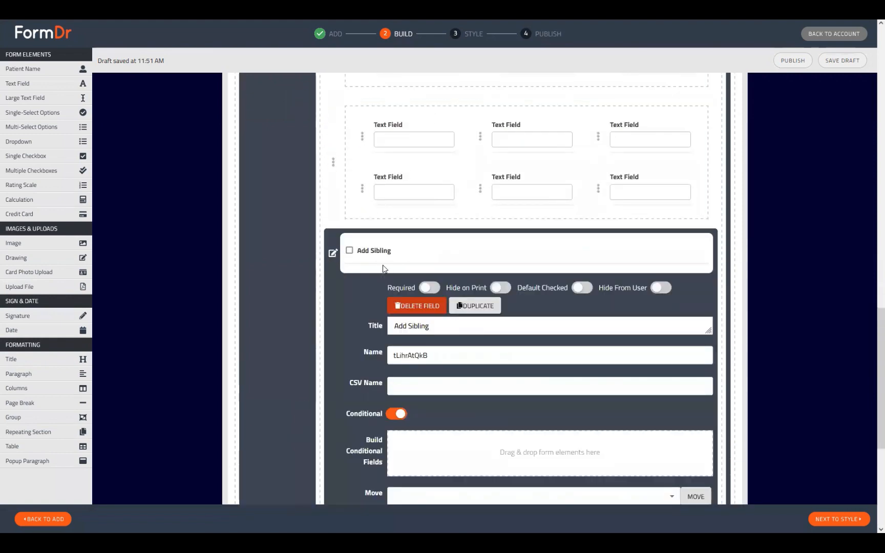
scroll(404, 290, up, 2)
scroll(397, 246, down, 1)
drag(343, 194, 408, 302)
scroll(375, 238, down, 5)
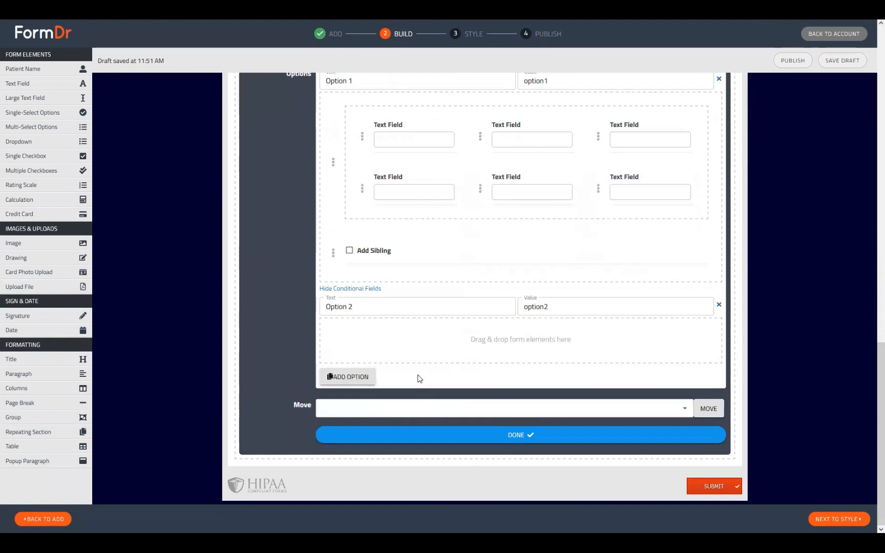
scroll(419, 377, up, 1)
click(333, 300)
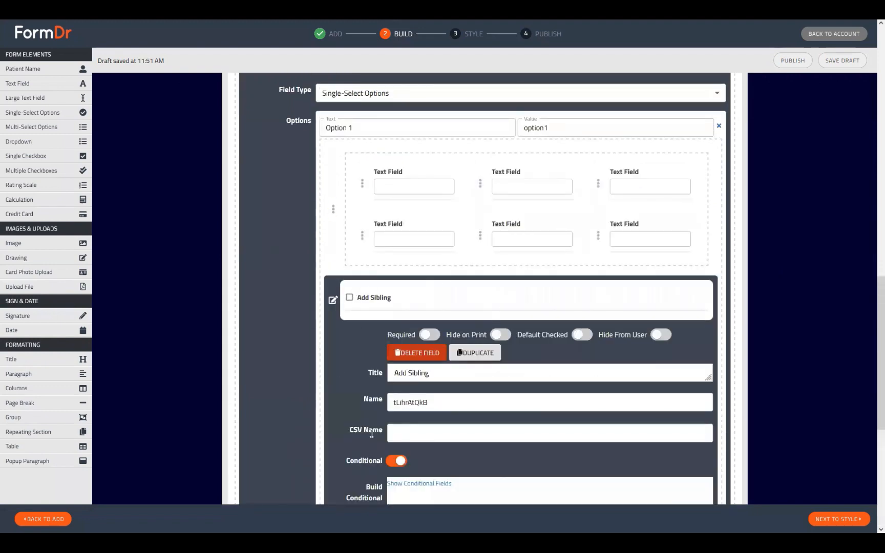
scroll(421, 361, down, 3)
scroll(388, 362, down, 3)
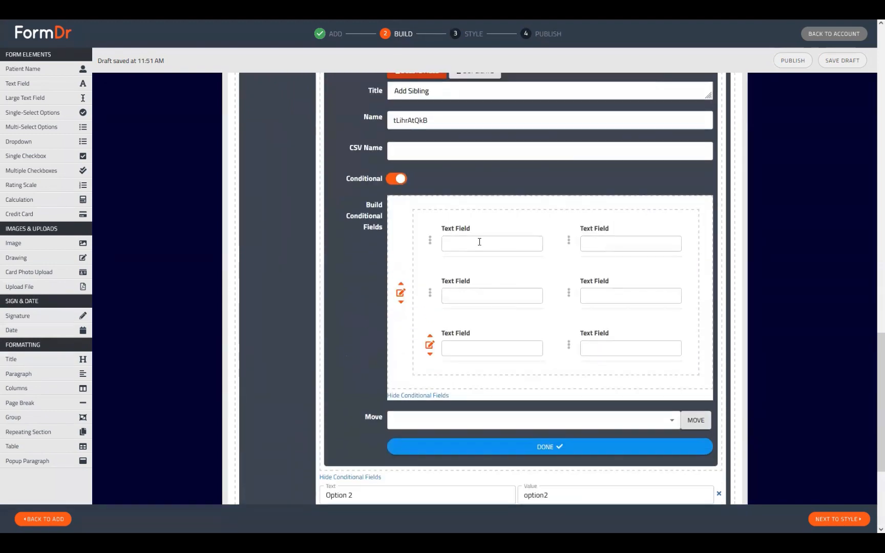
scroll(370, 281, up, 4)
click(333, 208)
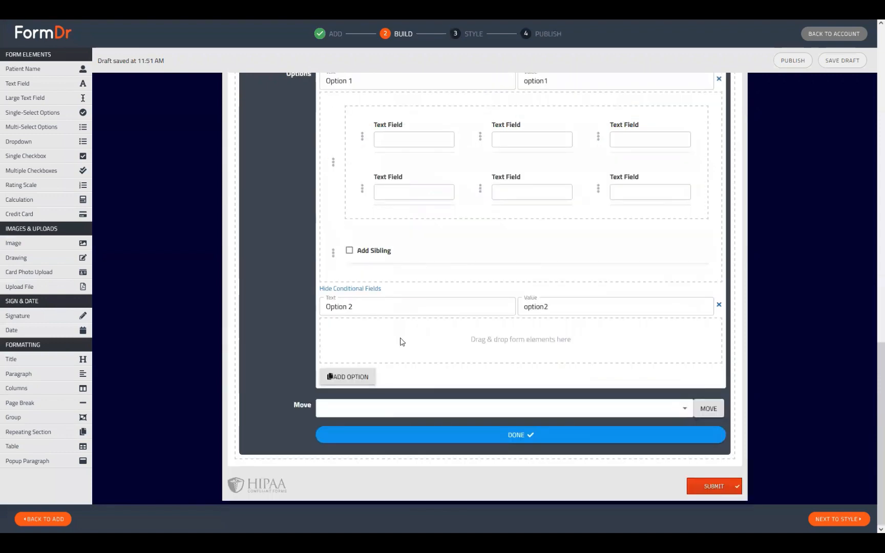
- Duplicate the conditional Add Sibling checkbox under Option 1 of the siblings question
scroll(537, 322, up, 4)
scroll(679, 261, up, 2)
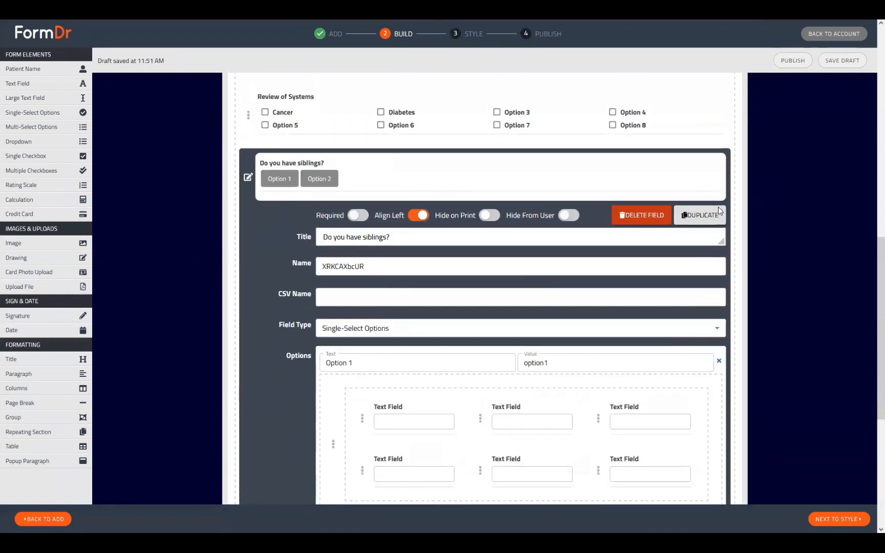
scroll(339, 263, down, 3)
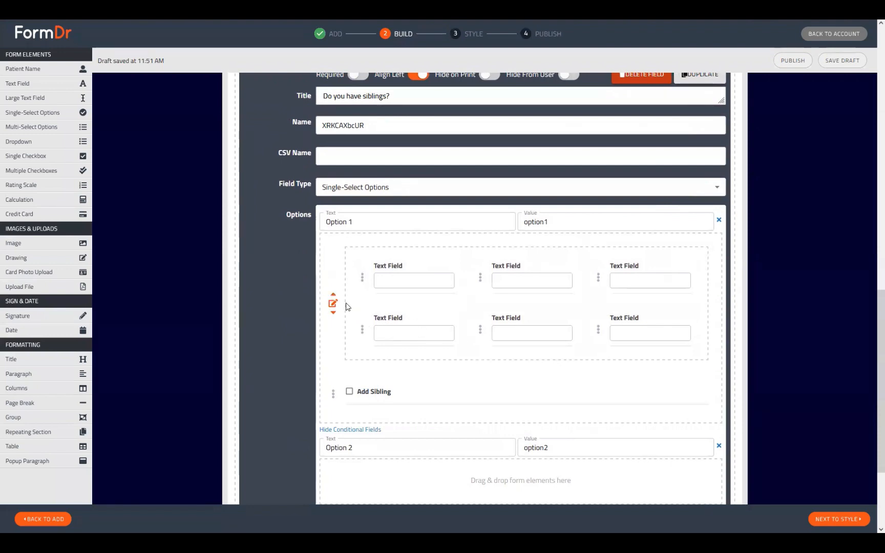
click(334, 397)
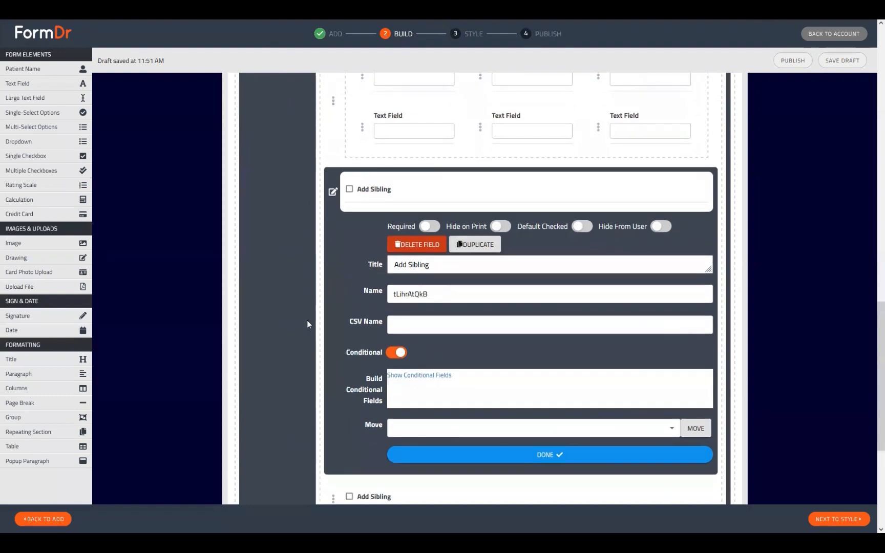
- Nest the duplicate Add Sibling checkbox below the Text Fields in the original checkbox's conditional fields, and finish editing the siblings question
scroll(307, 320, down, 3)
click(419, 249)
scroll(465, 313, down, 2)
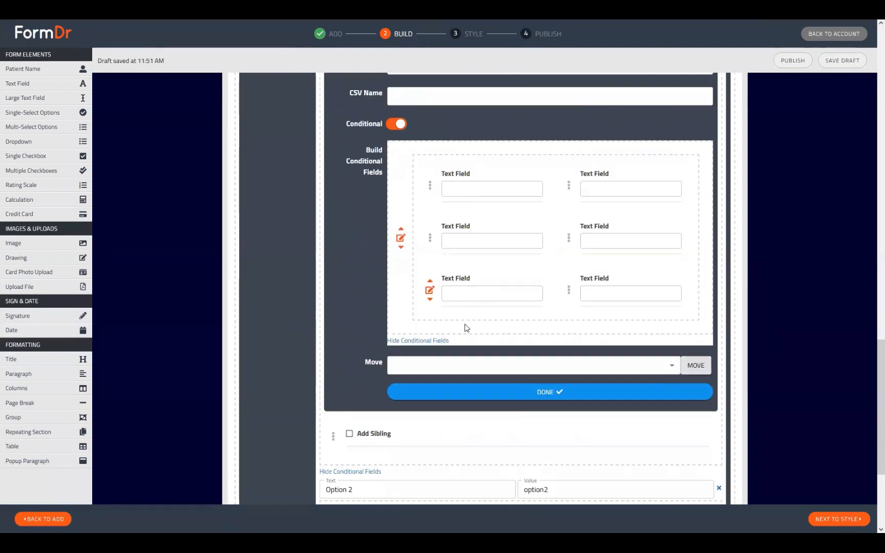
drag(332, 347, 453, 263)
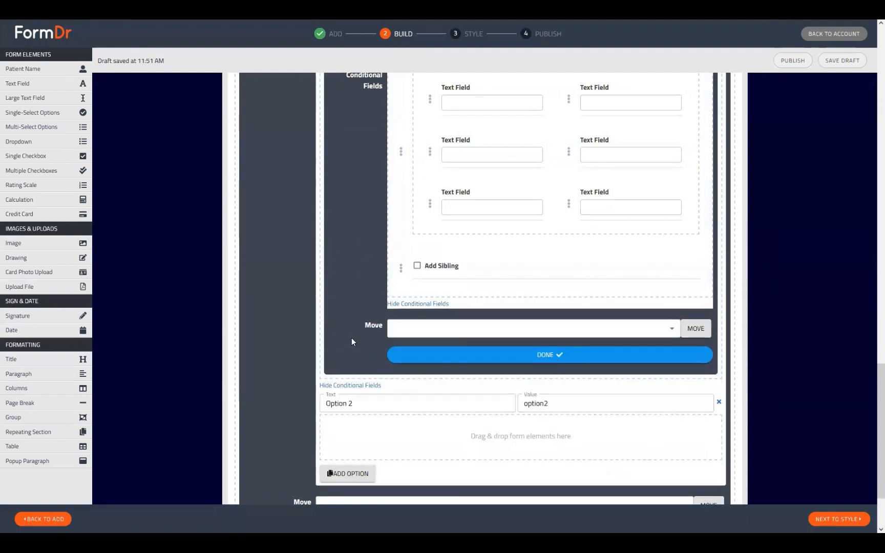
scroll(358, 348, up, 3)
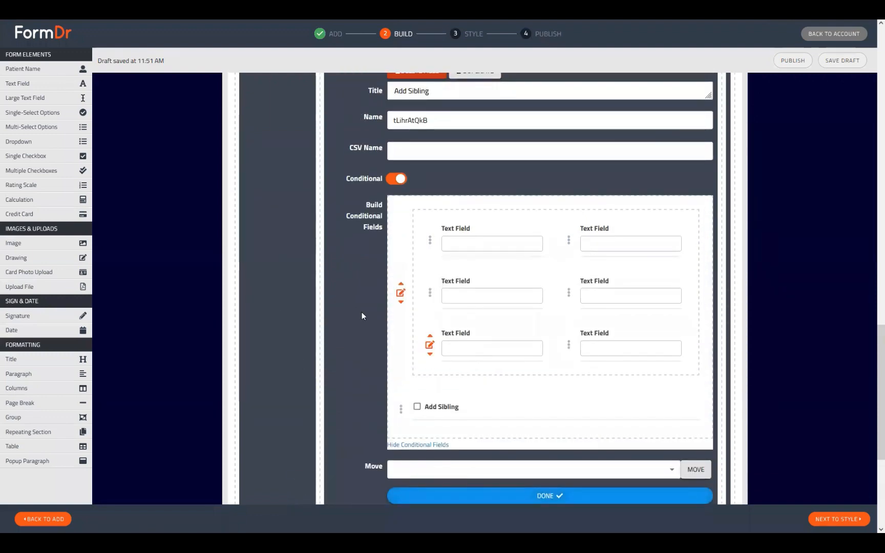
scroll(484, 410, down, 2)
click(494, 403)
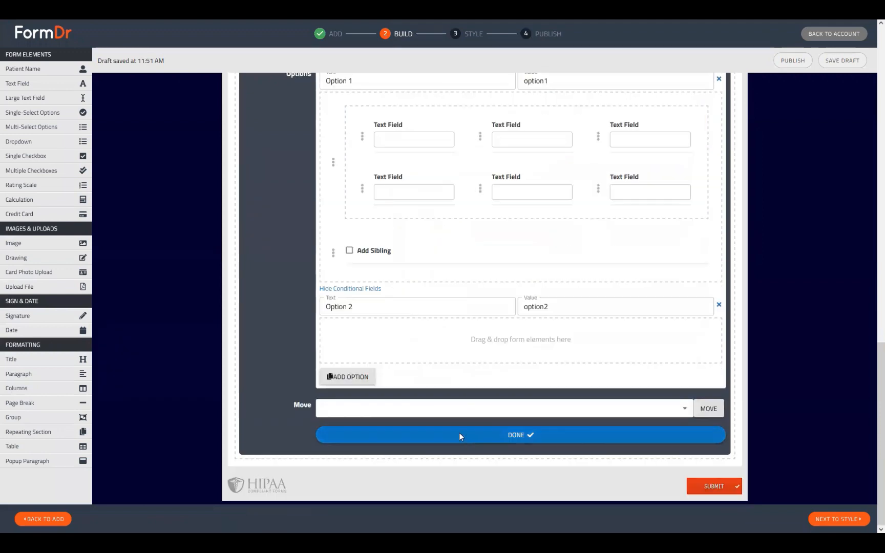
click(455, 430)
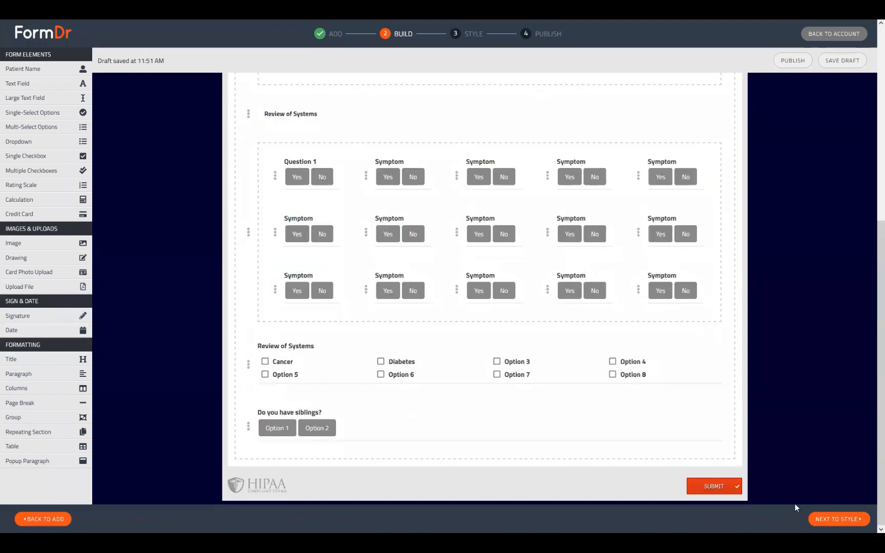
- Rename the siblings question's Option 1 as Yes and Option 2 as No
click(247, 427)
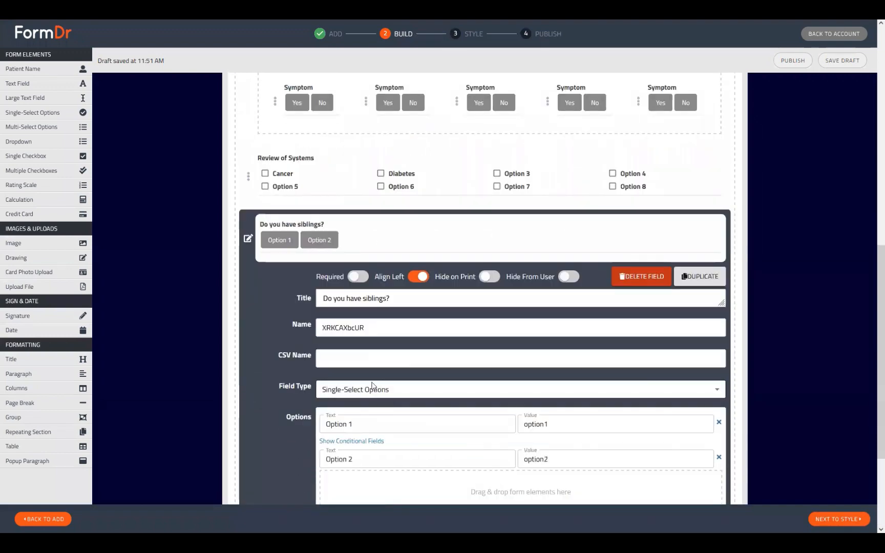
text(Yes)
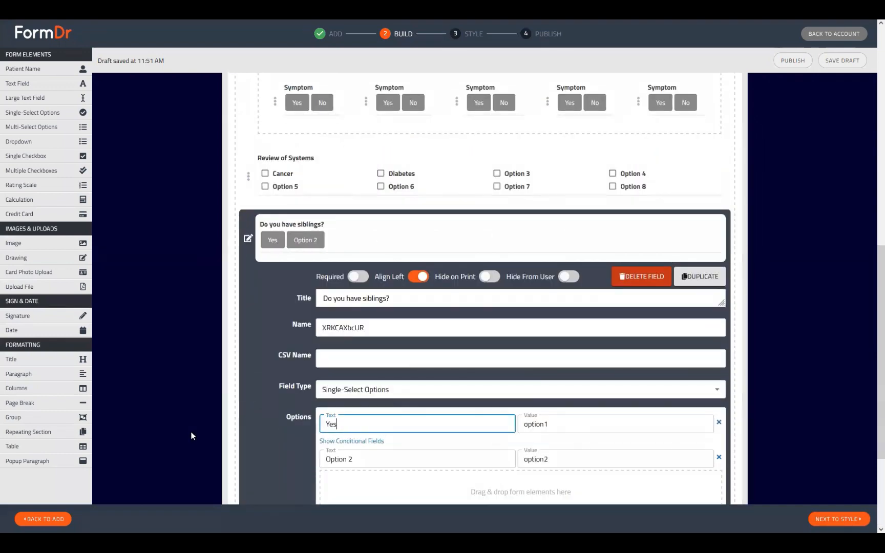
scroll(364, 358, down, 3)
click(365, 304)
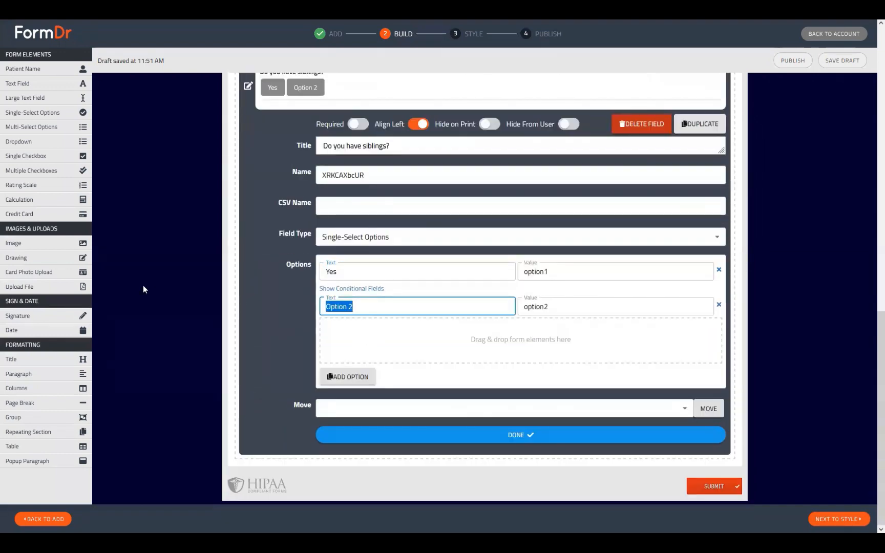
text(No)
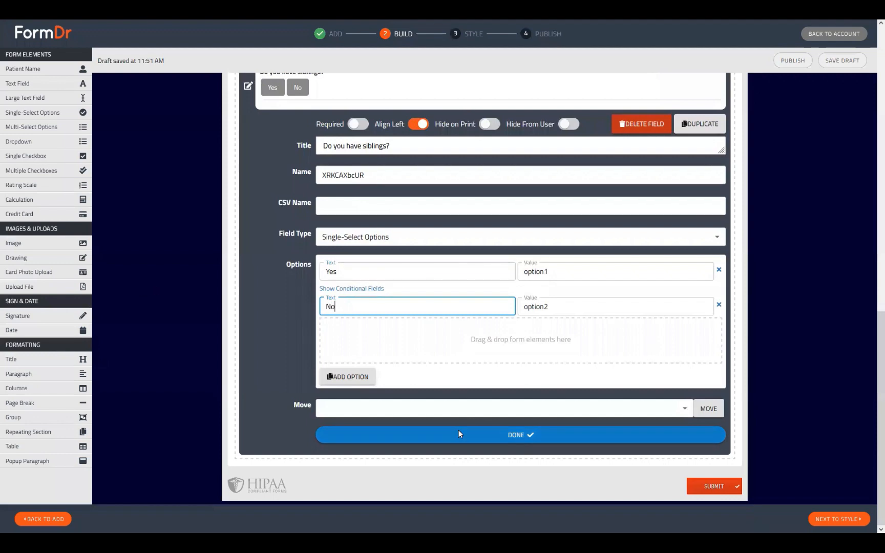
- Check the Add Sibling checkbox nested under the Yes option, then finish editing it and the siblings question
click(358, 288)
scroll(345, 332, down, 2)
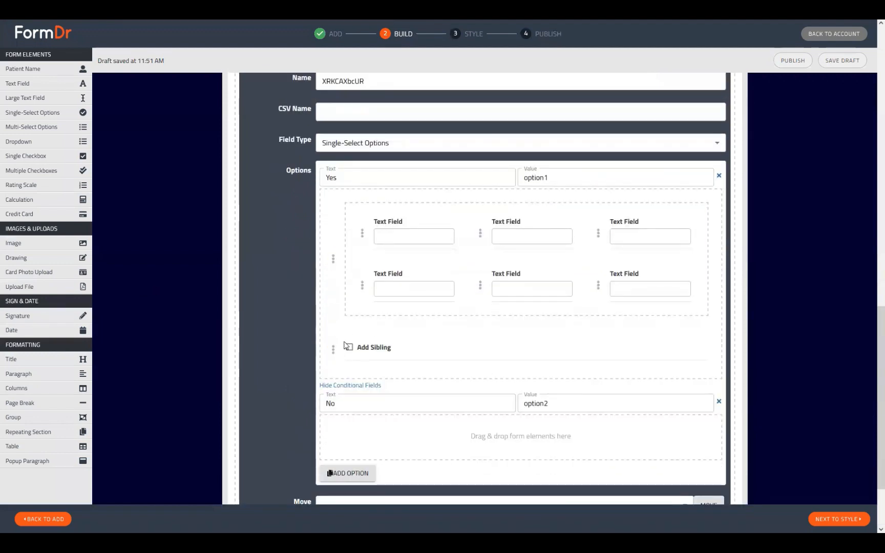
click(332, 351)
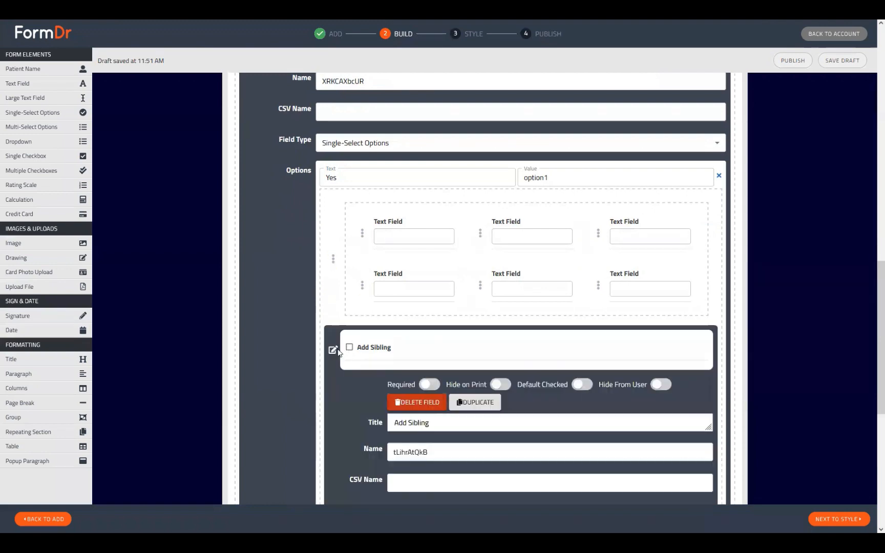
scroll(384, 369, down, 3)
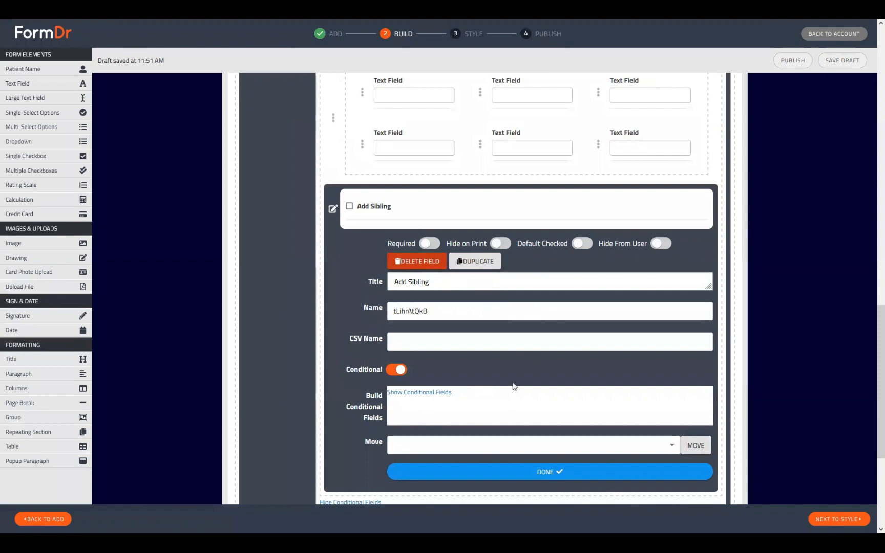
scroll(513, 385, down, 1)
click(510, 423)
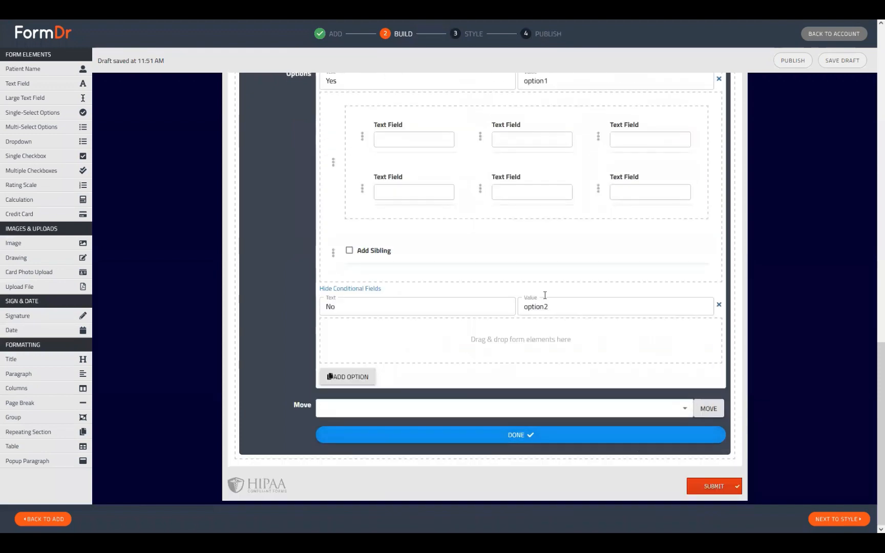
click(638, 439)
- Test the siblings question in the style preview by answering Yes and ticking both nested Add Sibling checkboxes
click(841, 517)
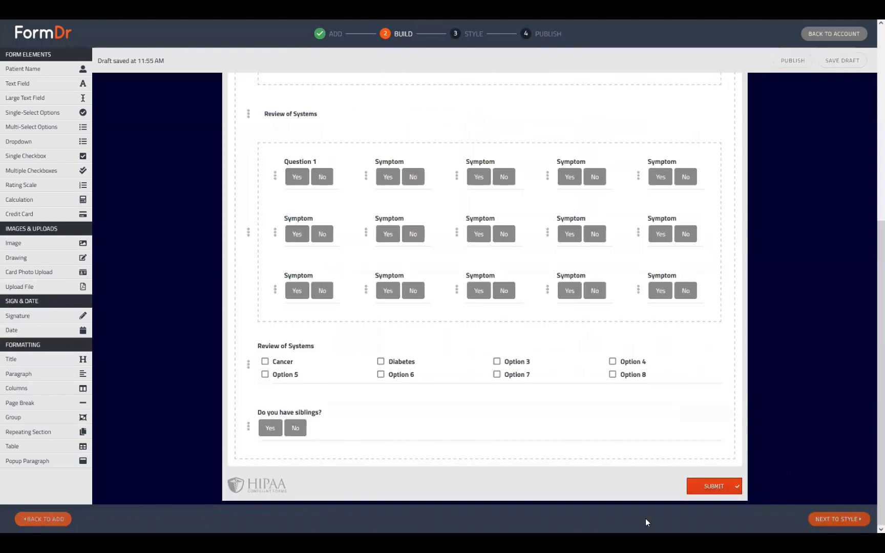
scroll(443, 246, down, 2)
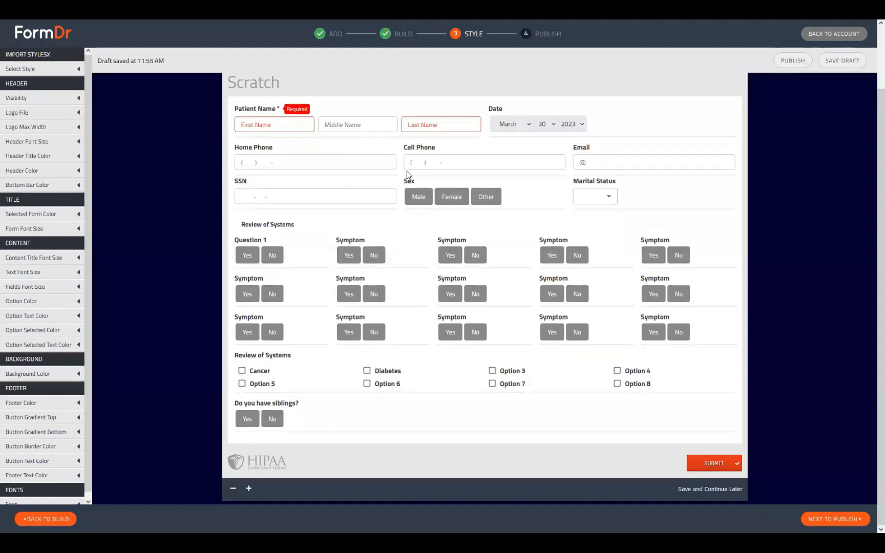
click(248, 419)
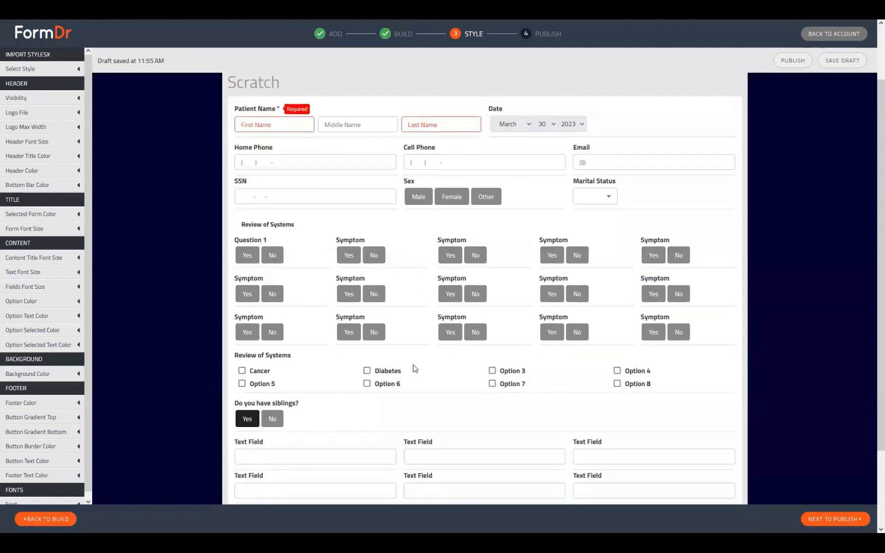
scroll(483, 282, down, 2)
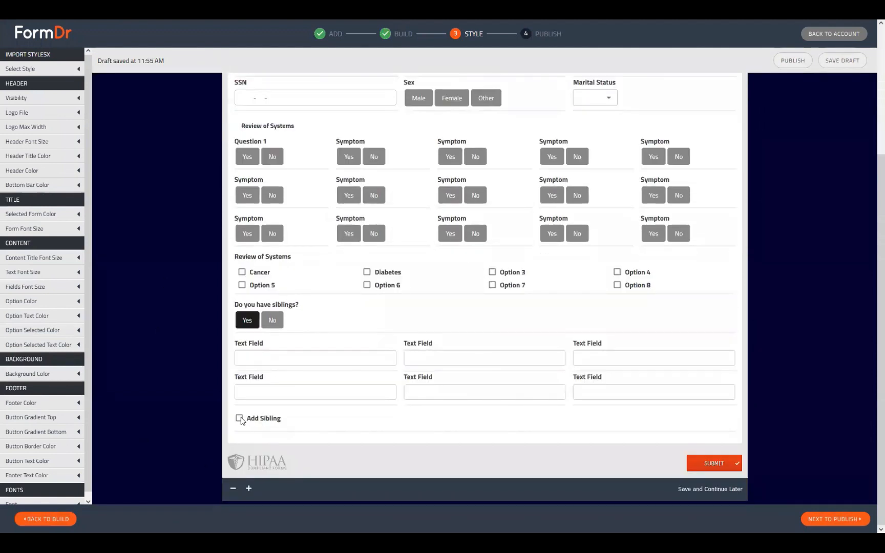
click(239, 418)
scroll(498, 336, down, 2)
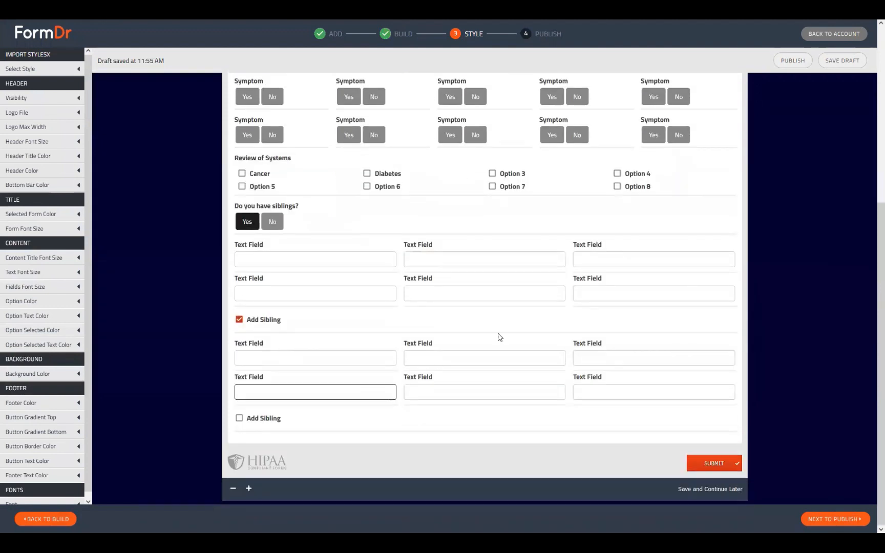
click(239, 418)
scroll(342, 409, down, 2)
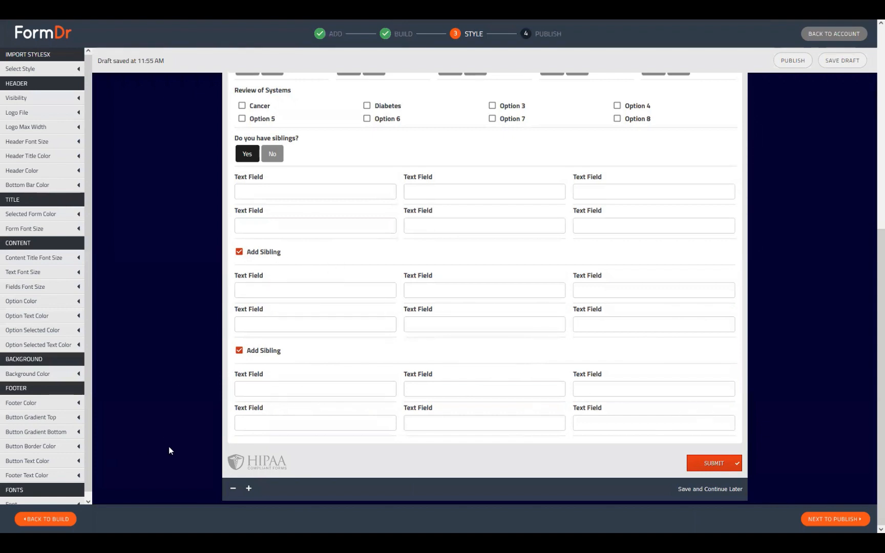
- Return to the build stage and add a Repeating Section above the Text Fields in the siblings question's Yes conditional fields
click(41, 517)
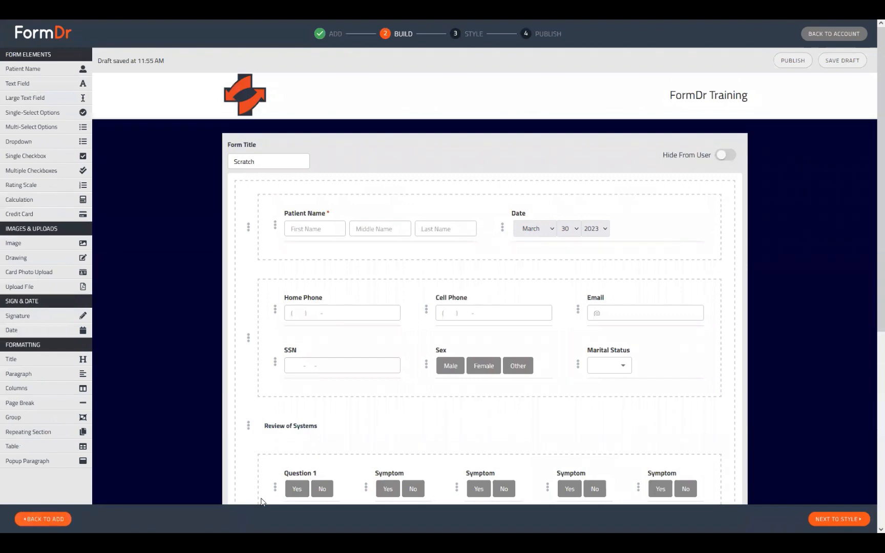
scroll(410, 379, down, 6)
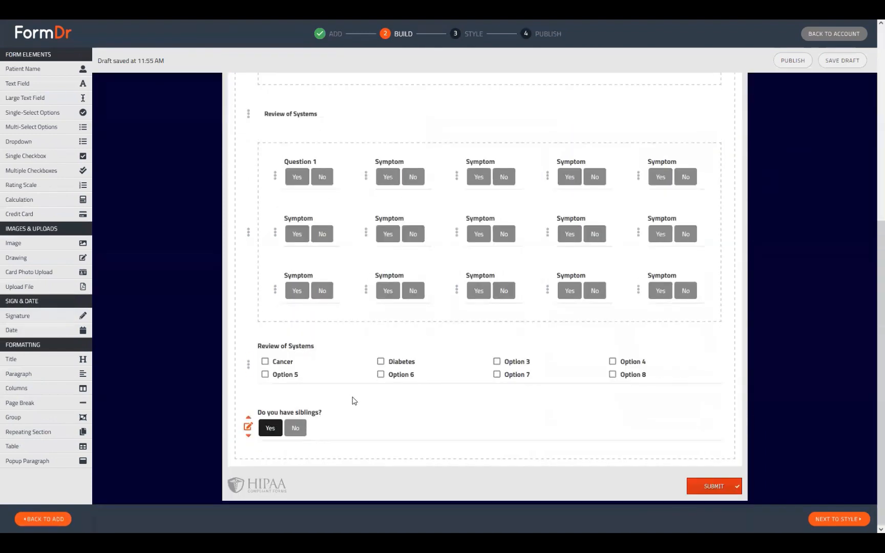
click(247, 428)
click(248, 427)
click(247, 427)
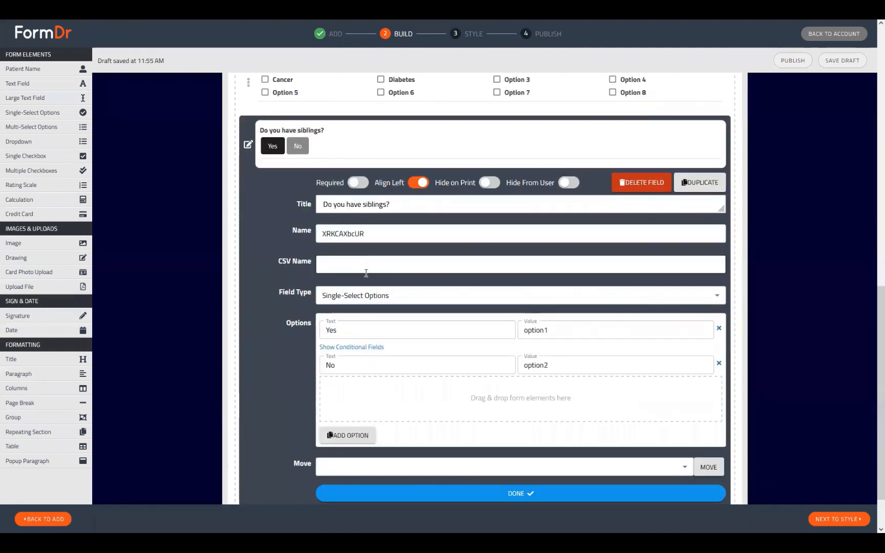
click(365, 347)
scroll(558, 281, down, 2)
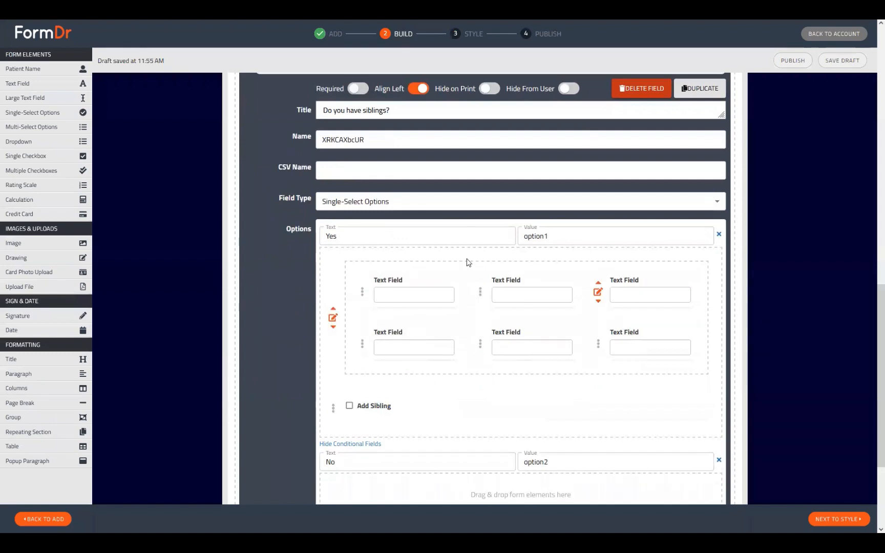
drag(36, 432, 391, 257)
- Delete the Add Sibling checkbox under the Yes option and move the column block of Text Fields into the Repeating Section
scroll(384, 439, down, 2)
click(332, 417)
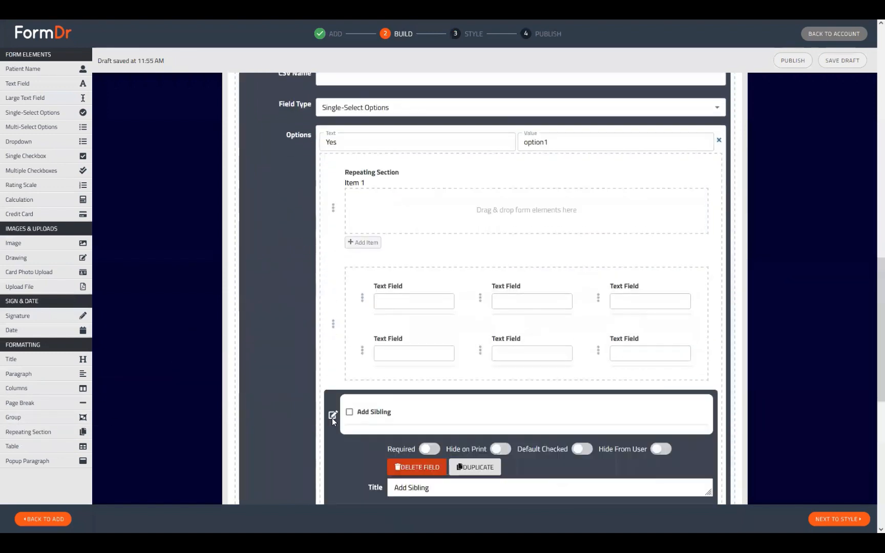
scroll(331, 417, down, 1)
click(417, 420)
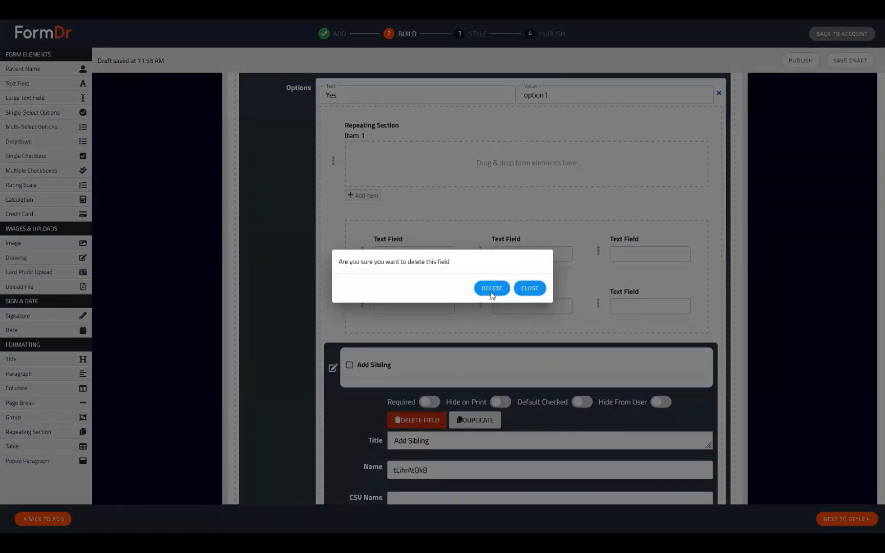
click(492, 289)
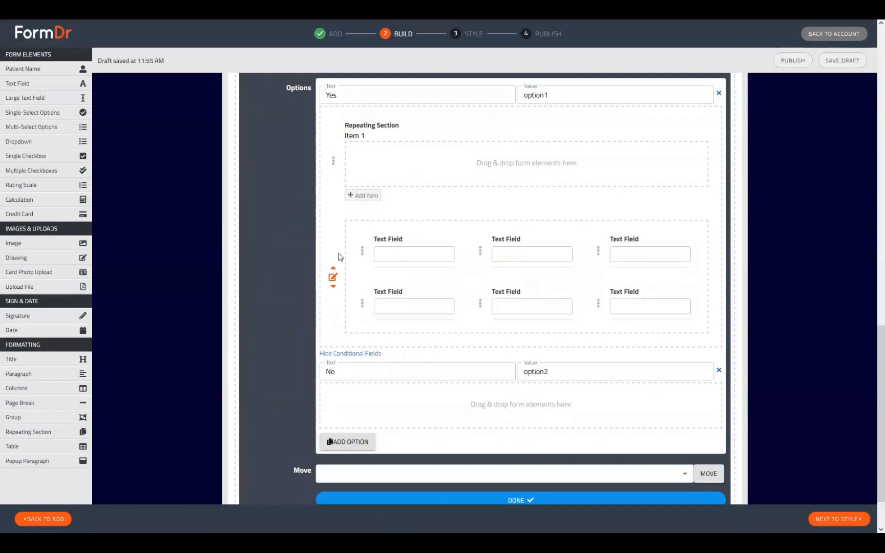
drag(342, 245, 365, 171)
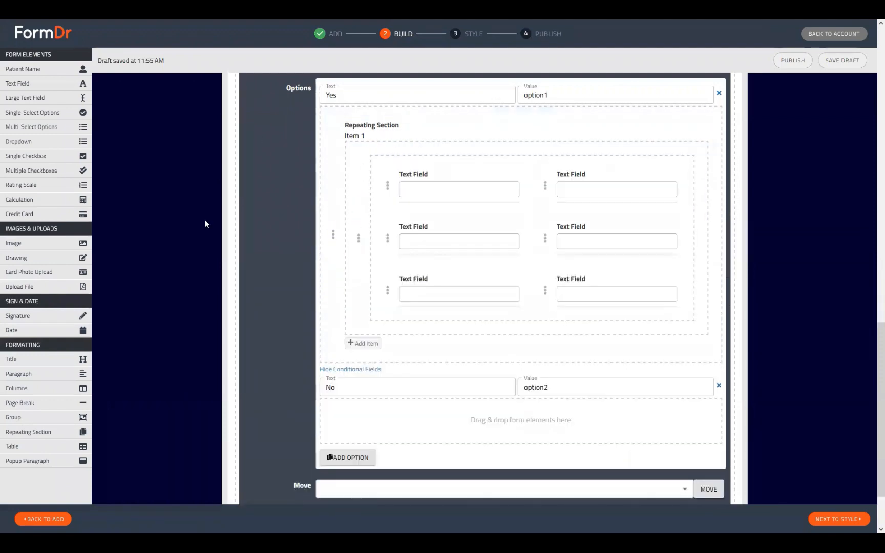
- Title the repeating section Siblings with the item label Sibling, and finish editing it and the siblings question
click(333, 235)
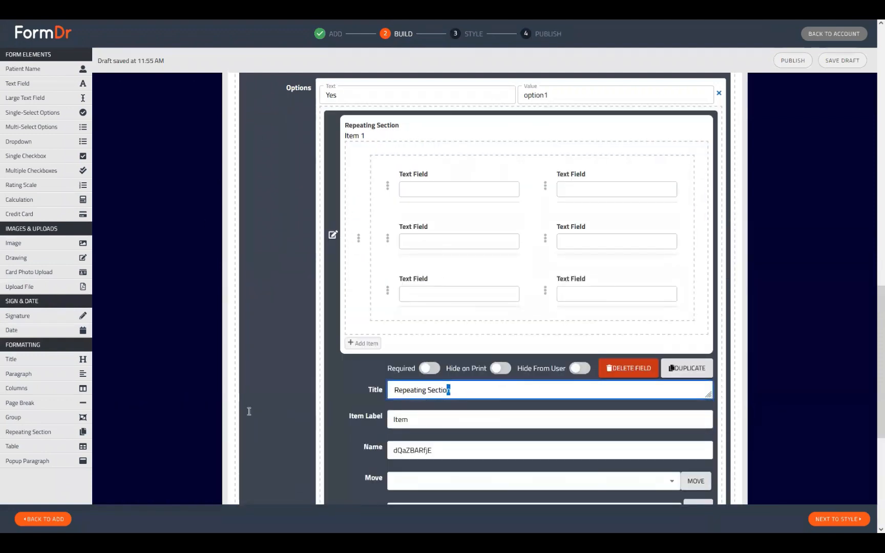
text(Siblings)
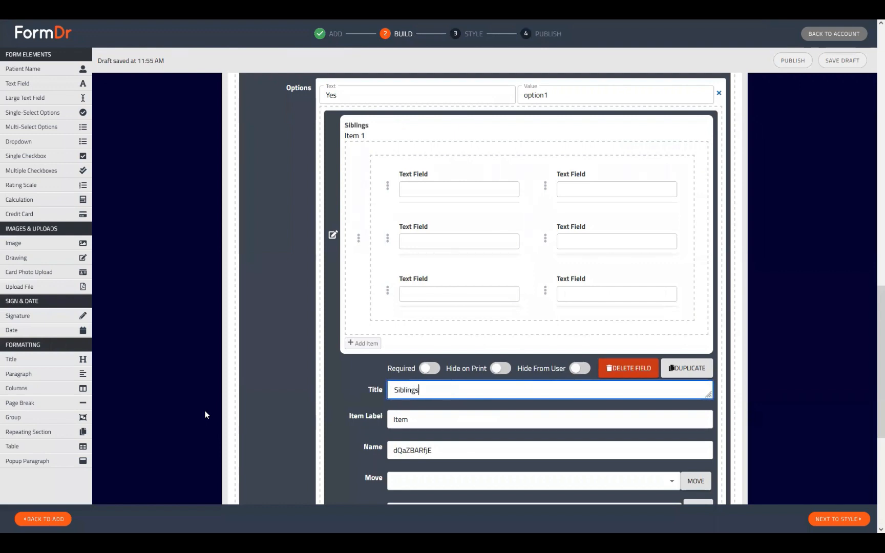
scroll(359, 392, down, 1)
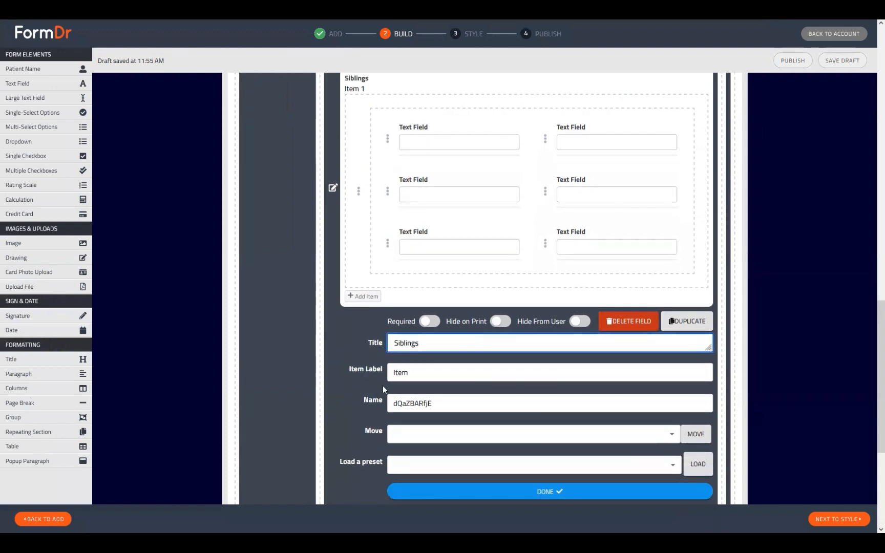
drag(415, 374, 239, 375)
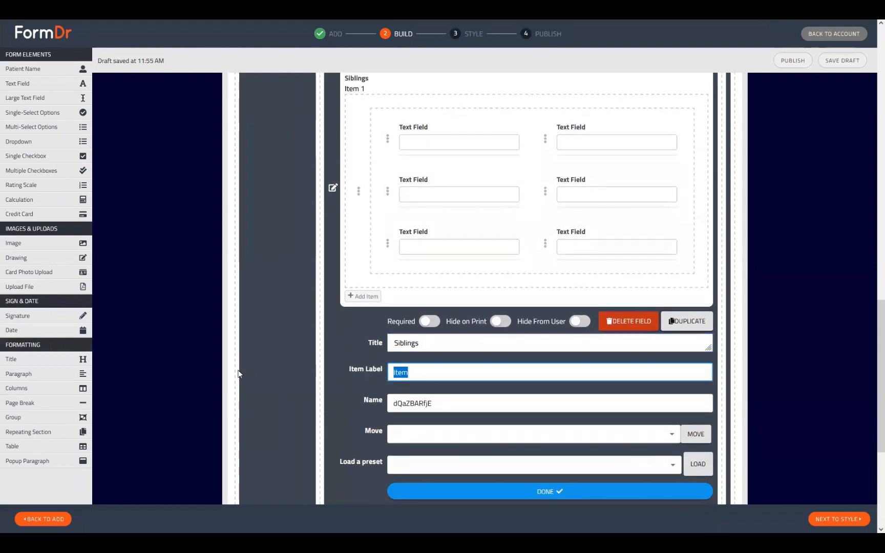
text(Sibling)
scroll(302, 346, up, 2)
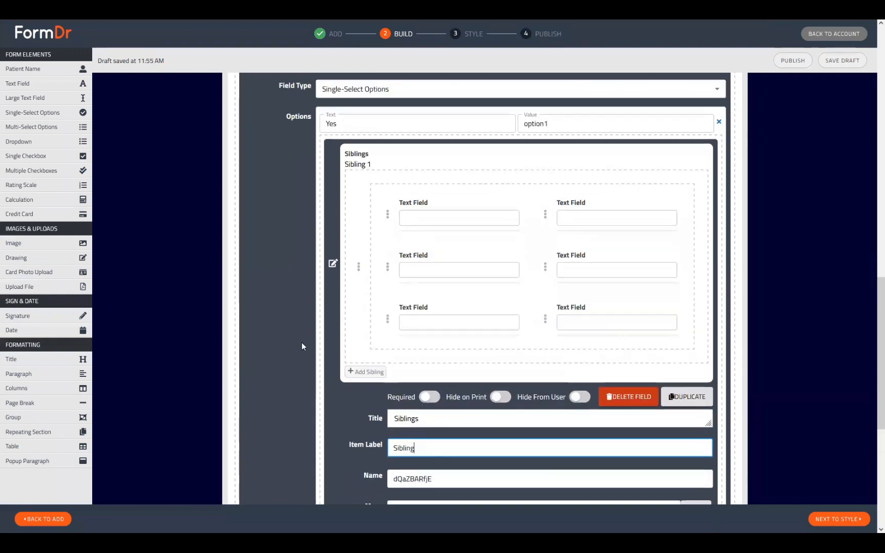
scroll(302, 342, up, 1)
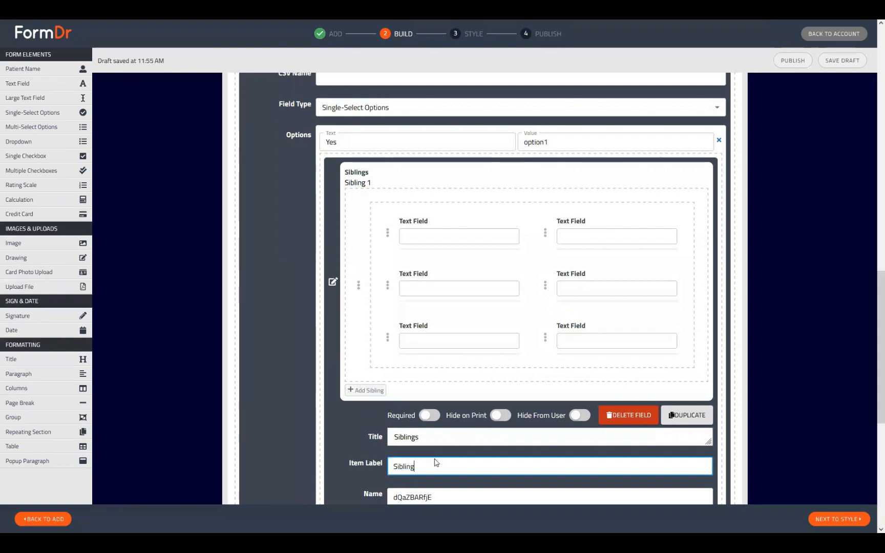
scroll(435, 462, down, 4)
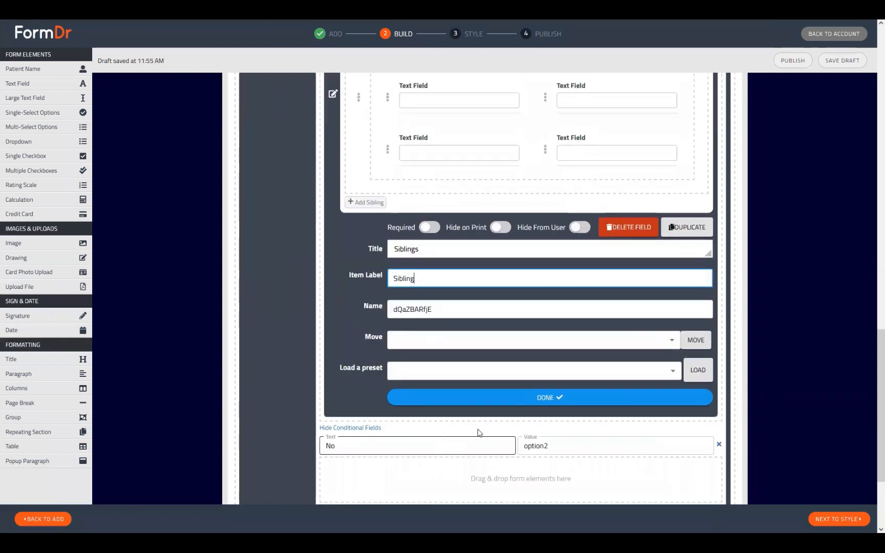
click(467, 397)
scroll(217, 185, up, 2)
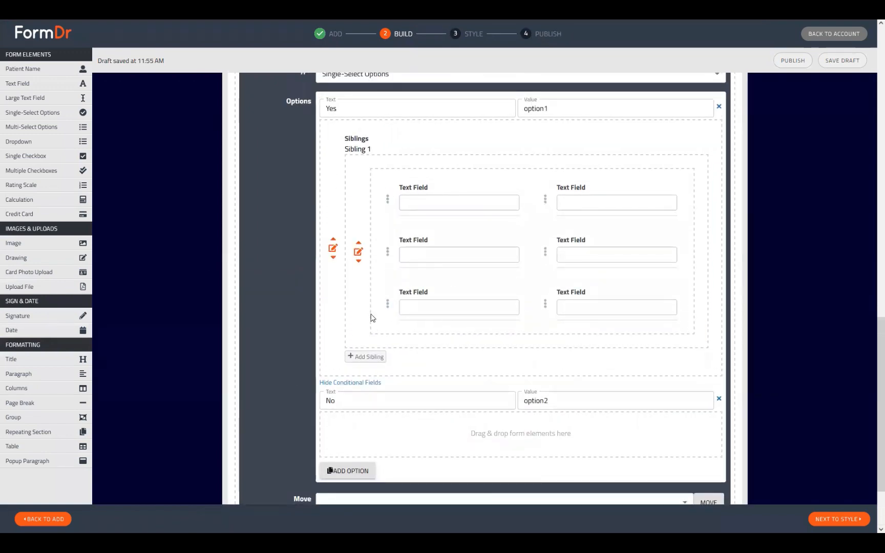
scroll(490, 422, down, 2)
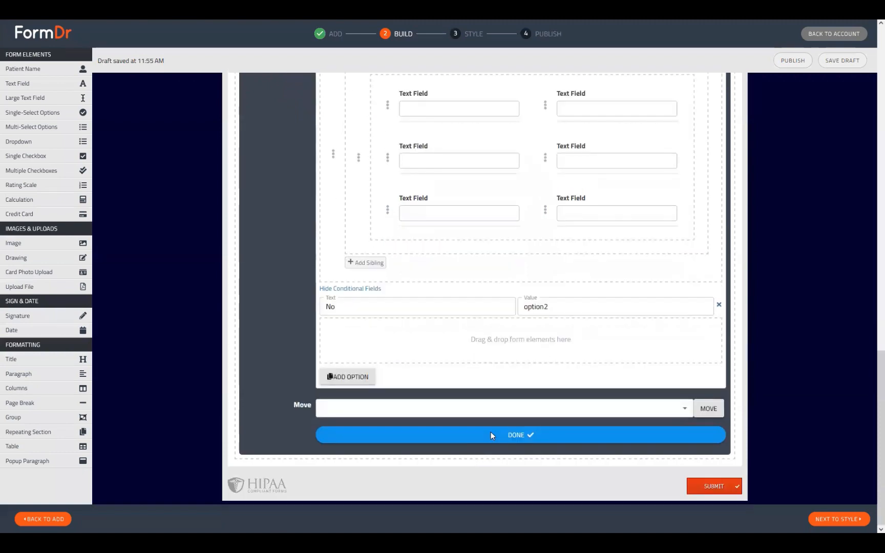
click(535, 431)
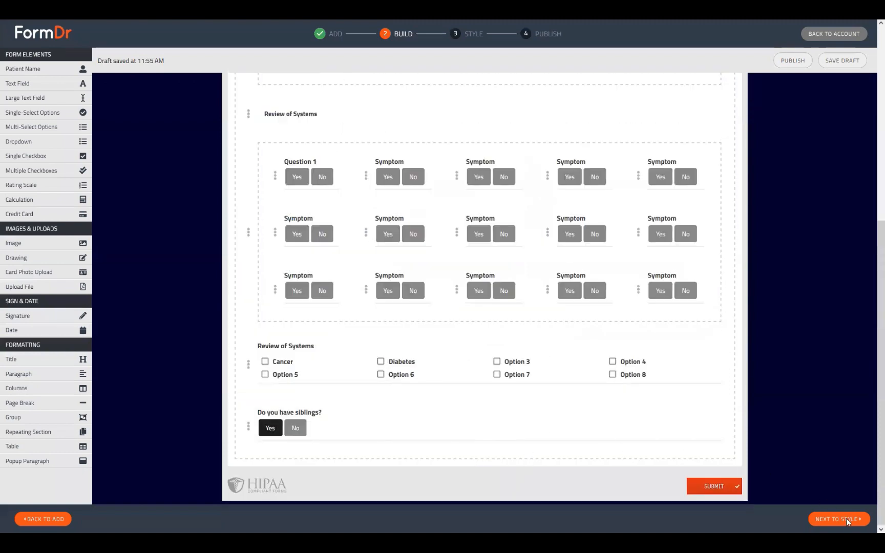
- Test the repeating section in the style preview by answering Yes to the siblings question and adding several sibling entries
click(831, 519)
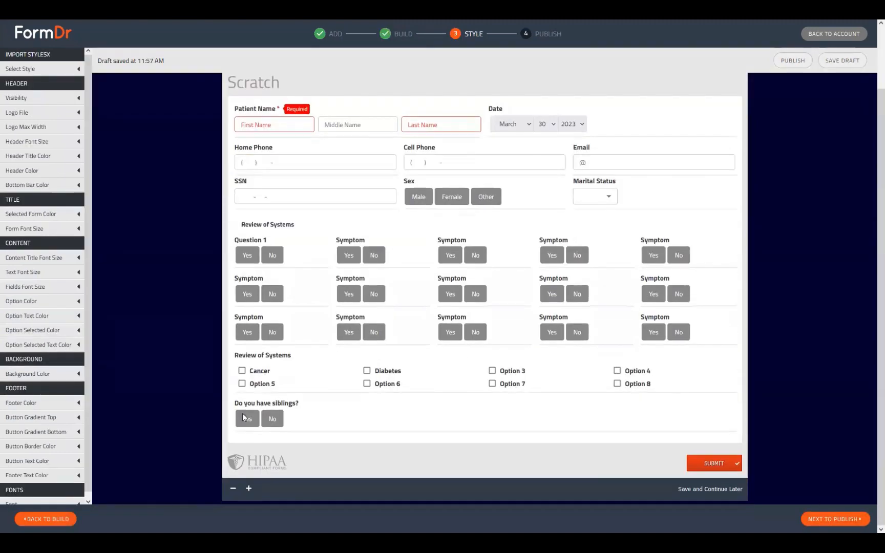
click(247, 416)
scroll(420, 307, down, 2)
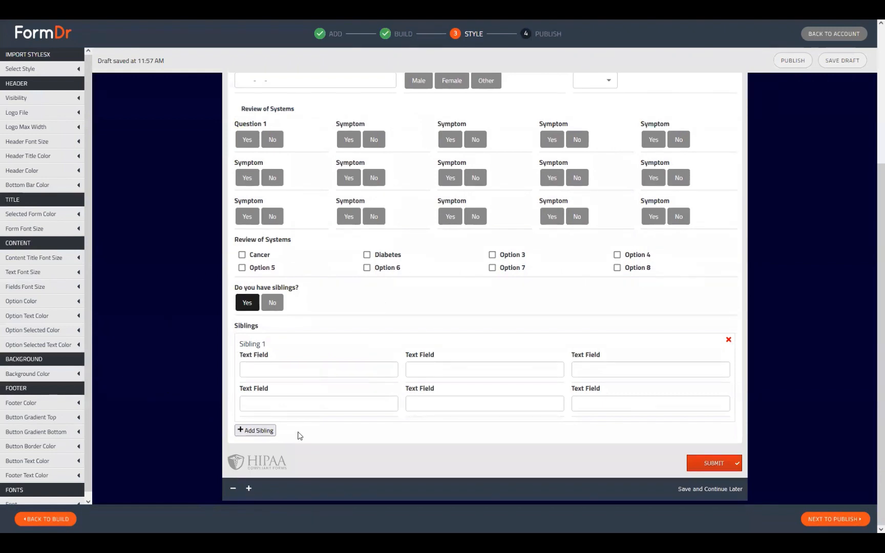
click(257, 431)
click(258, 431)
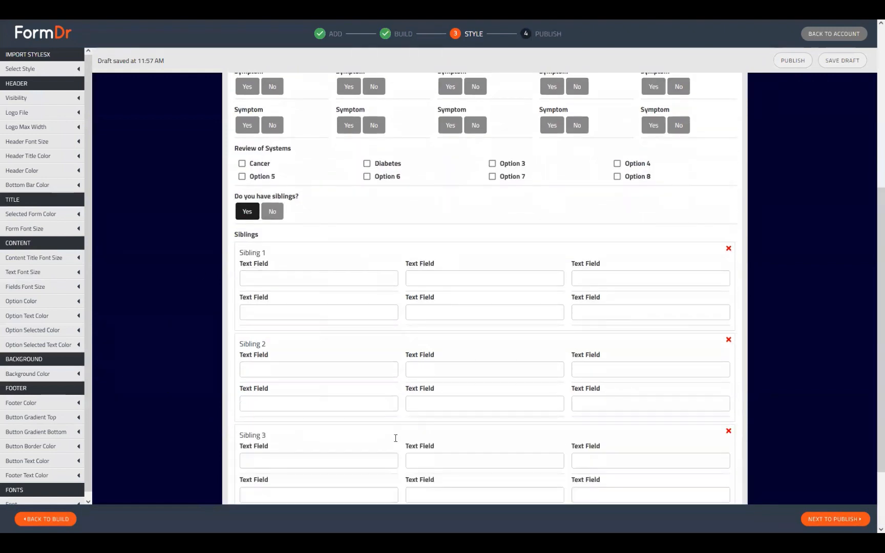
click(259, 432)
click(258, 432)
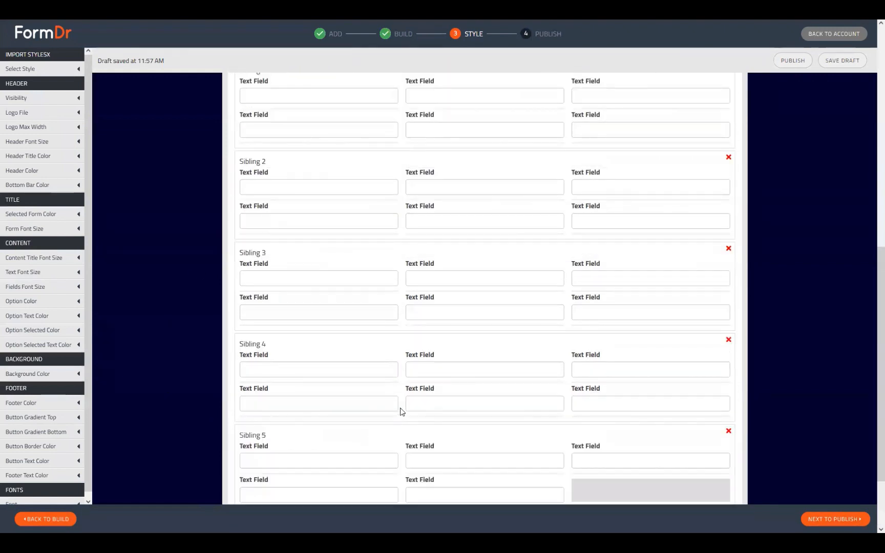
click(254, 430)
scroll(400, 307, up, 7)
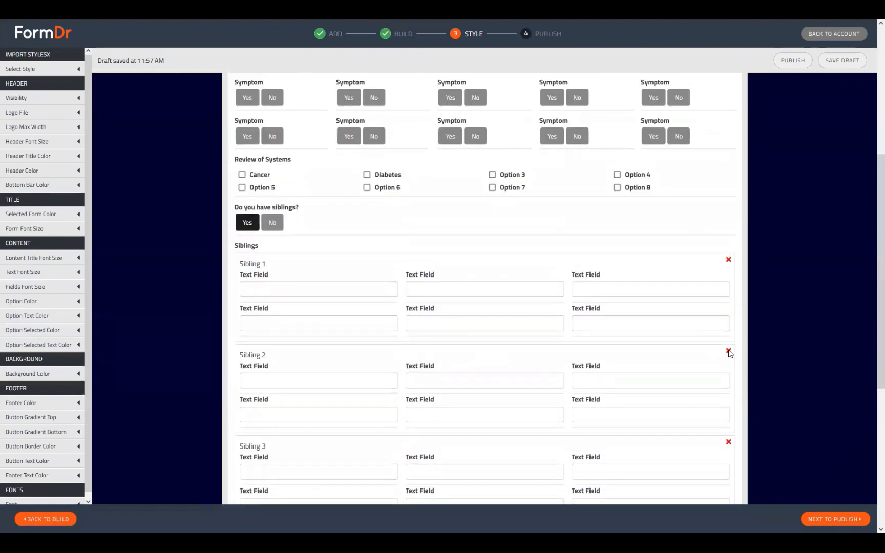
- Remove the extra sibling entries from the preview, keeping only Sibling 1, and continue to publish the form
click(728, 351)
click(729, 351)
click(728, 351)
click(728, 352)
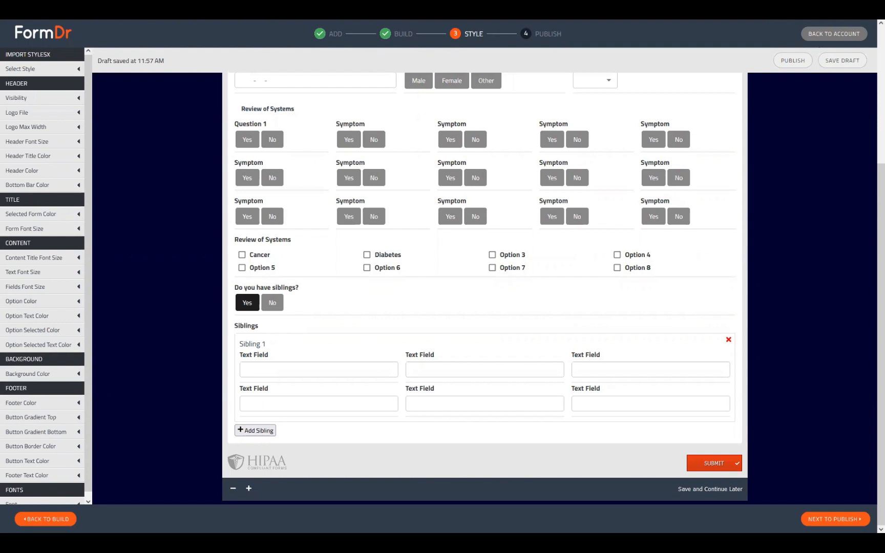
click(847, 514)
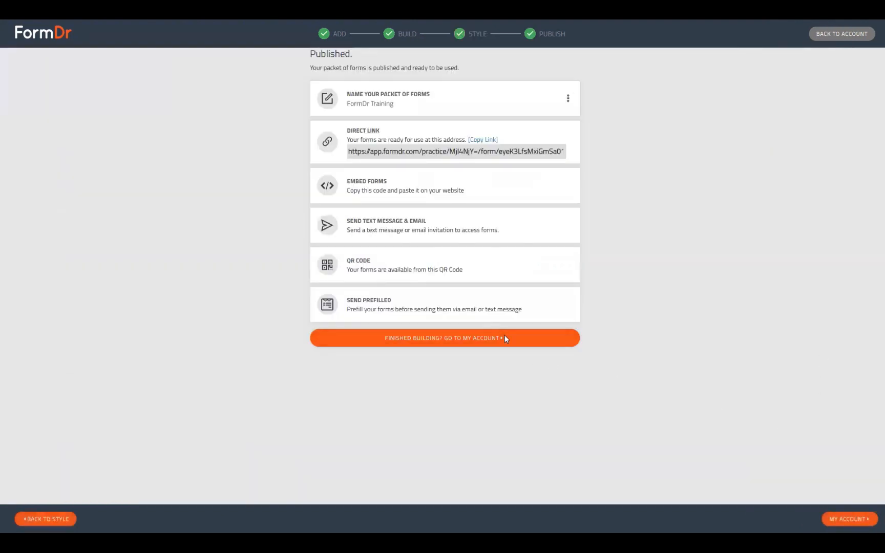
- Go from the published packet to the account's practice integrations and open the HL7 export configuration
click(505, 337)
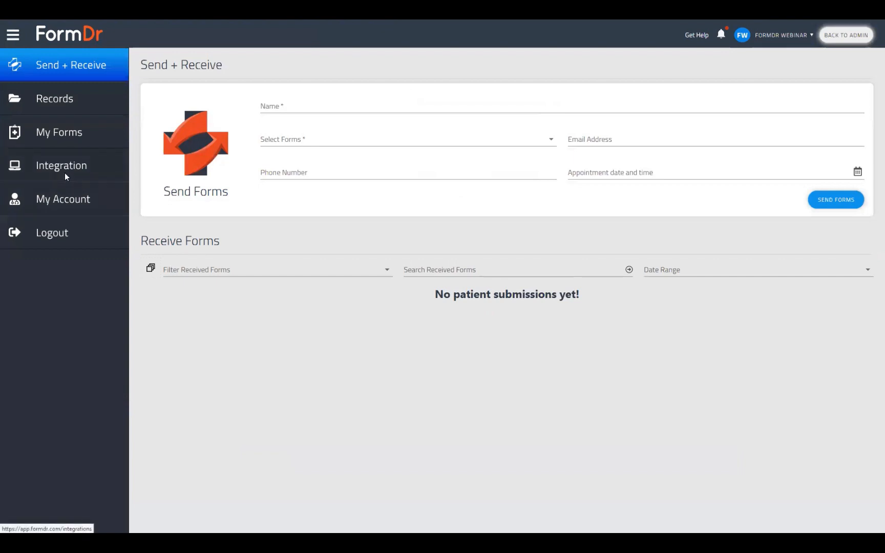
click(65, 174)
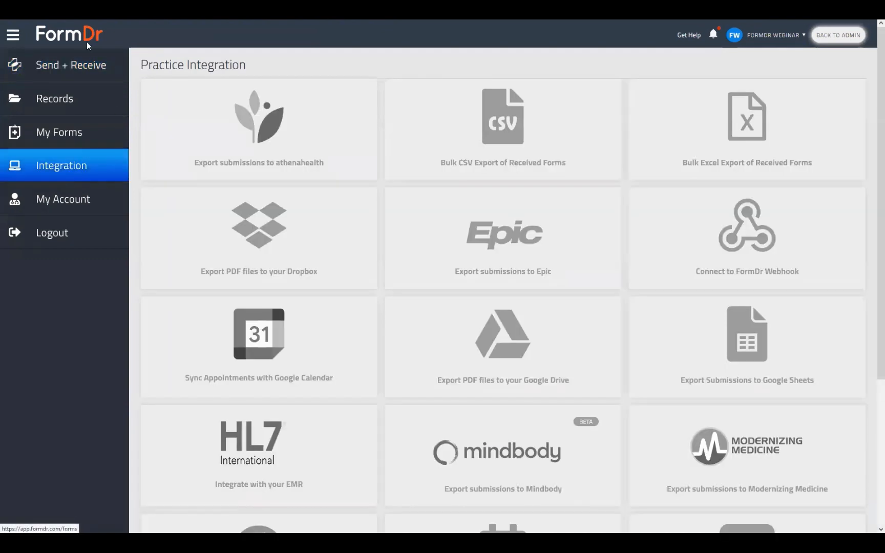
scroll(348, 229, down, 4)
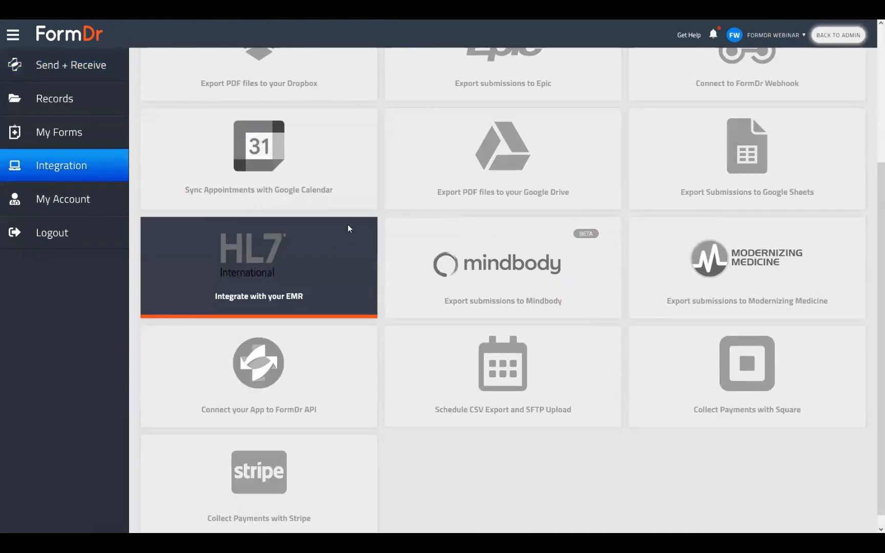
click(292, 261)
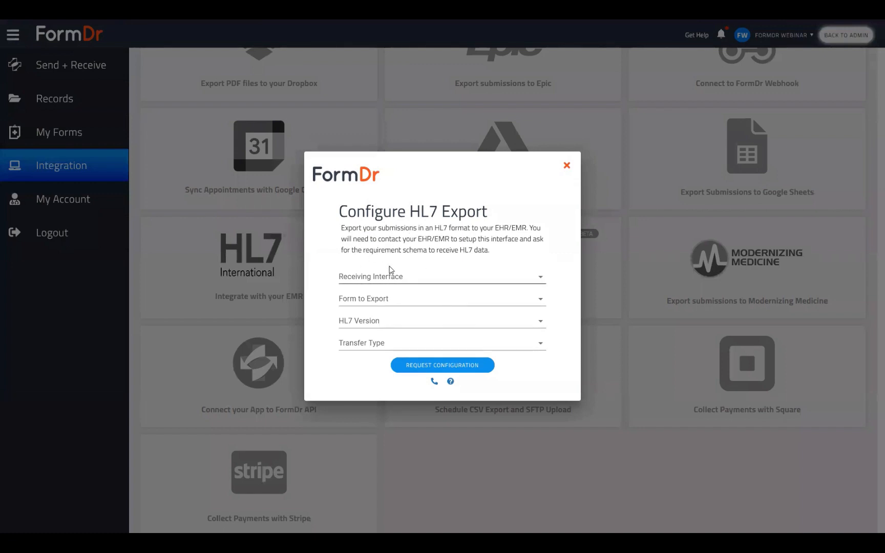
- Review the receiving interfaces offered for the HL7 export without choosing one
click(401, 275)
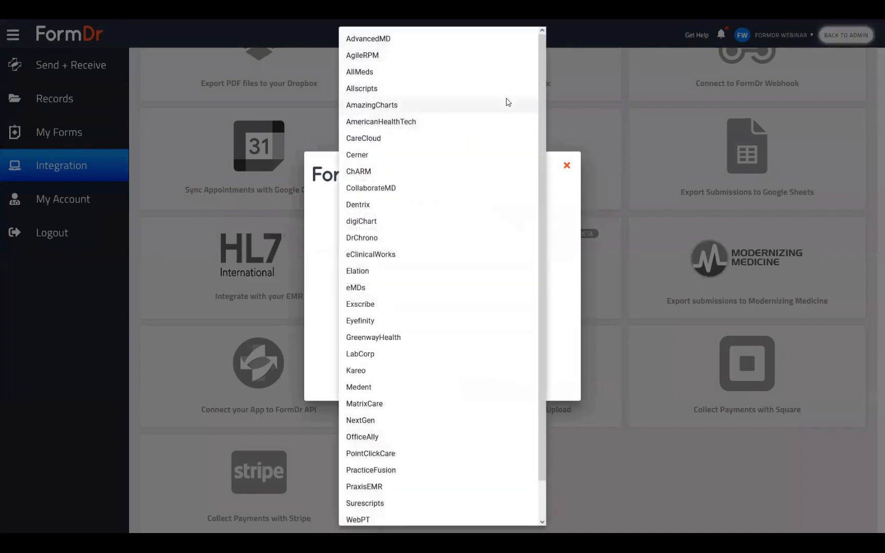
scroll(466, 251, down, 1)
scroll(443, 148, up, 1)
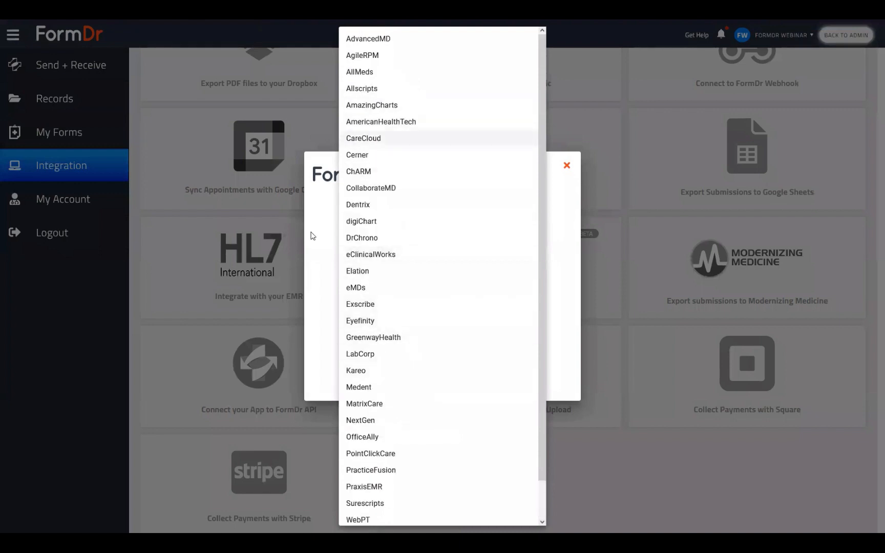
click(318, 283)
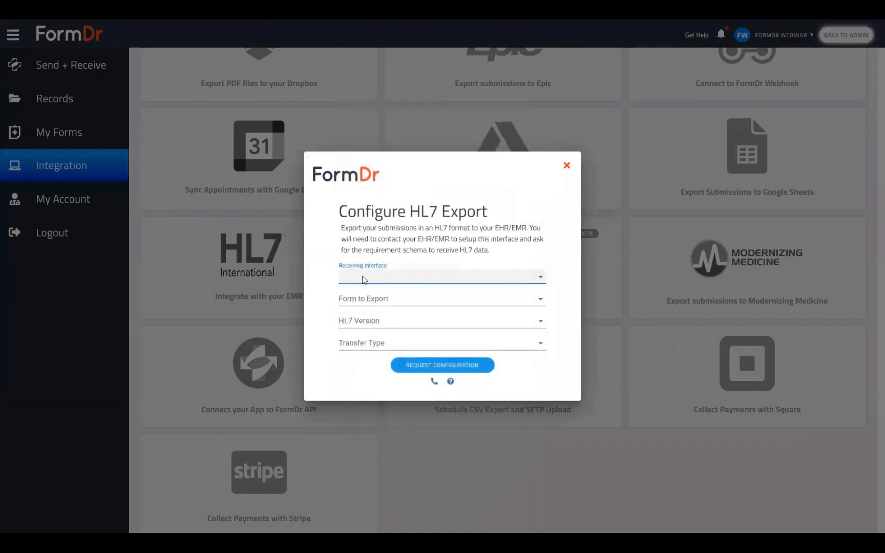
- Examine the Form to Export, HL7 Version and Transfer Type choices, and close the HL7 configuration without requesting it
click(393, 298)
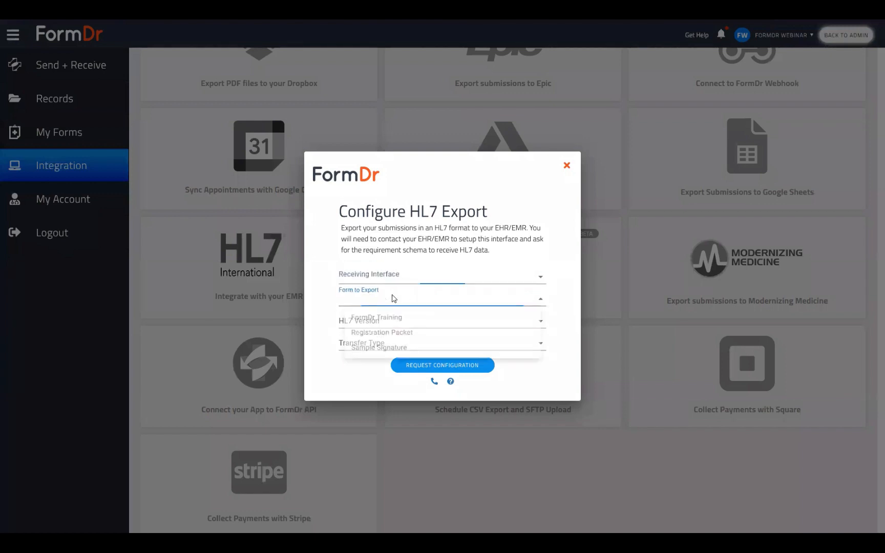
click(335, 276)
click(372, 330)
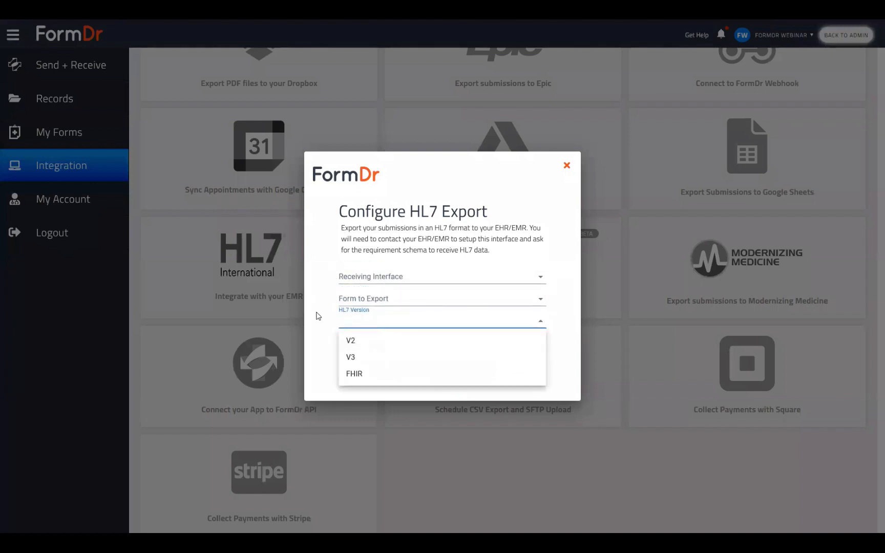
click(317, 314)
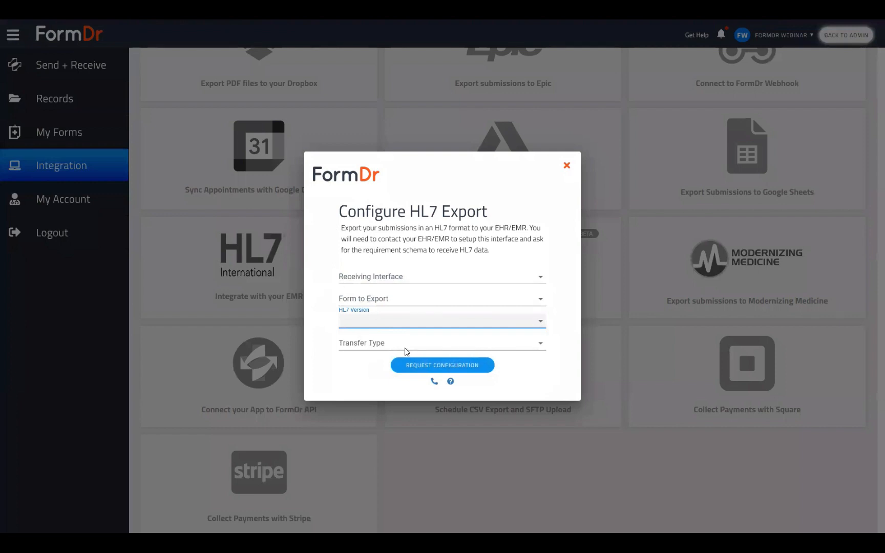
click(369, 323)
click(327, 315)
click(381, 342)
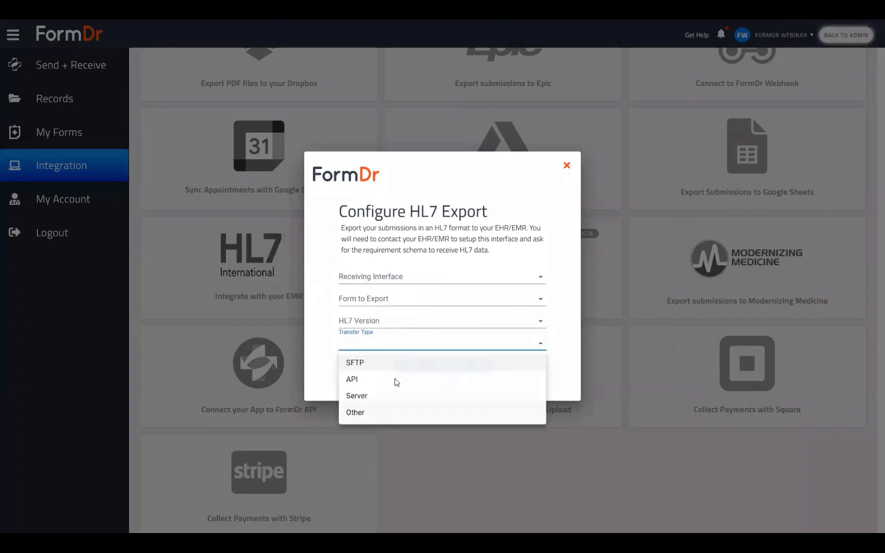
click(328, 317)
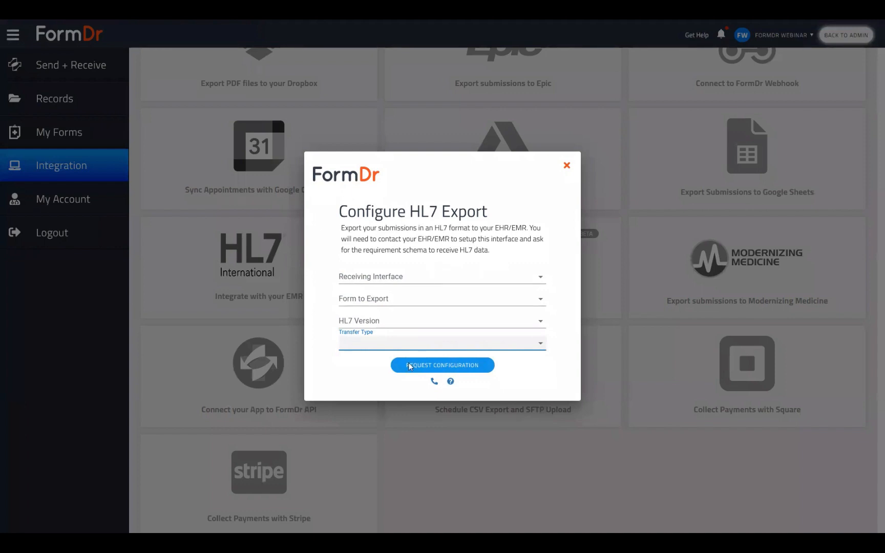
click(172, 346)
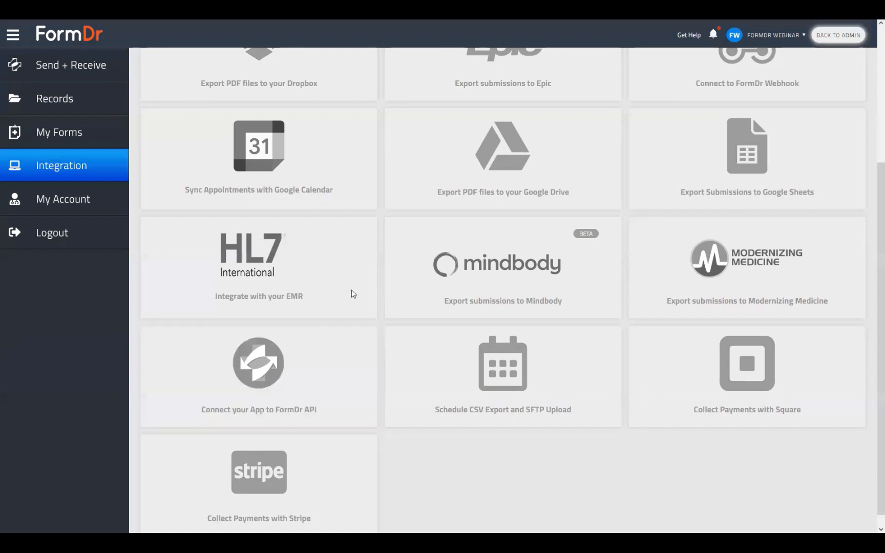
scroll(475, 492, up, 2)
scroll(534, 410, up, 2)
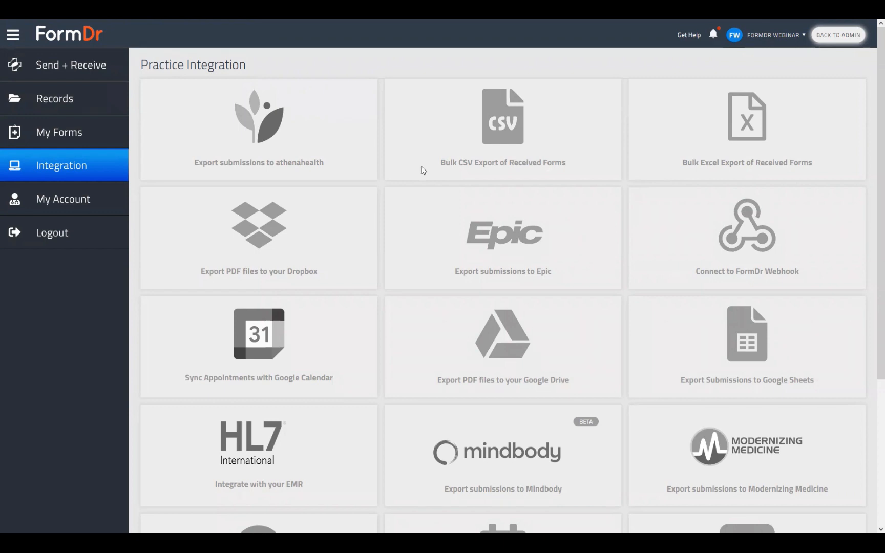
- Open the support request page in the account settings and review the help topics without selecting one
click(69, 205)
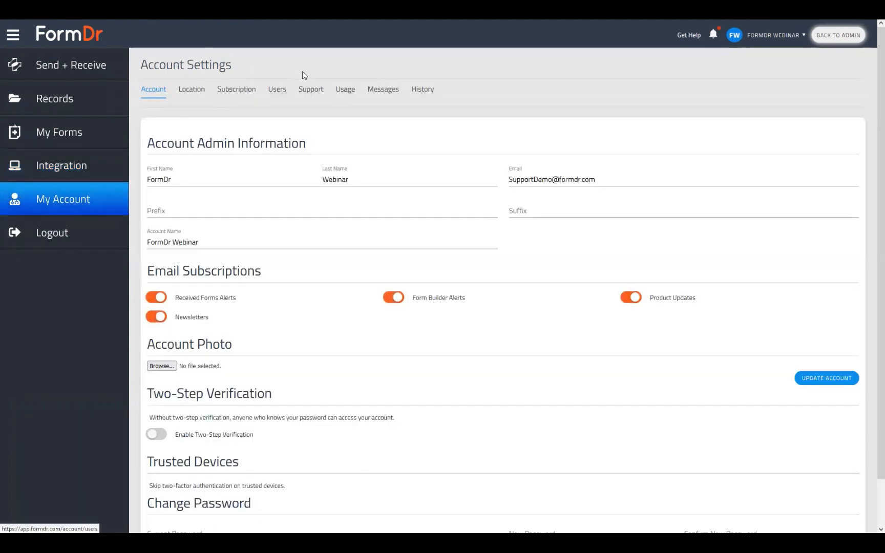
click(311, 89)
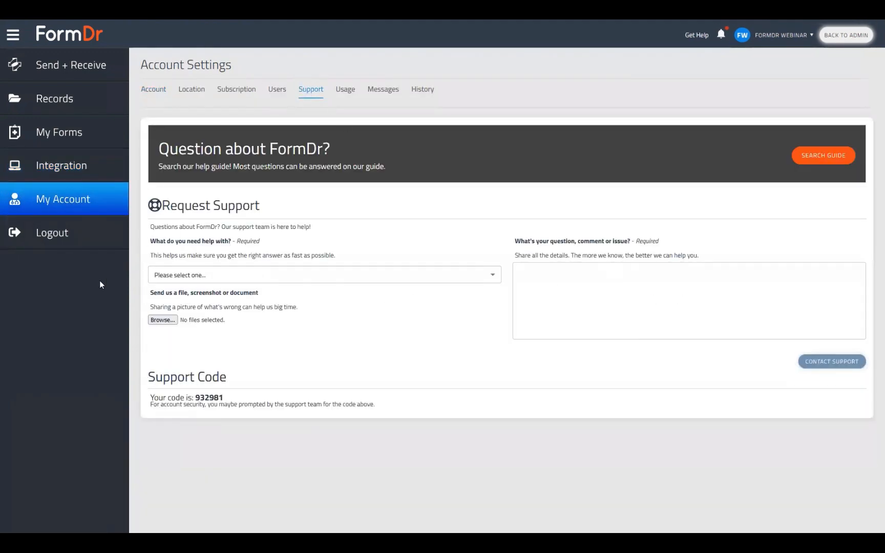
click(225, 275)
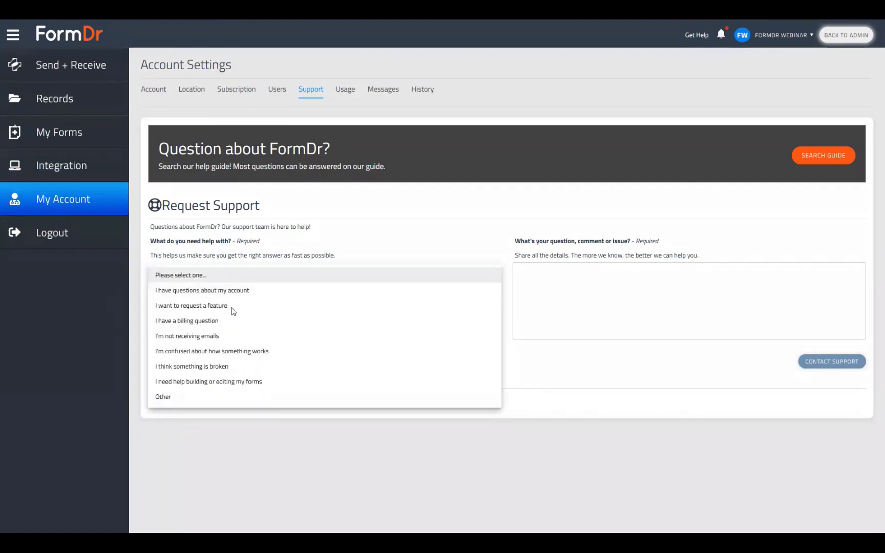
click(624, 302)
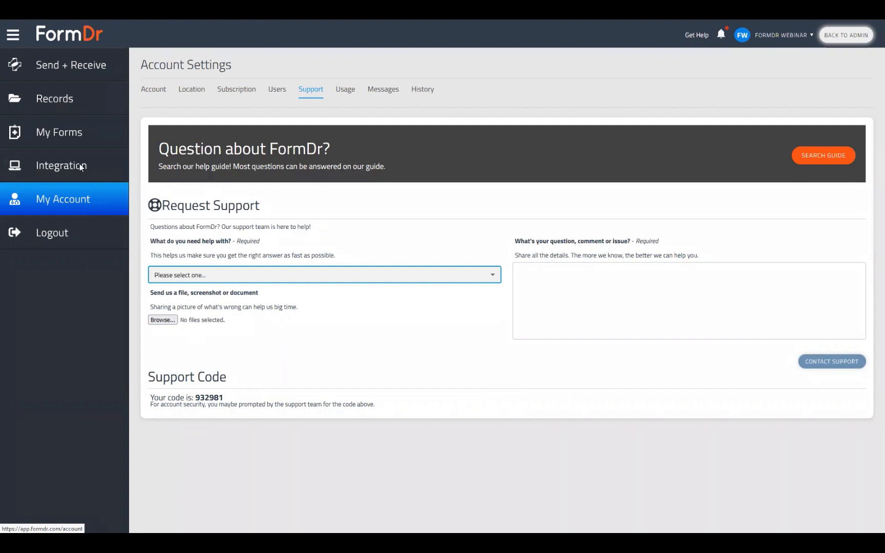
- Open the FormDr Product Guide from the support page and bring up the March 2023 Webinar Schedule under FormDr Updates
click(824, 155)
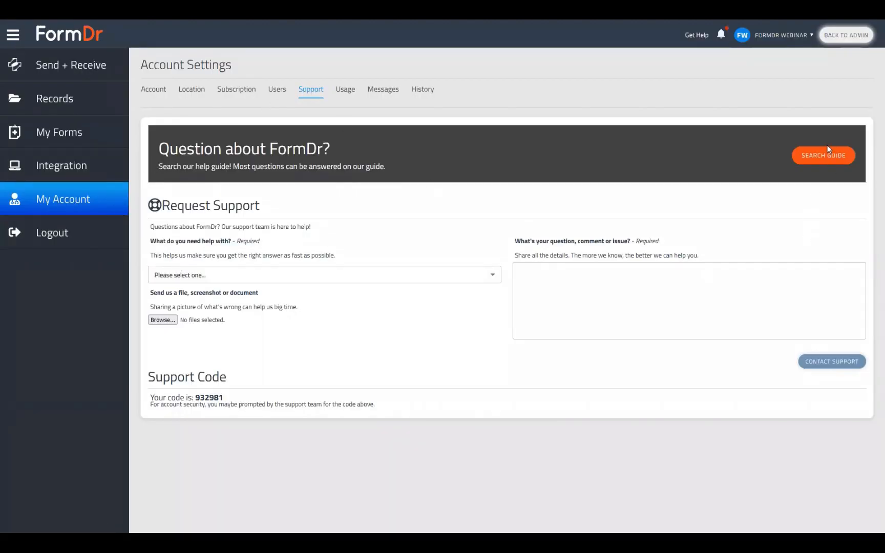
click(813, 155)
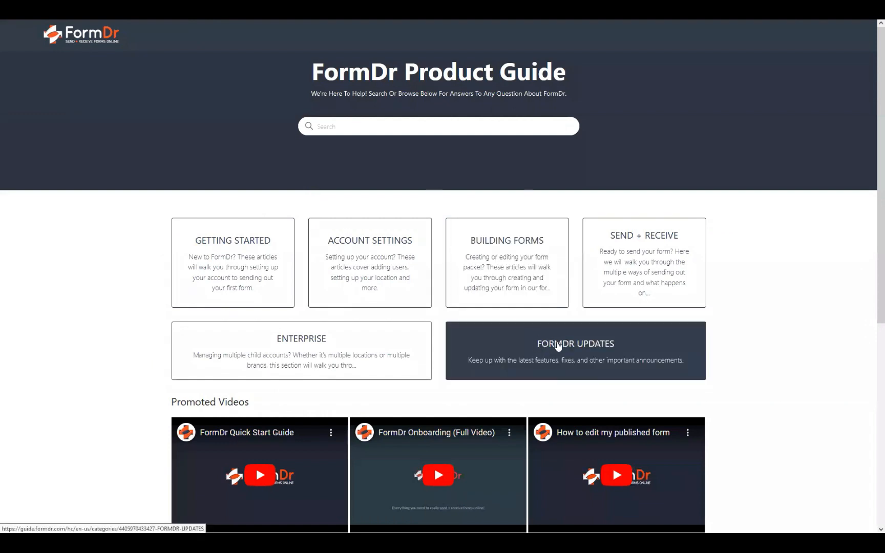
click(560, 347)
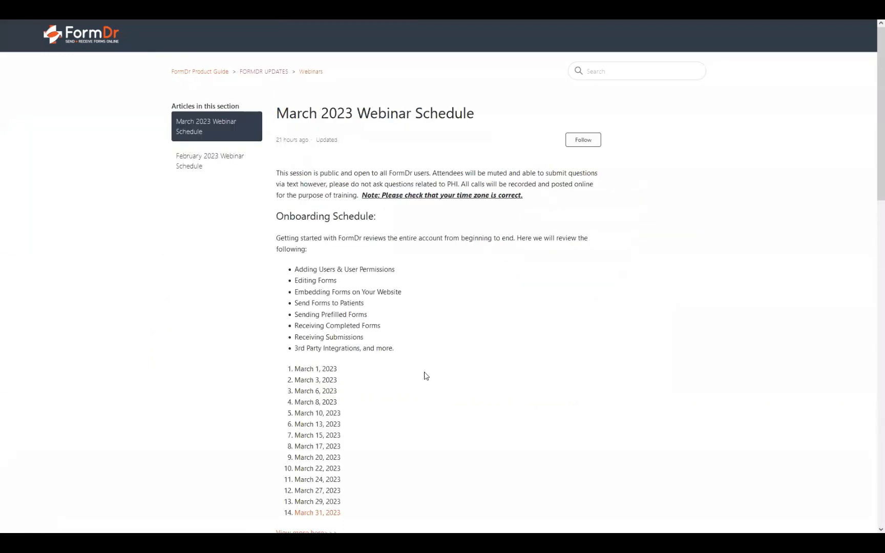
- Review the onboarding and beginner form building sessions in the webinar schedule, including the posted Open Text Widgets recording link
scroll(581, 383, down, 3)
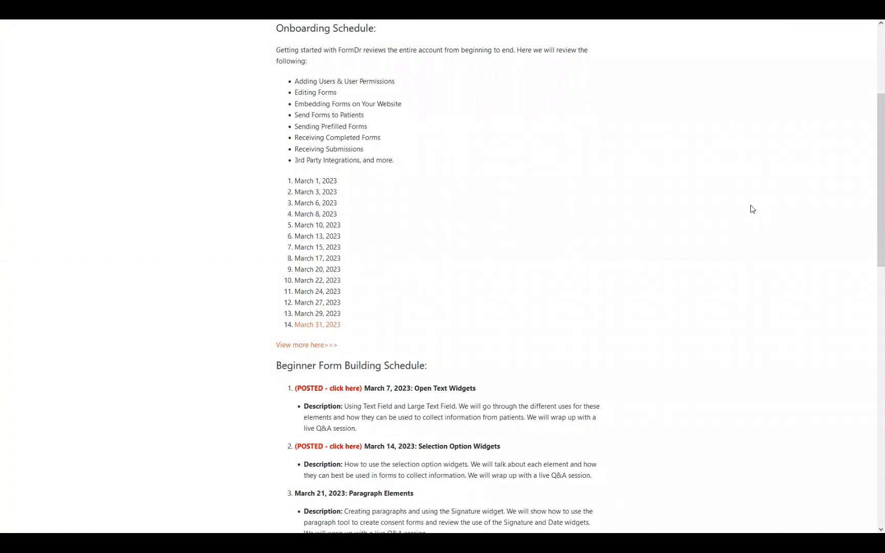
scroll(609, 243, down, 3)
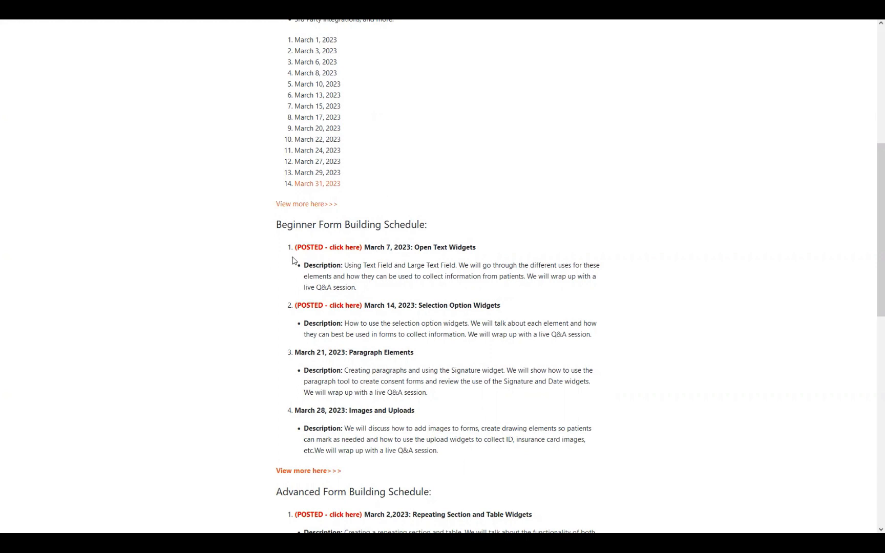
click(320, 248)
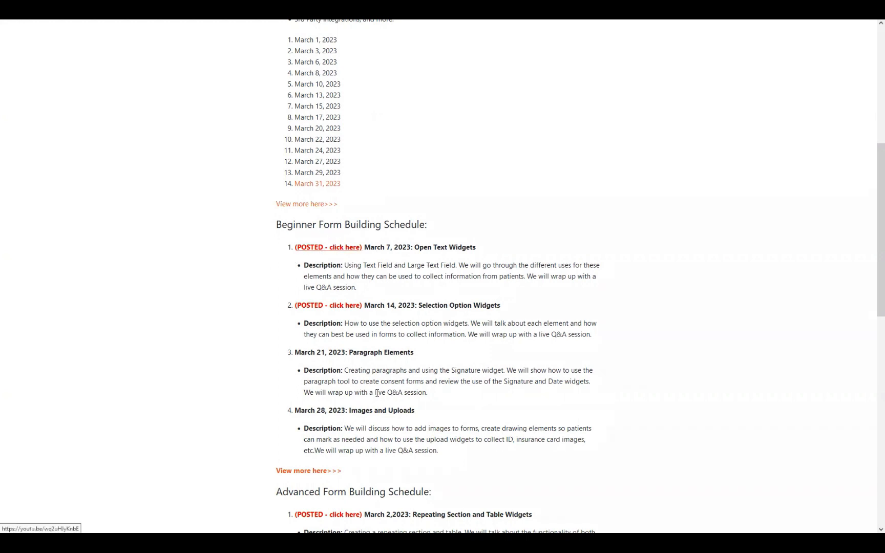